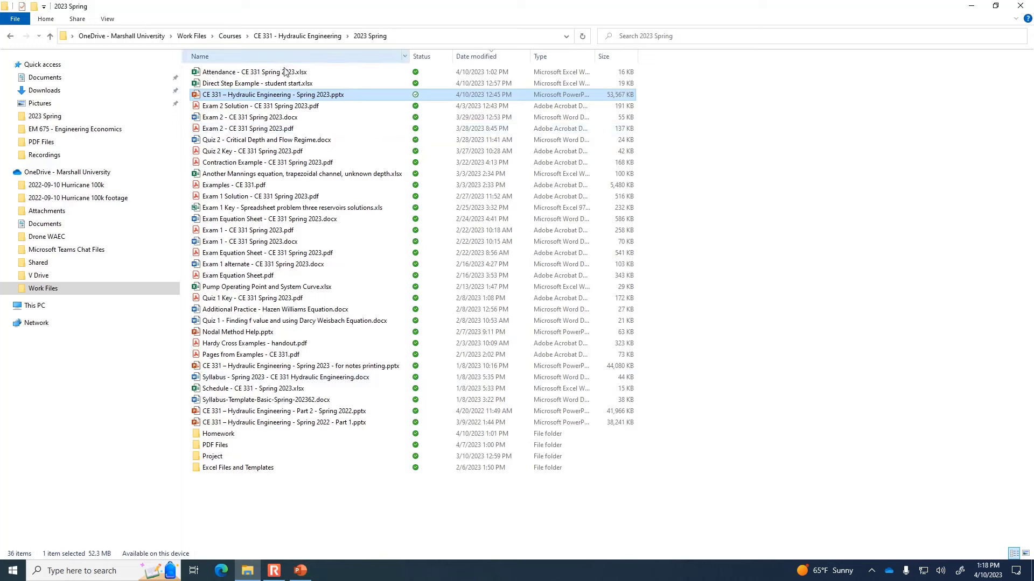
# Step: Open the workbook "Direct Step Example - student start.xlsx" and dismiss the AutoSave notice
pyautogui.doubleClick(298, 85)
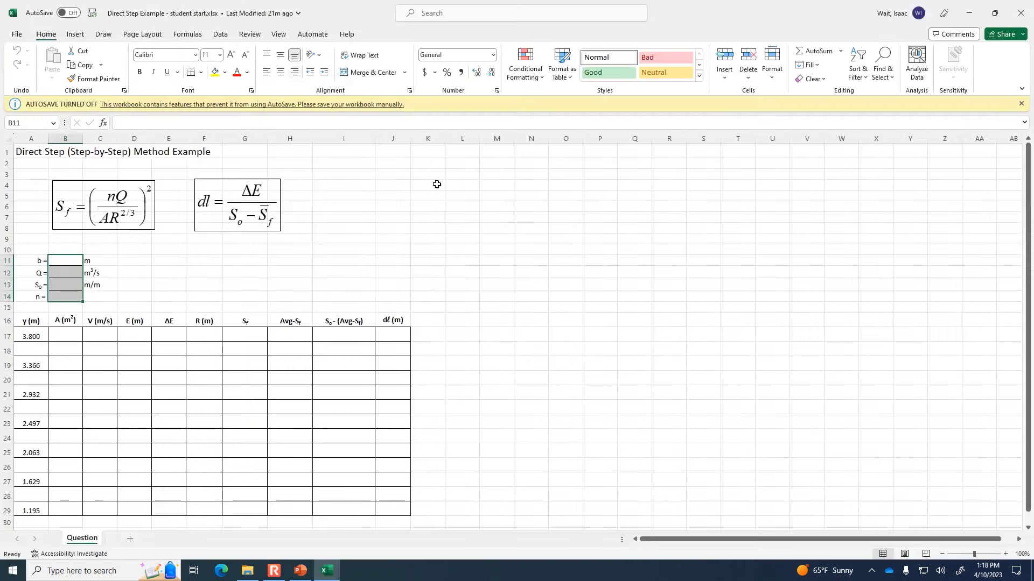
pyautogui.click(1021, 103)
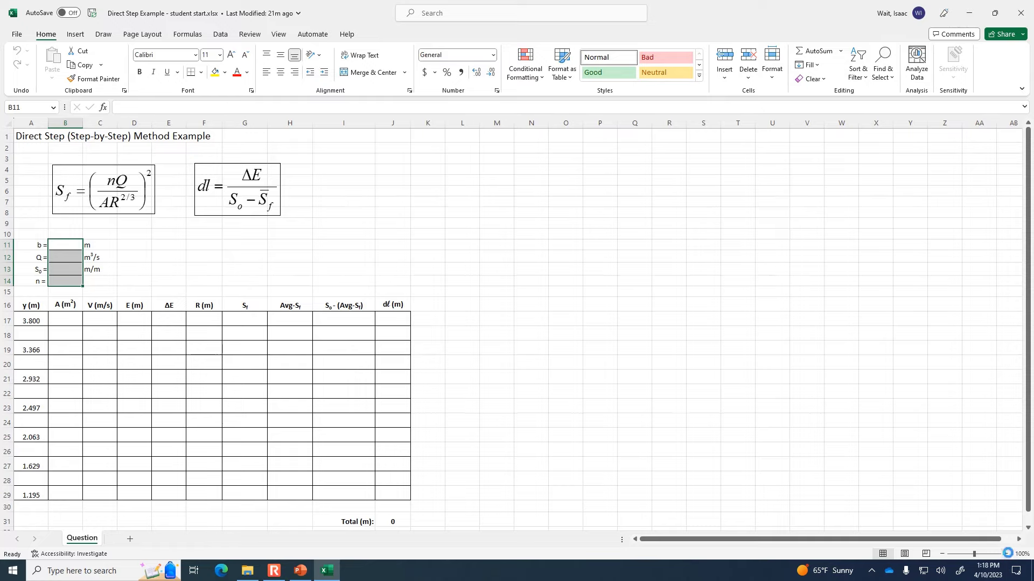
pyautogui.click(1005, 553)
pyautogui.click(1005, 554)
pyautogui.scroll(1, 545, 370)
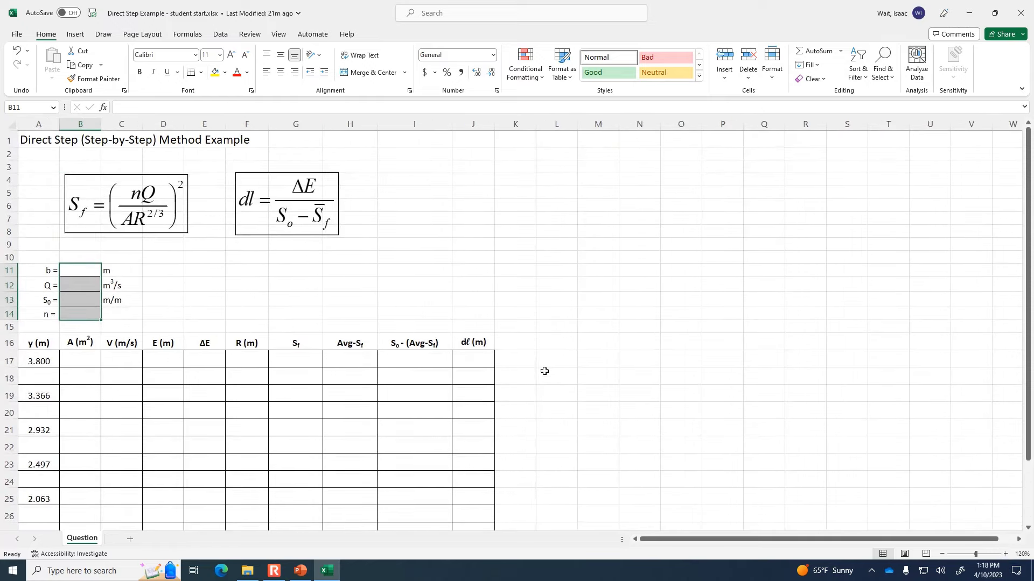
# Step: Enter the channel inputs: b = 7 m, Q = 15 m³/s, S0 = 0.0015 m/m and n = 0.02
pyautogui.click(91, 273)
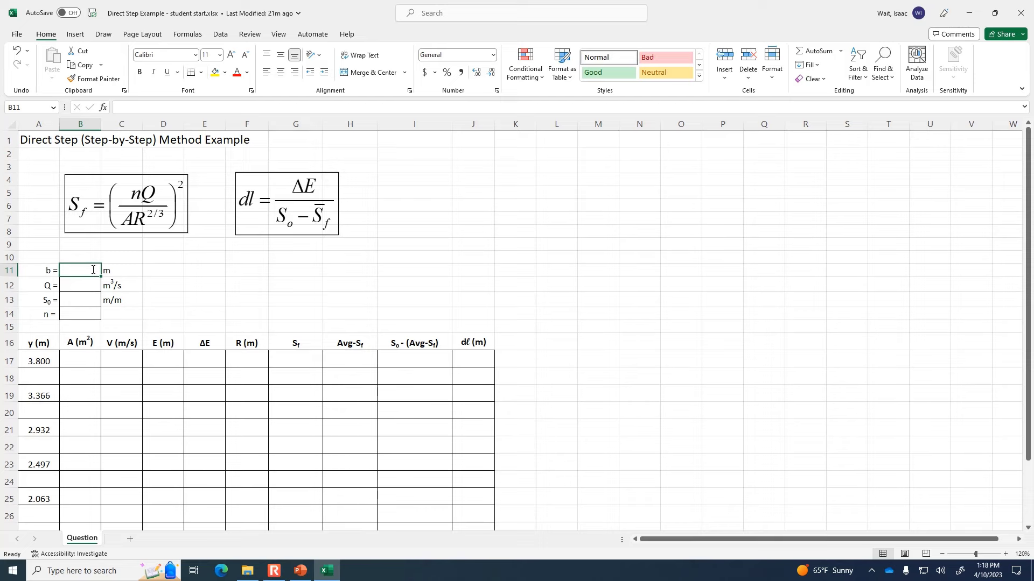
pyautogui.write('7')
pyautogui.press('Return')
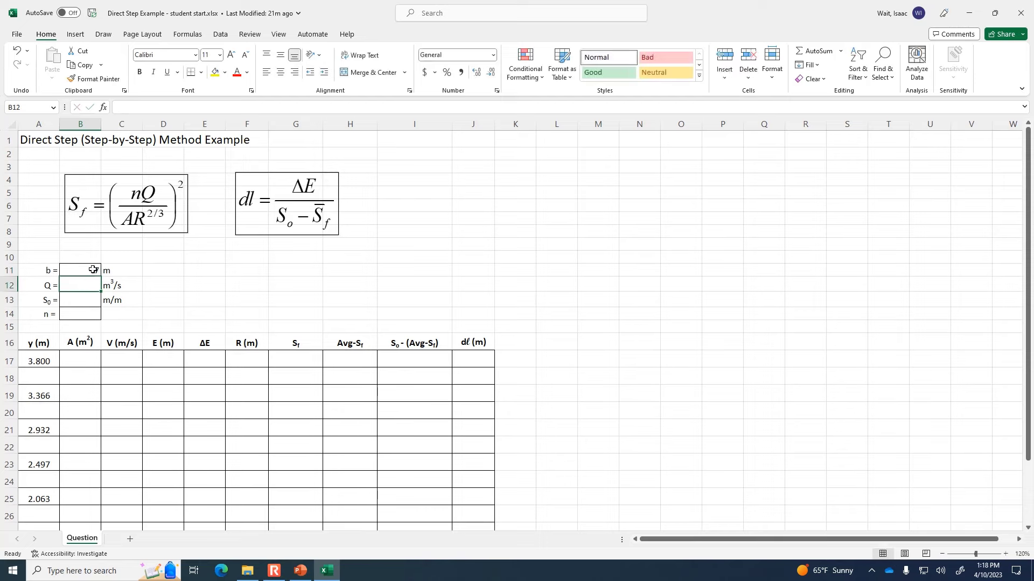
pyautogui.keyDown('ctrl'); pyautogui.scroll(1, 112, 210); pyautogui.keyUp('ctrl')
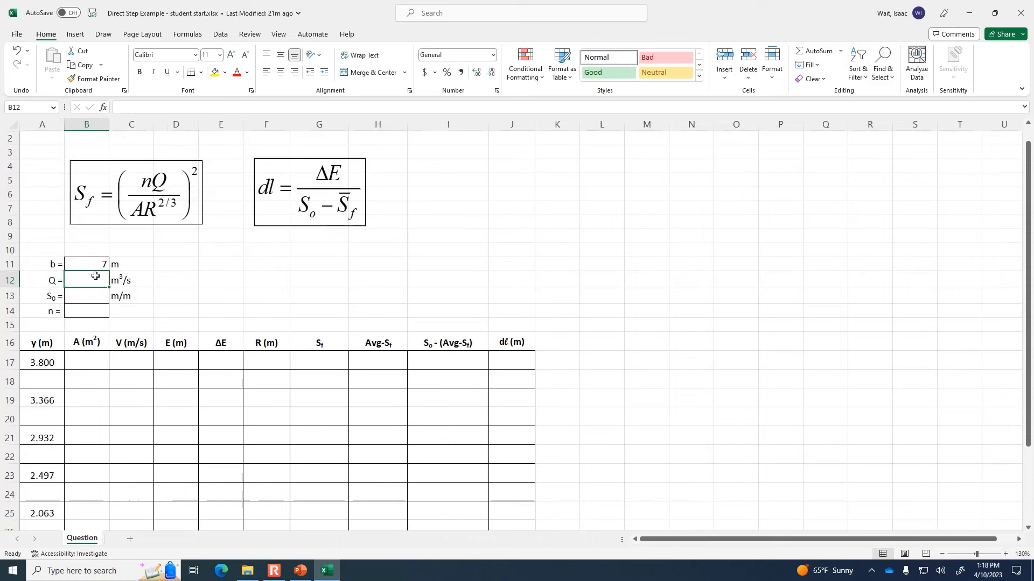
pyautogui.write('15')
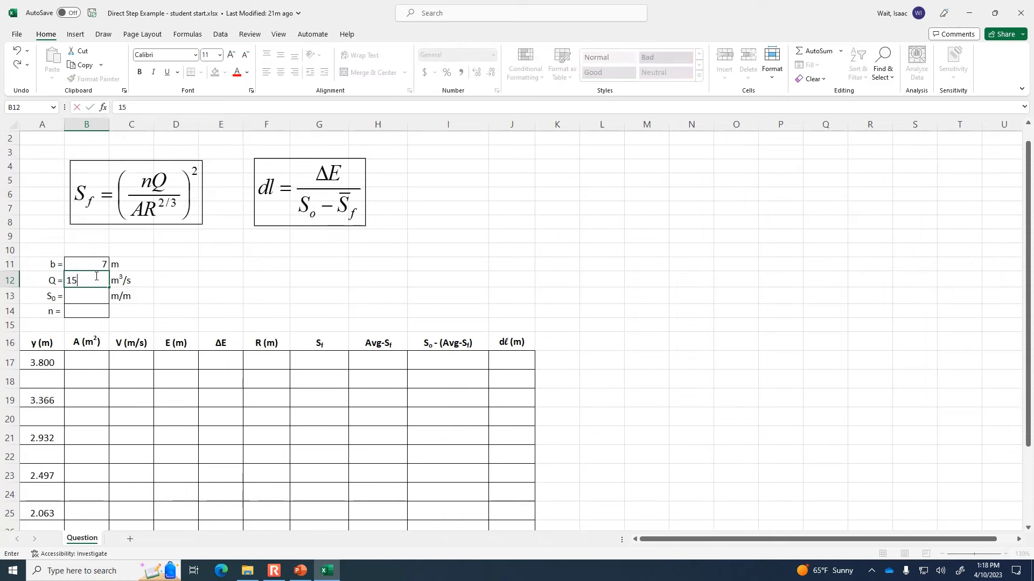
pyautogui.press('Return')
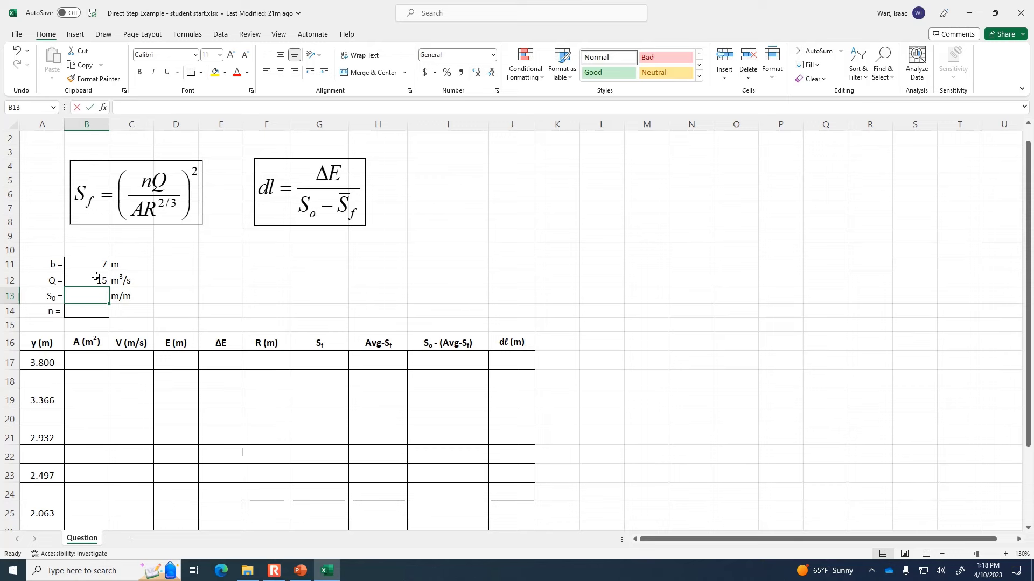
pyautogui.write('.0015')
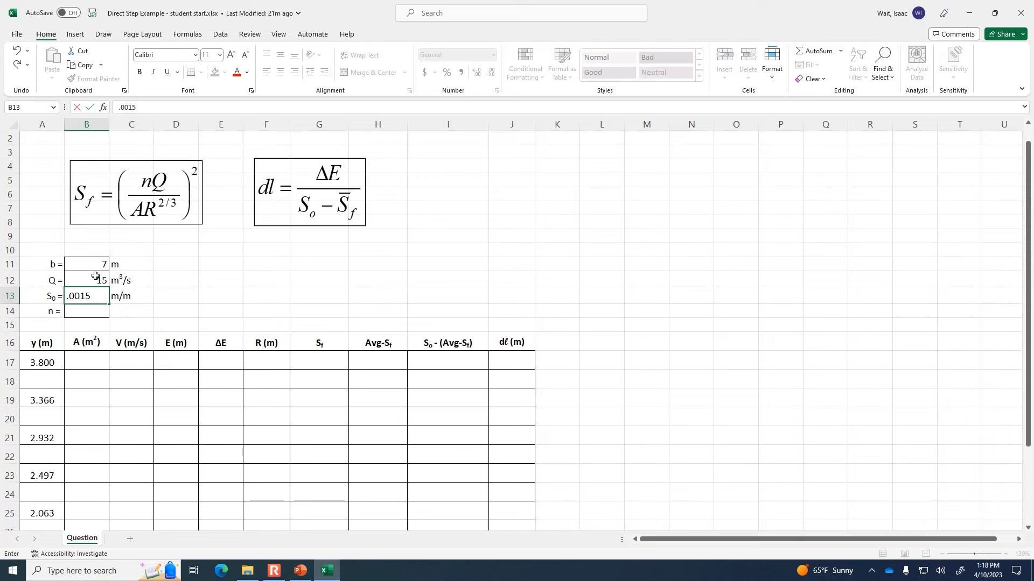
pyautogui.press('Return')
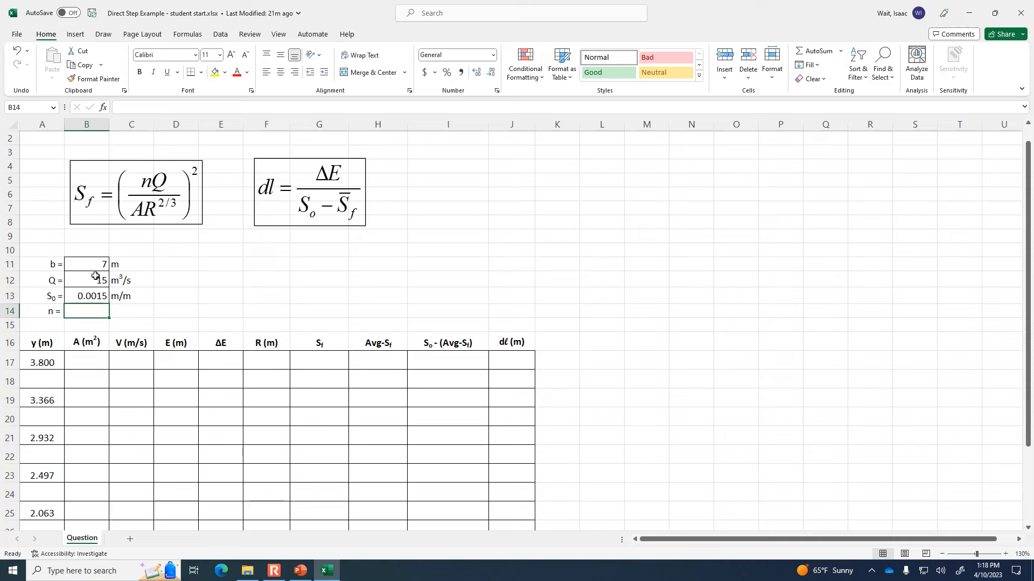
pyautogui.write('.02')
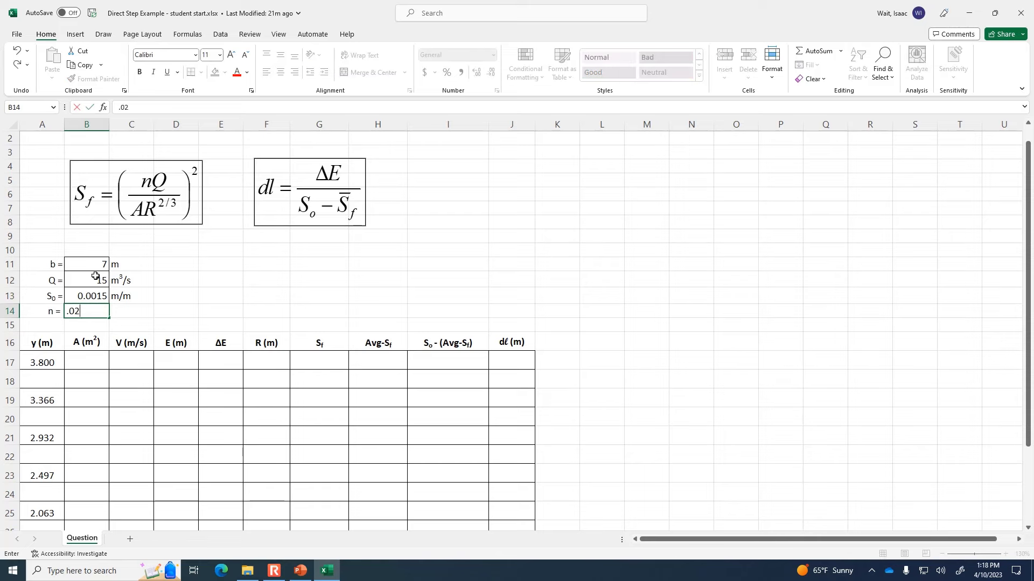
pyautogui.press('Return')
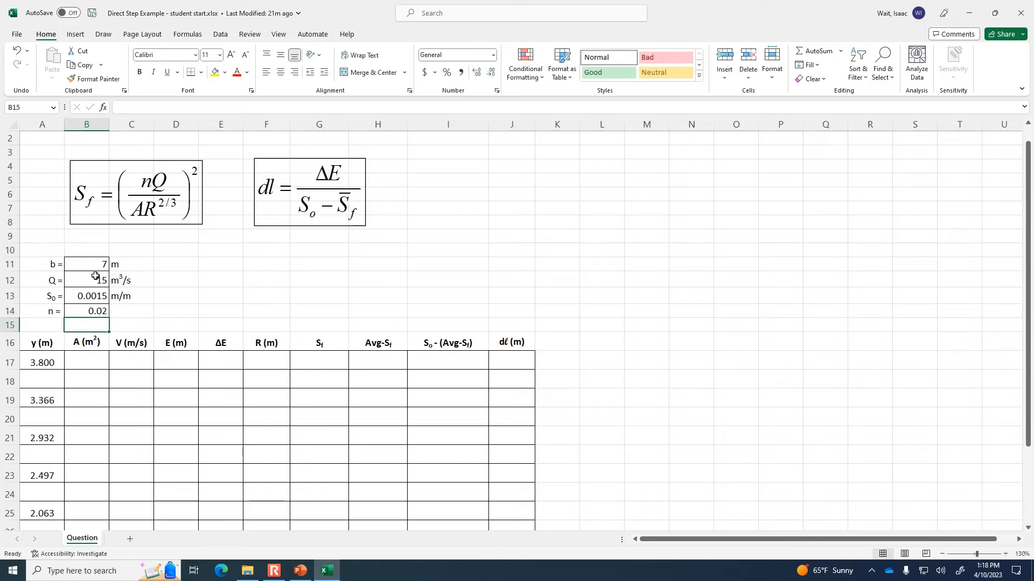
# Step: Examine the depths in the y (m) column, from the starting depth in A17 down to the final depth in A29
pyautogui.click(51, 361)
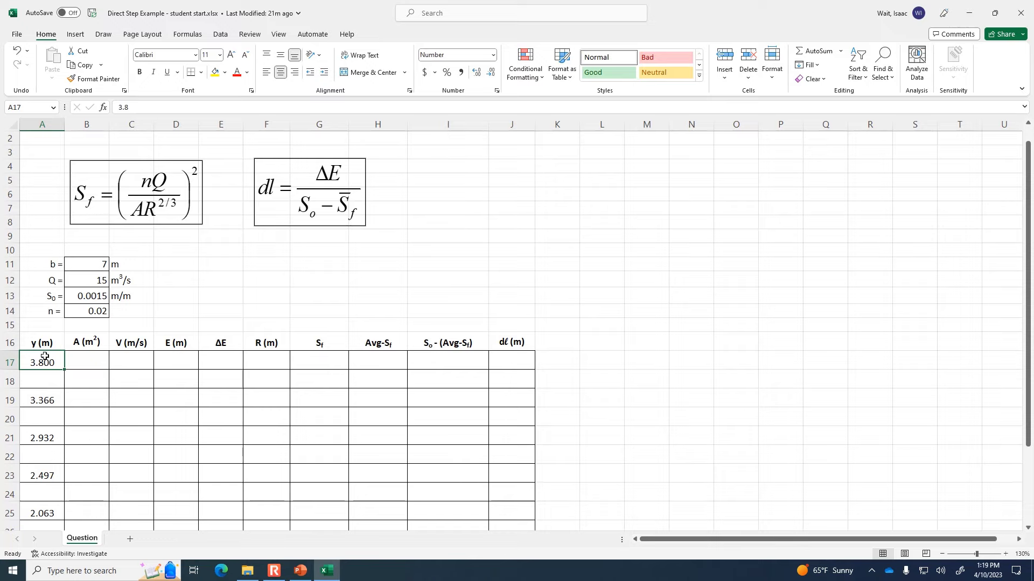
pyautogui.scroll(-4, 45, 357)
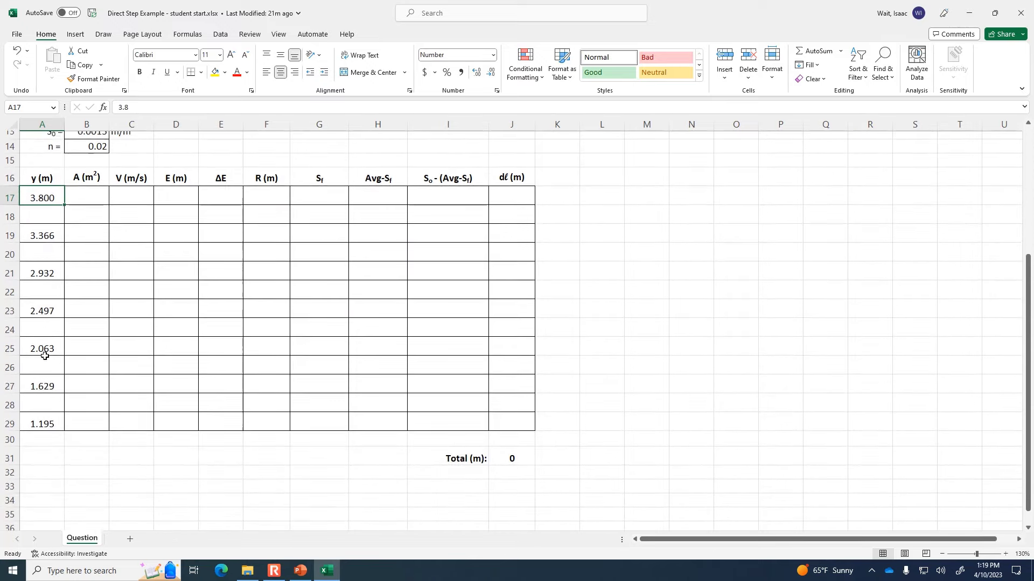
pyautogui.click(59, 415)
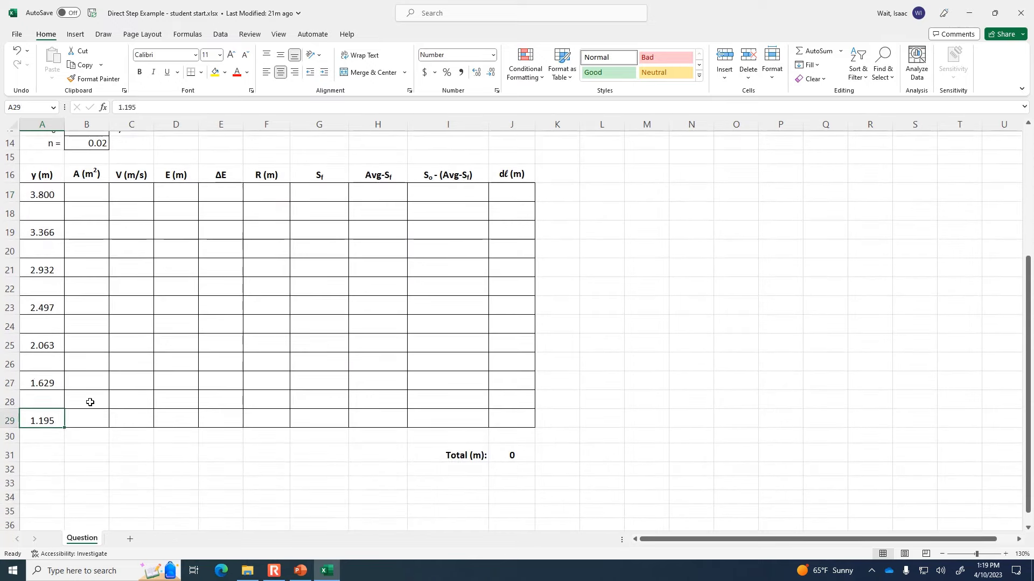
pyautogui.scroll(2, 38, 422)
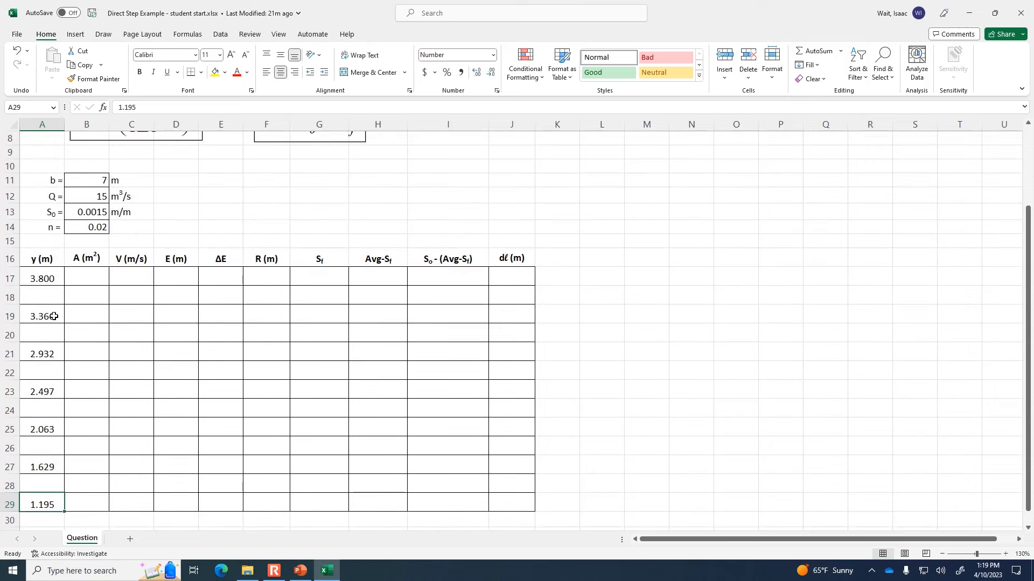
pyautogui.click(54, 316)
pyautogui.click(51, 351)
pyautogui.click(47, 388)
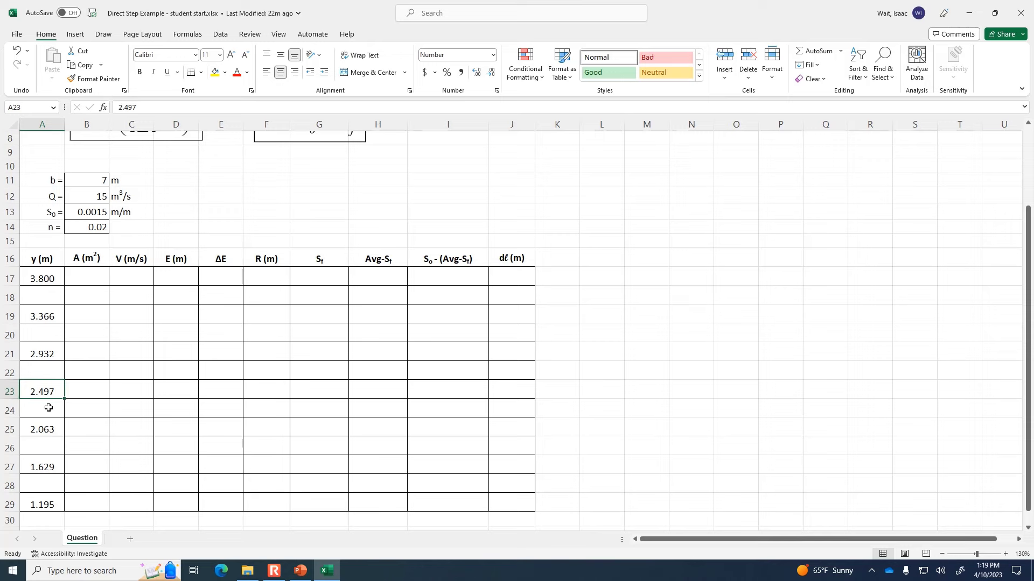
pyautogui.click(53, 311)
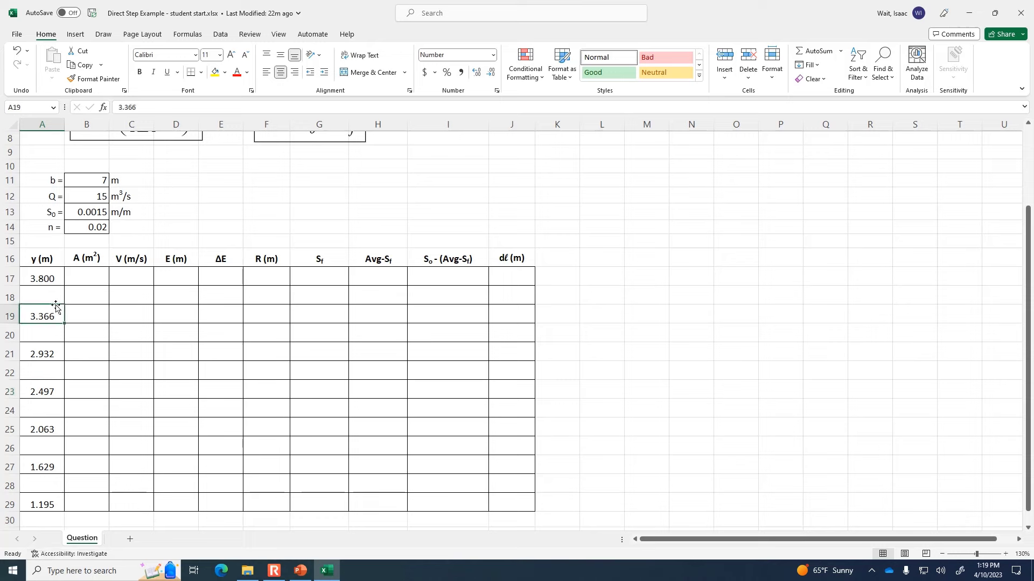
pyautogui.click(57, 282)
pyautogui.click(50, 313)
pyautogui.click(51, 353)
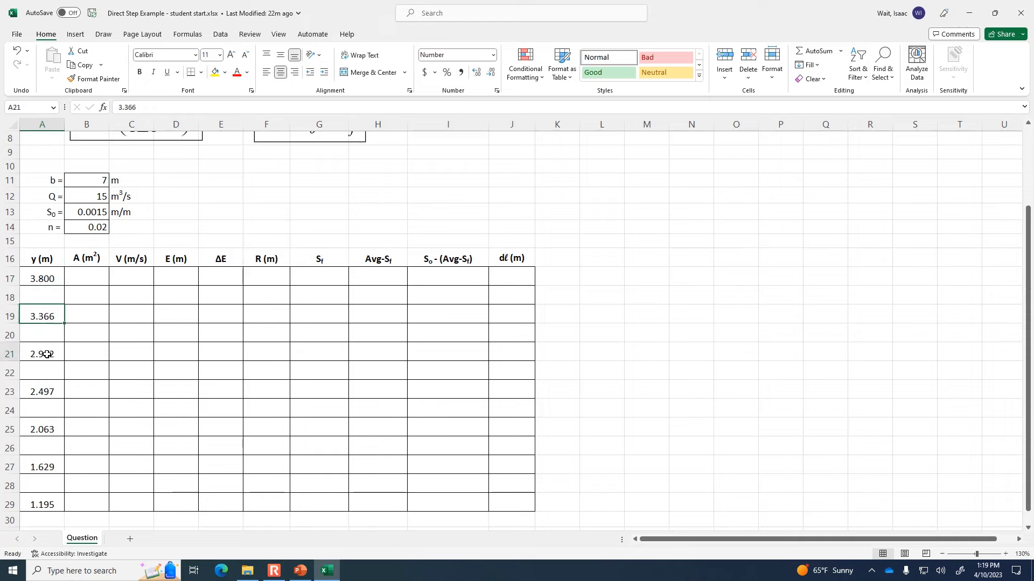
pyautogui.click(52, 394)
pyautogui.click(51, 431)
pyautogui.click(53, 466)
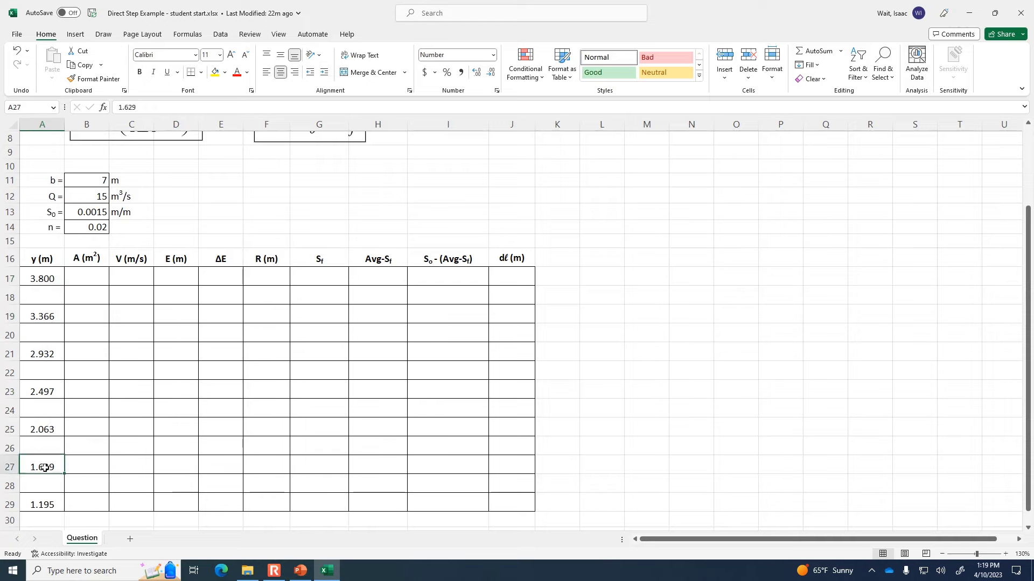
pyautogui.scroll(-1, 55, 467)
pyautogui.click(54, 466)
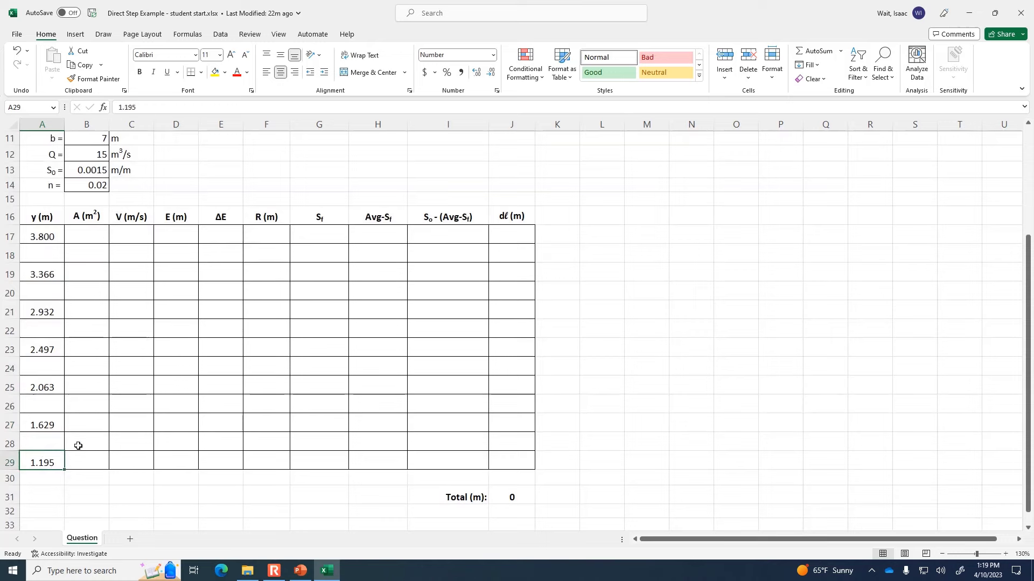
pyautogui.click(61, 280)
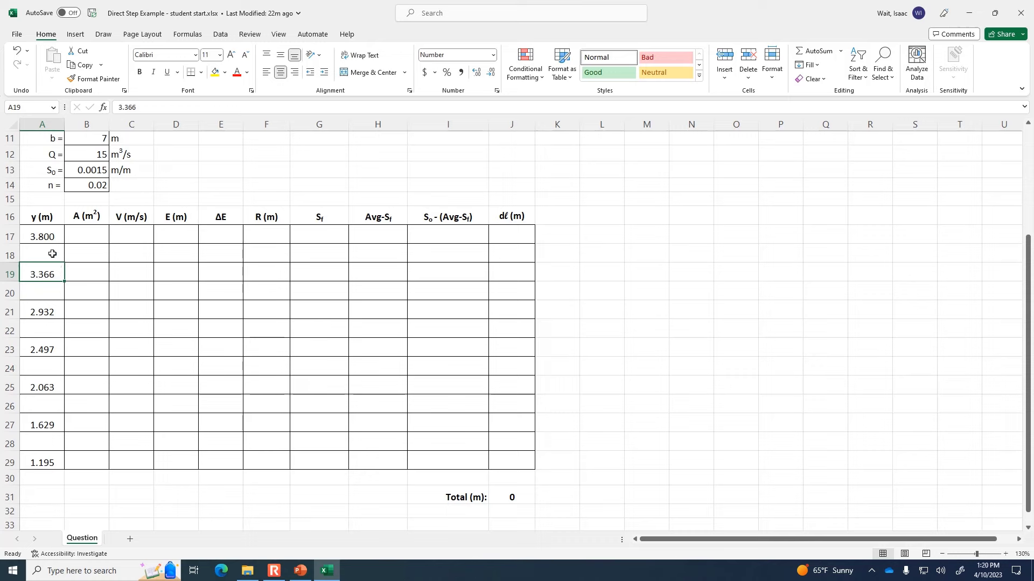
pyautogui.click(49, 236)
pyautogui.click(50, 272)
pyautogui.click(53, 316)
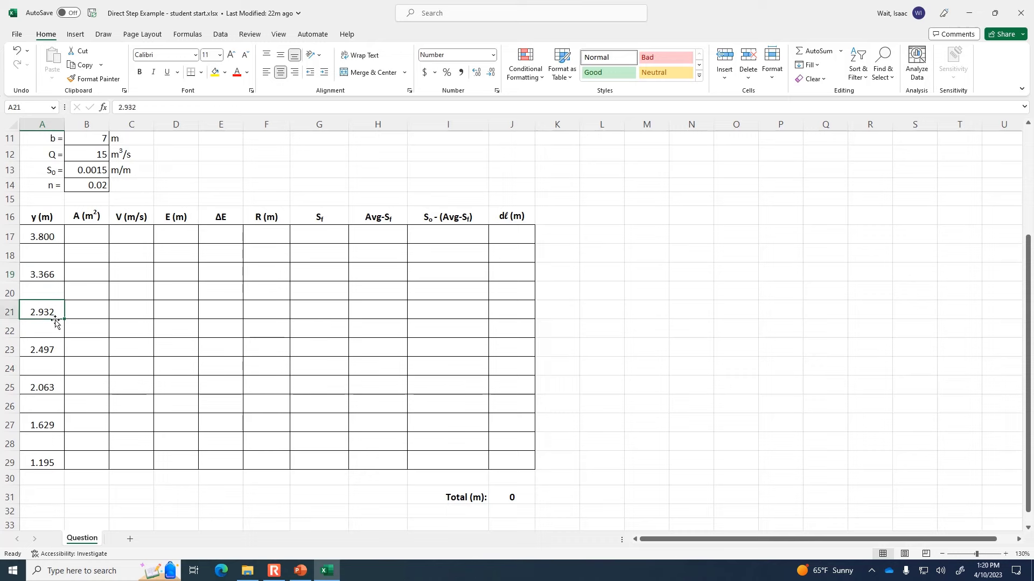
pyautogui.click(54, 349)
pyautogui.click(42, 383)
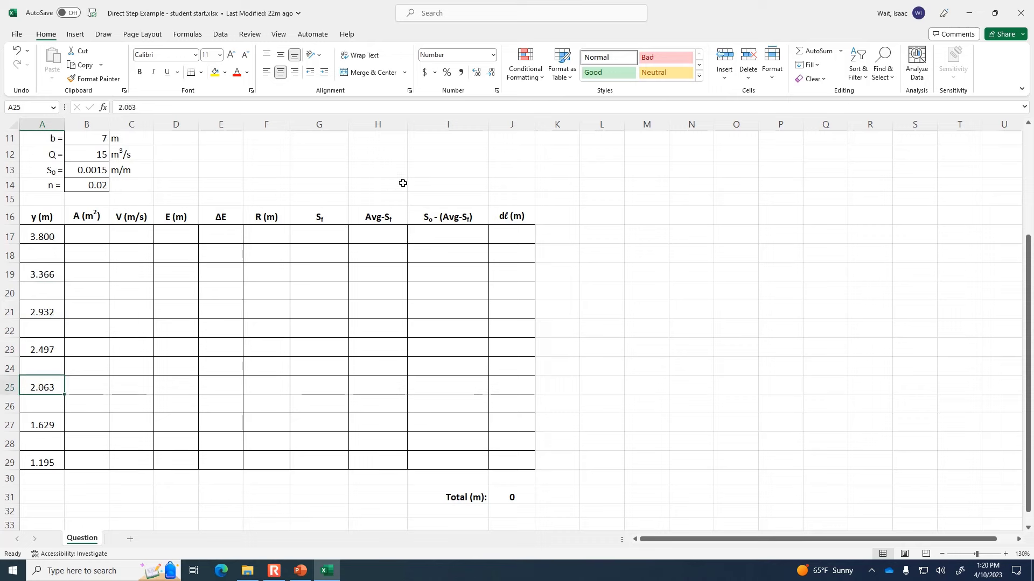
pyautogui.click(59, 235)
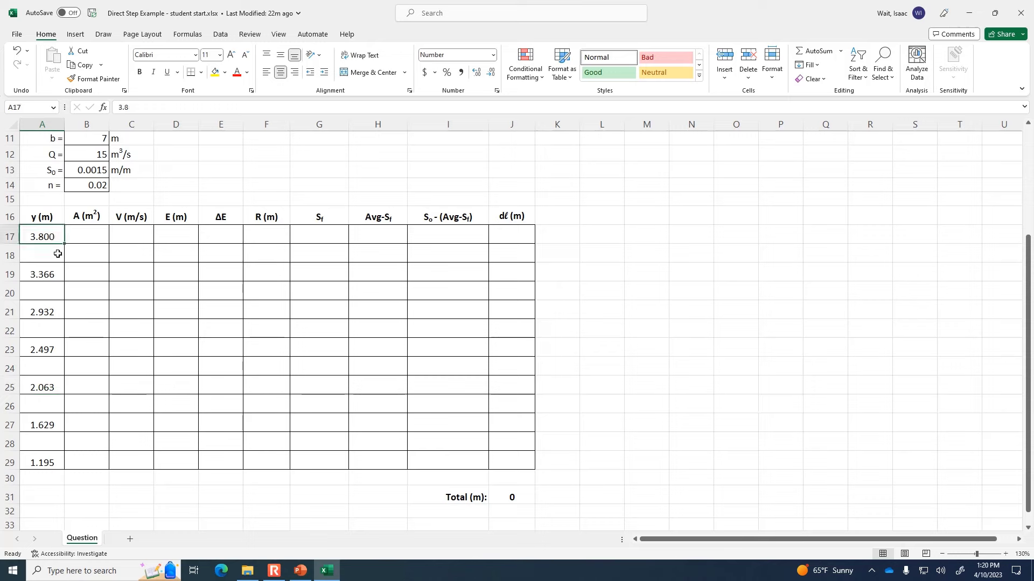
pyautogui.click(52, 275)
pyautogui.click(51, 312)
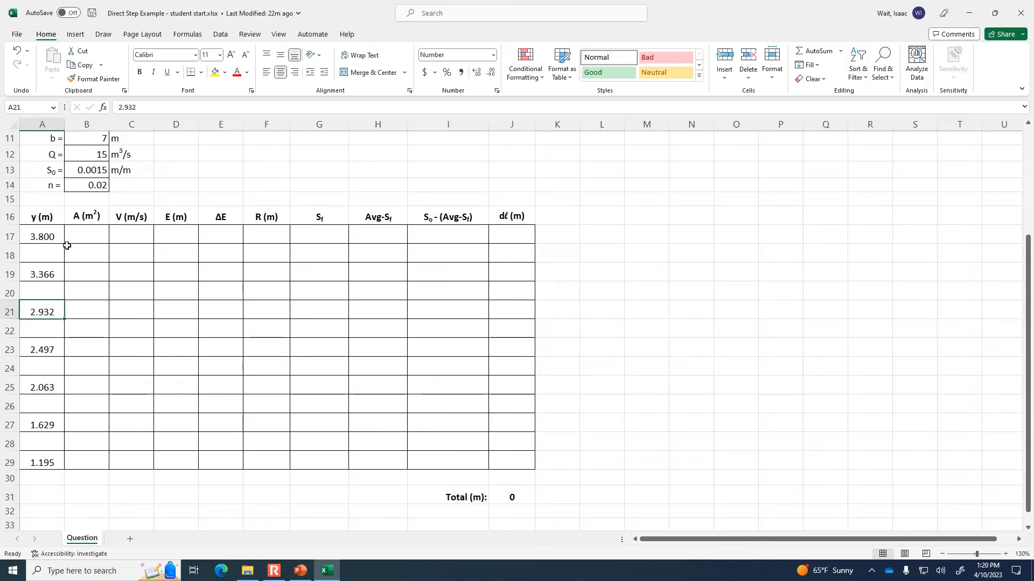
pyautogui.click(48, 238)
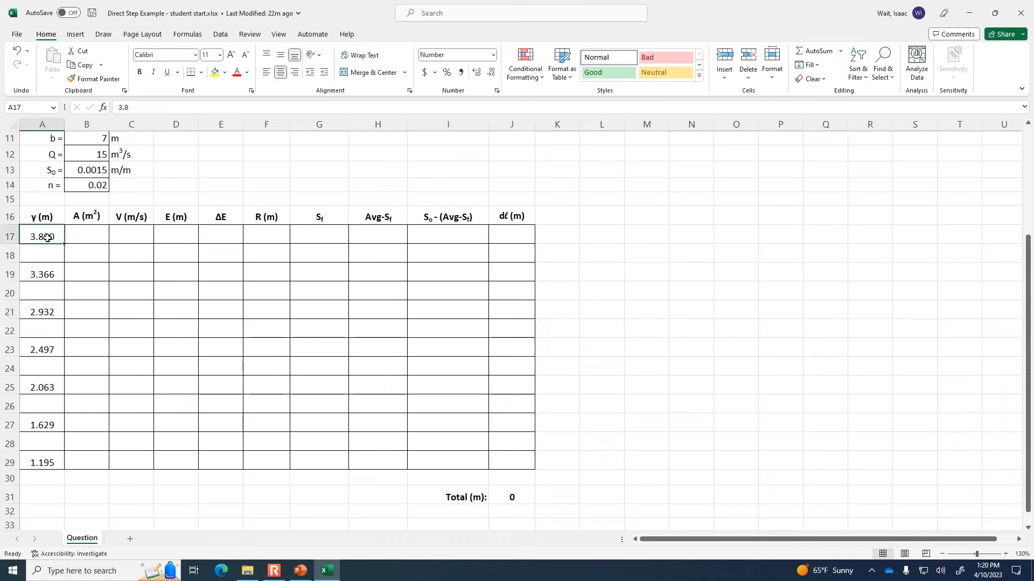
pyautogui.click(46, 461)
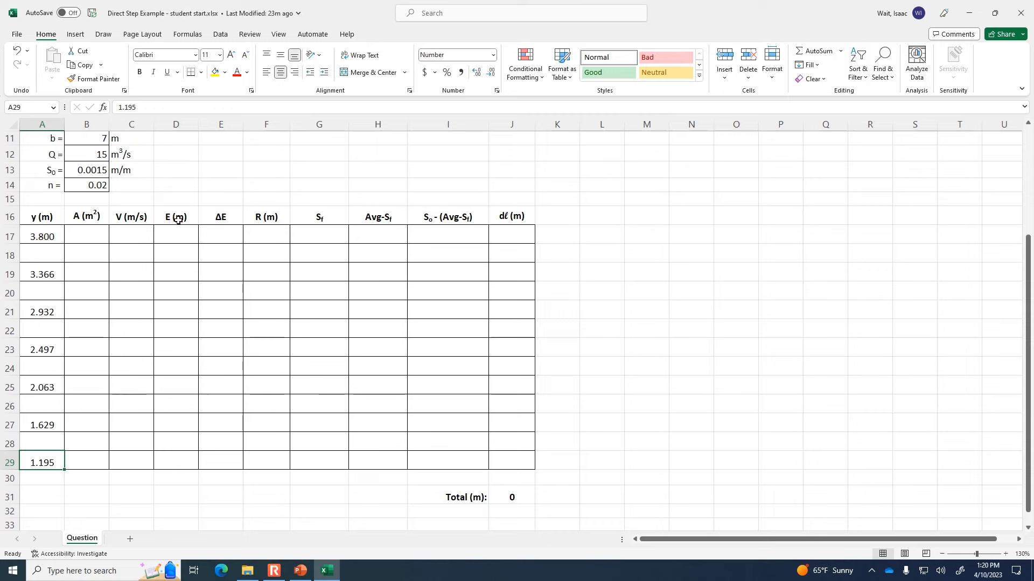
# Step: Calculate the flow area for the first depth in B17 with the formula =$B$11*A17, keeping the channel width reference absolute
pyautogui.click(102, 238)
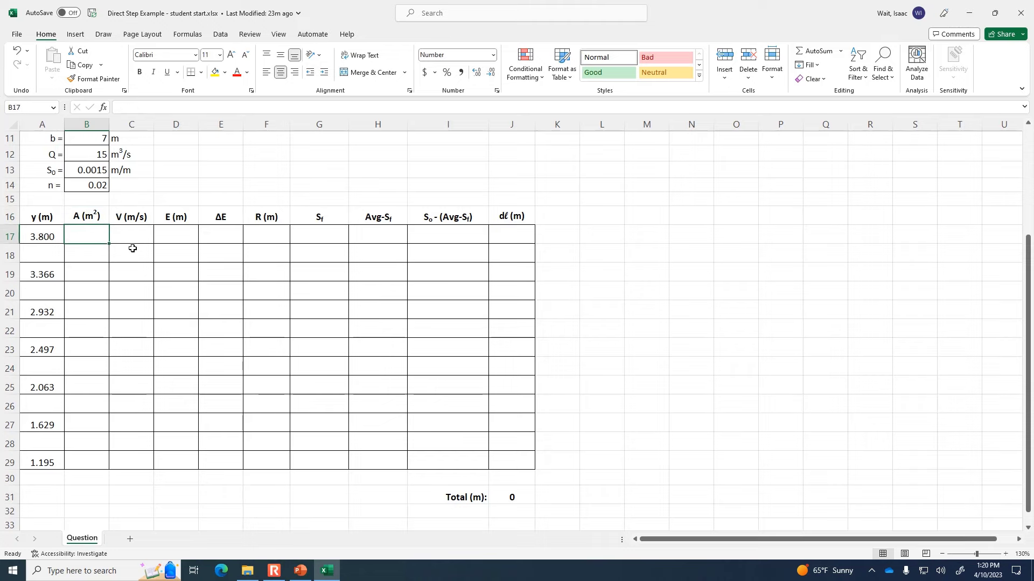
pyautogui.scroll(1, 133, 248)
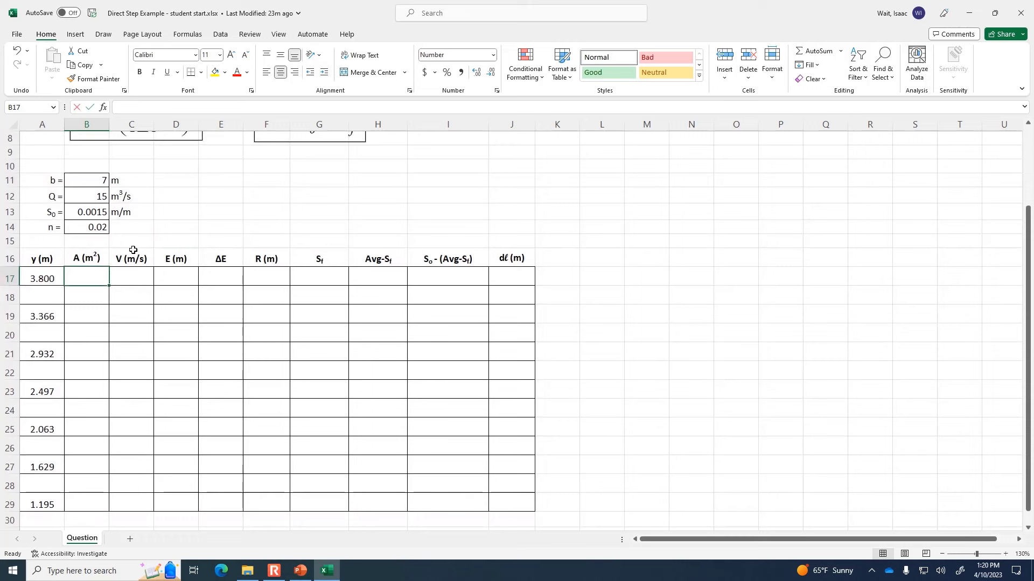
pyautogui.write('=')
pyautogui.click(87, 179)
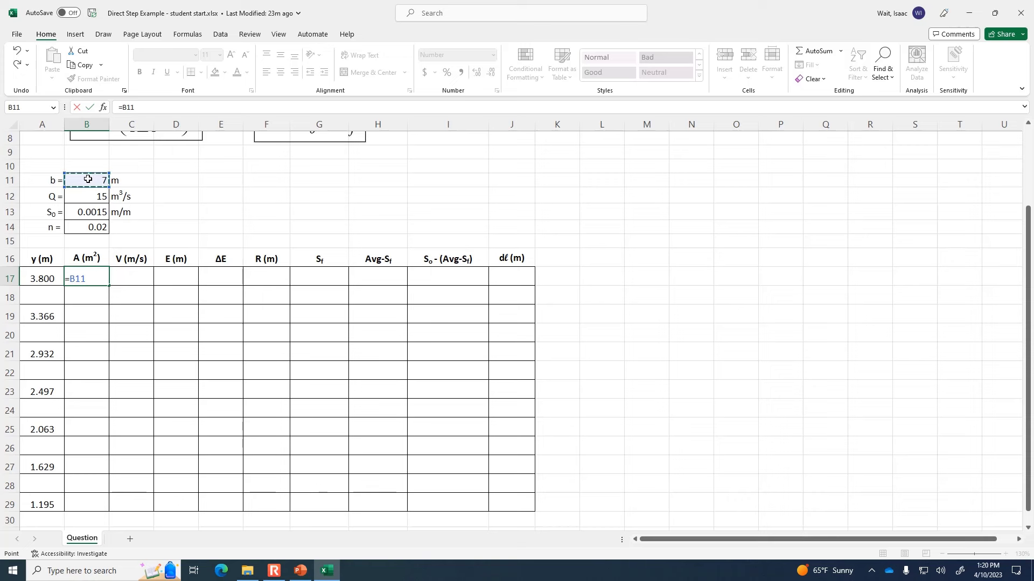
pyautogui.press('F4')
pyautogui.write('*')
pyautogui.click(34, 277)
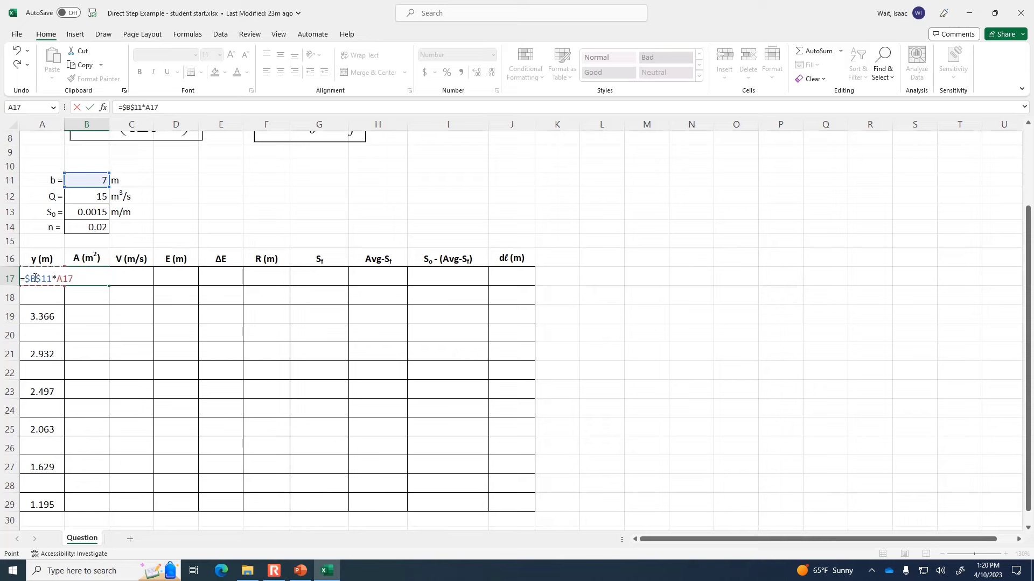
pyautogui.press('Return')
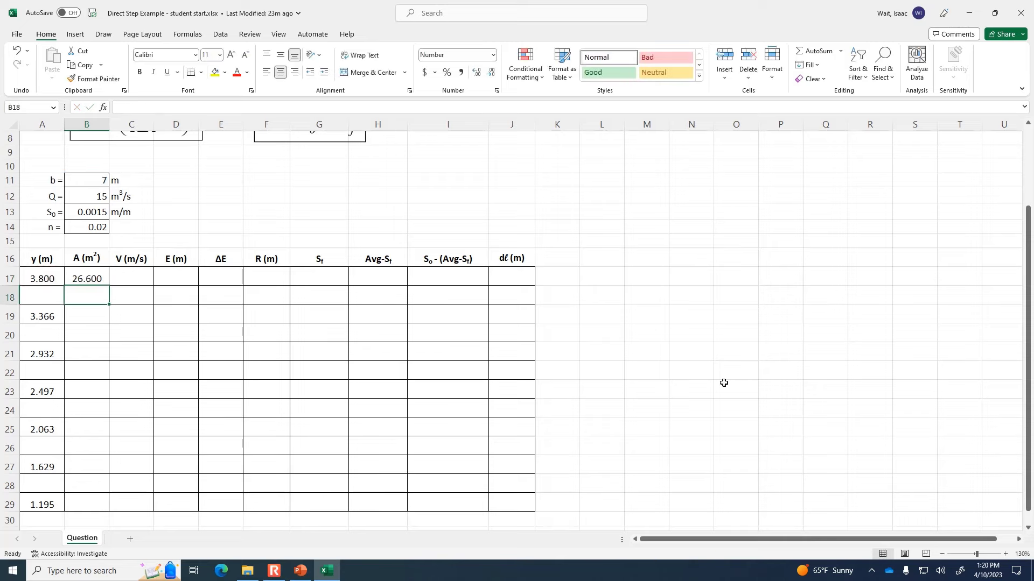
pyautogui.click(1006, 554)
pyautogui.click(1005, 554)
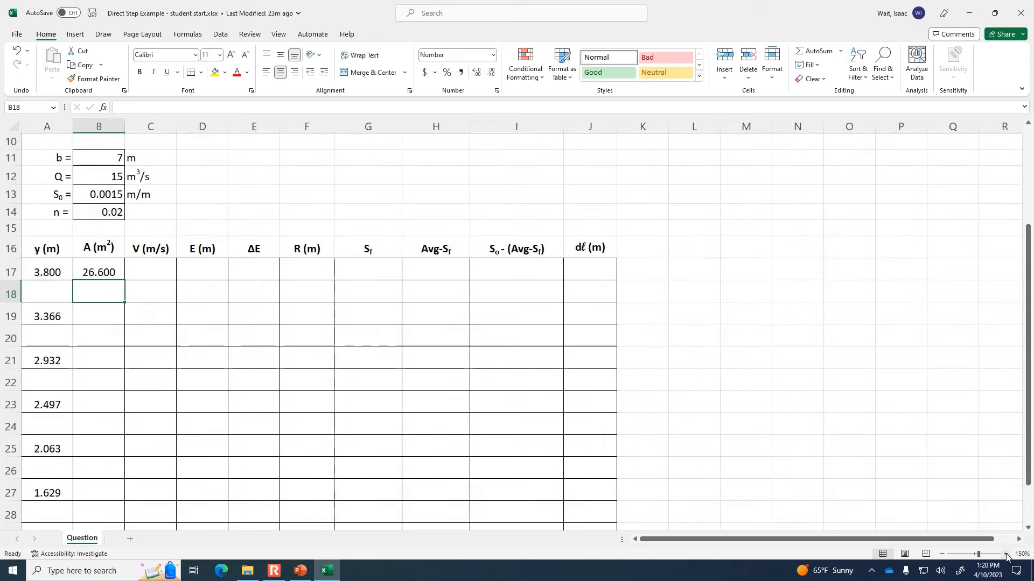
pyautogui.click(1005, 554)
pyautogui.click(1005, 554)
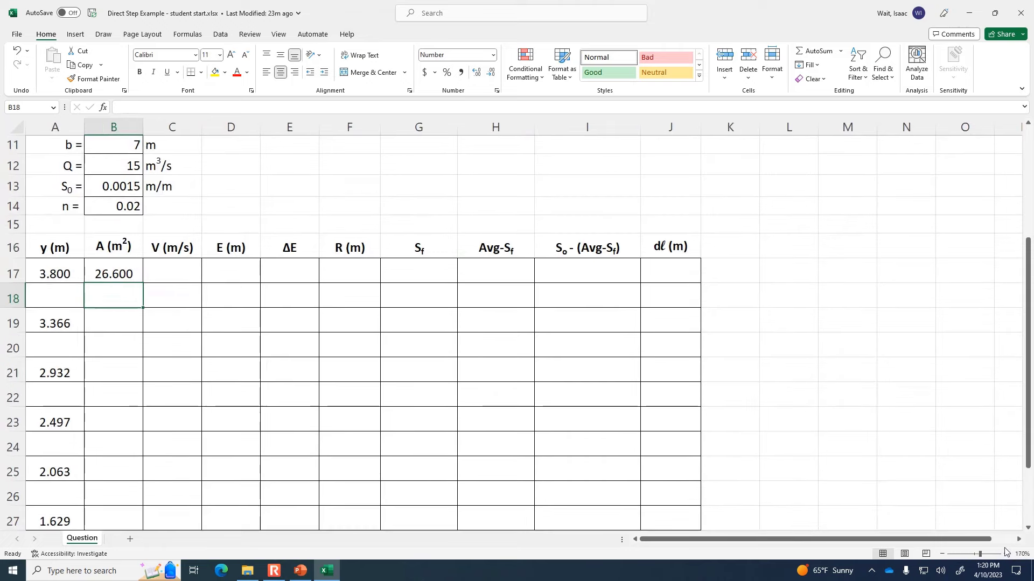
# Step: Fill the area formula from B17 down the A (m²) column to B29
pyautogui.click(129, 276)
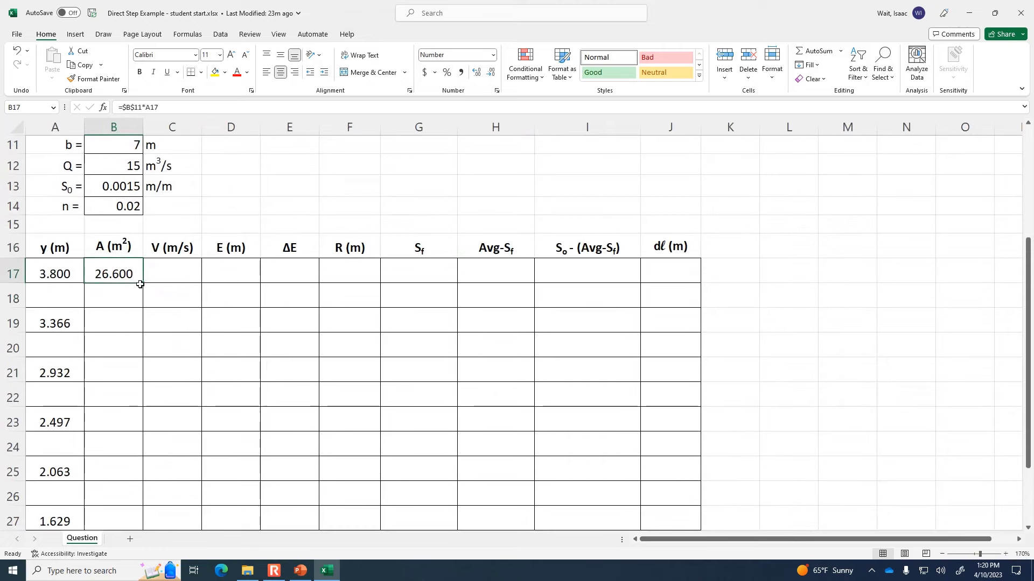
pyautogui.click(183, 109)
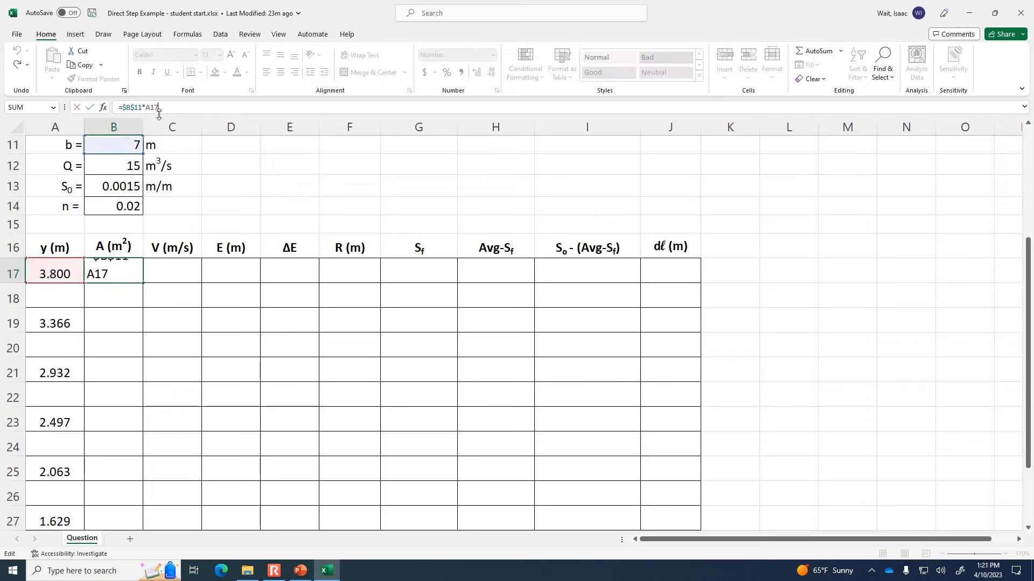
pyautogui.click(116, 275)
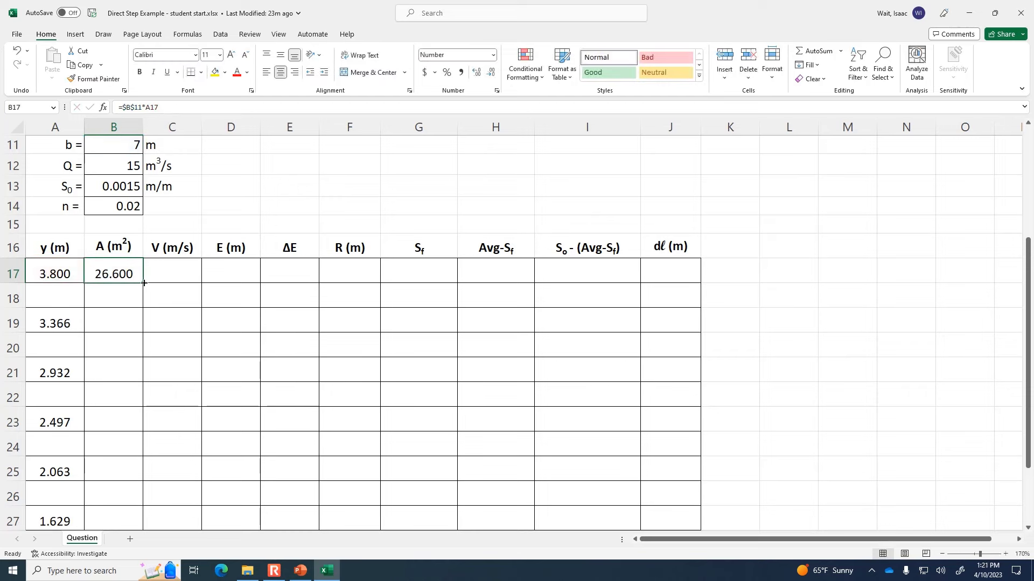
pyautogui.moveTo(144, 283); pyautogui.dragTo(143, 484)
# Step: Clear the filled area formulas from the rows without a depth: B18, B20, B22, B24, B26 and B28
pyautogui.click(135, 199)
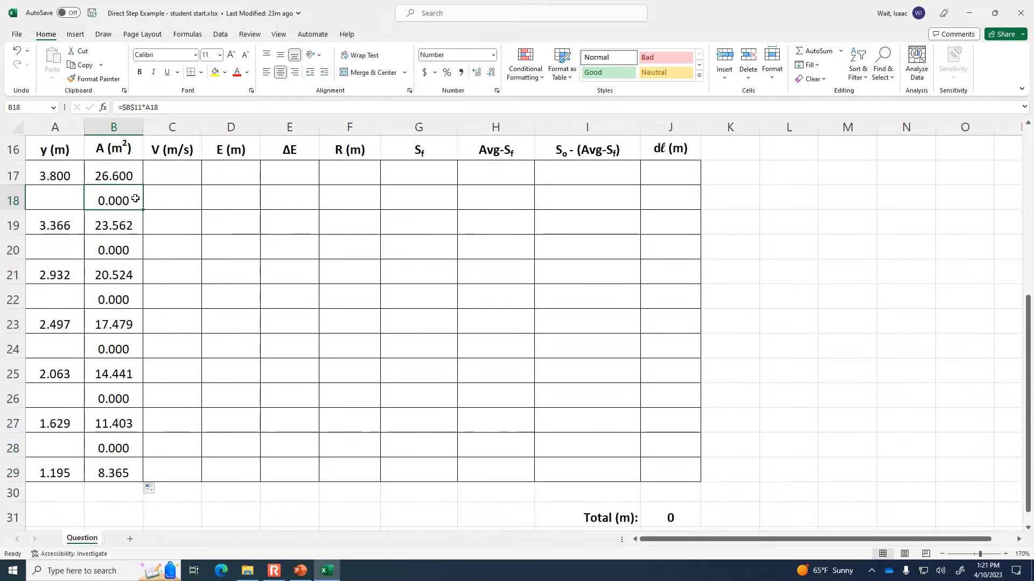
pyautogui.press('Delete')
pyautogui.click(120, 243)
pyautogui.press('Delete')
pyautogui.click(118, 296)
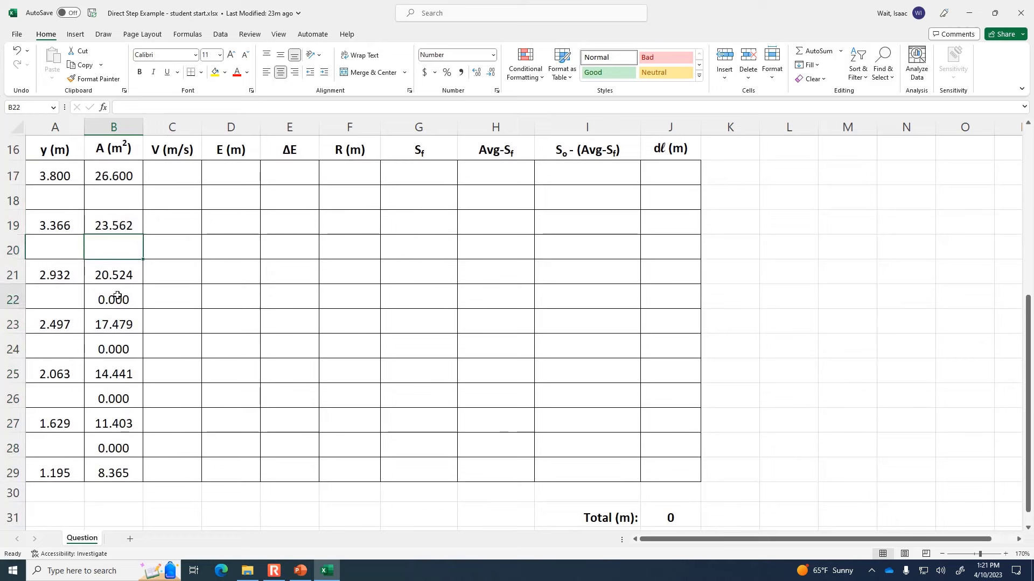
pyautogui.press('Delete')
pyautogui.click(119, 346)
pyautogui.press('Delete')
pyautogui.click(111, 395)
pyautogui.press('Delete')
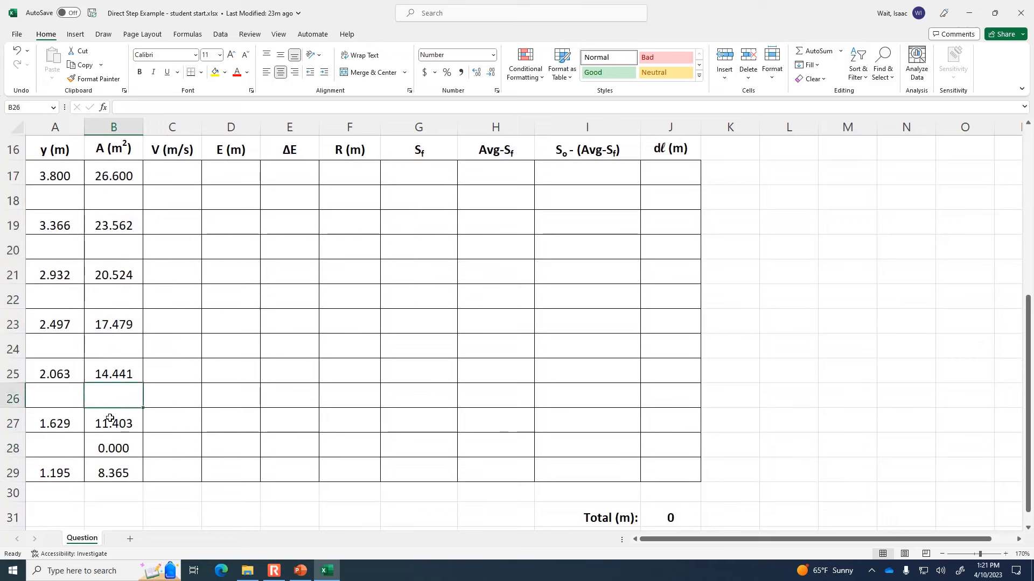
pyautogui.click(111, 442)
pyautogui.press('Delete')
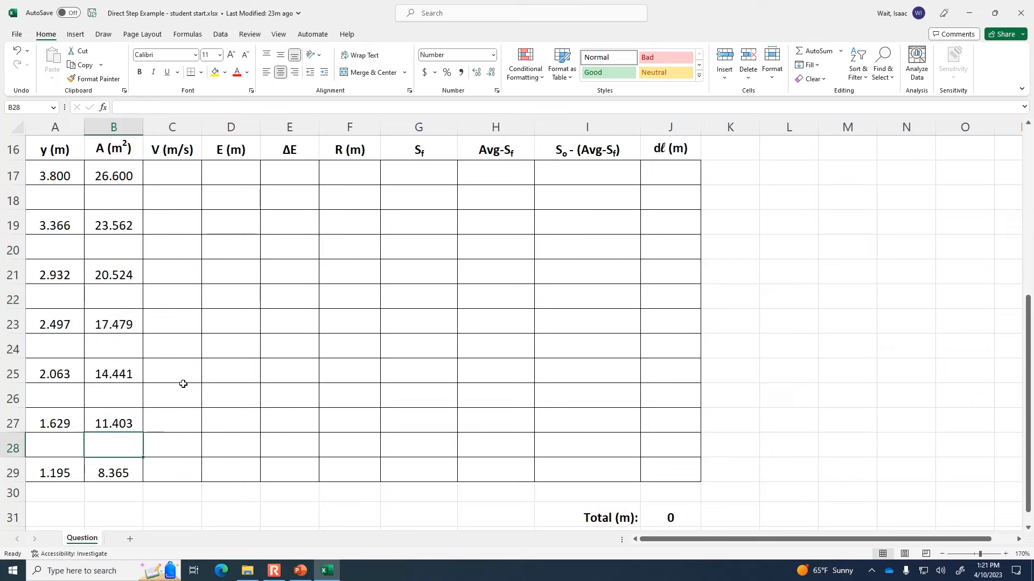
pyautogui.click(108, 467)
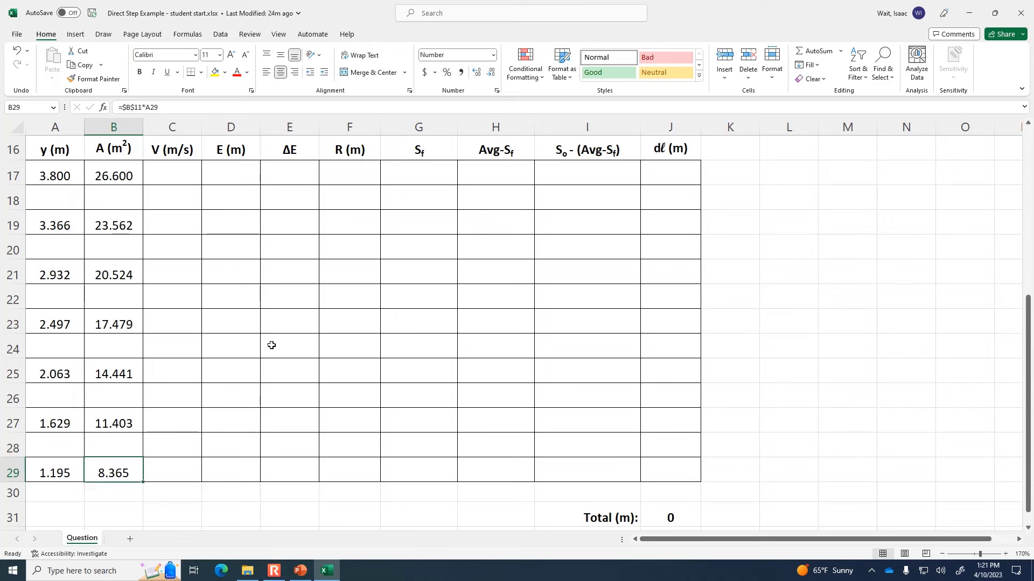
# Step: Calculate velocity in C17 with =$B$12/B17, keeping the discharge reference absolute, and fill the formula down to C29
pyautogui.scroll(2, 173, 231)
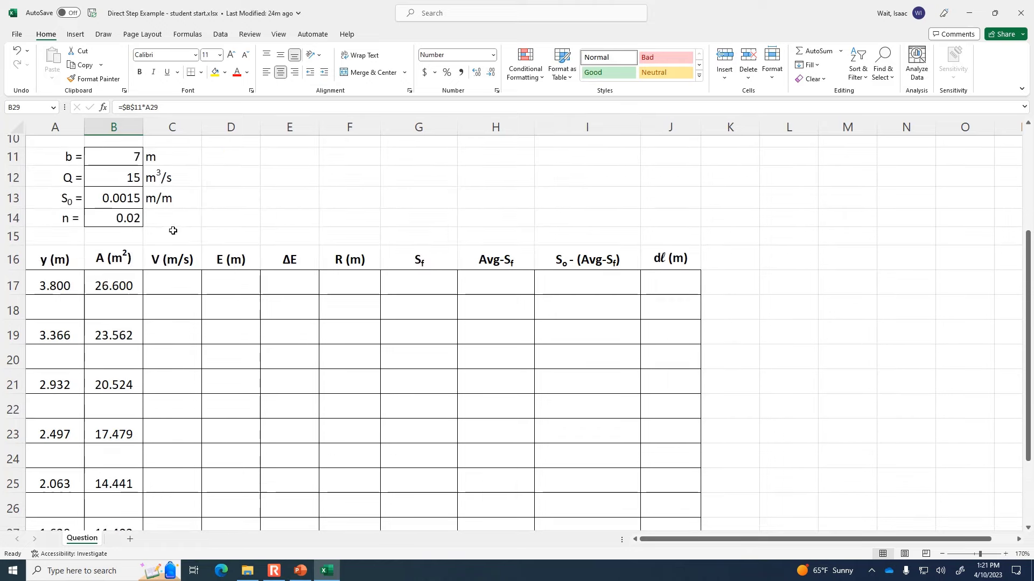
pyautogui.click(166, 287)
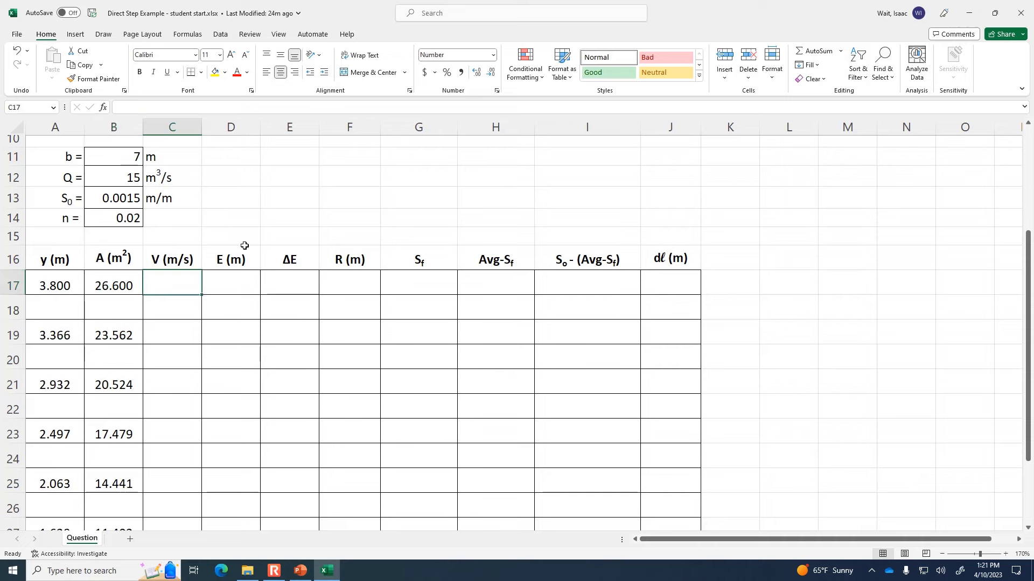
pyautogui.write('=')
pyautogui.click(128, 177)
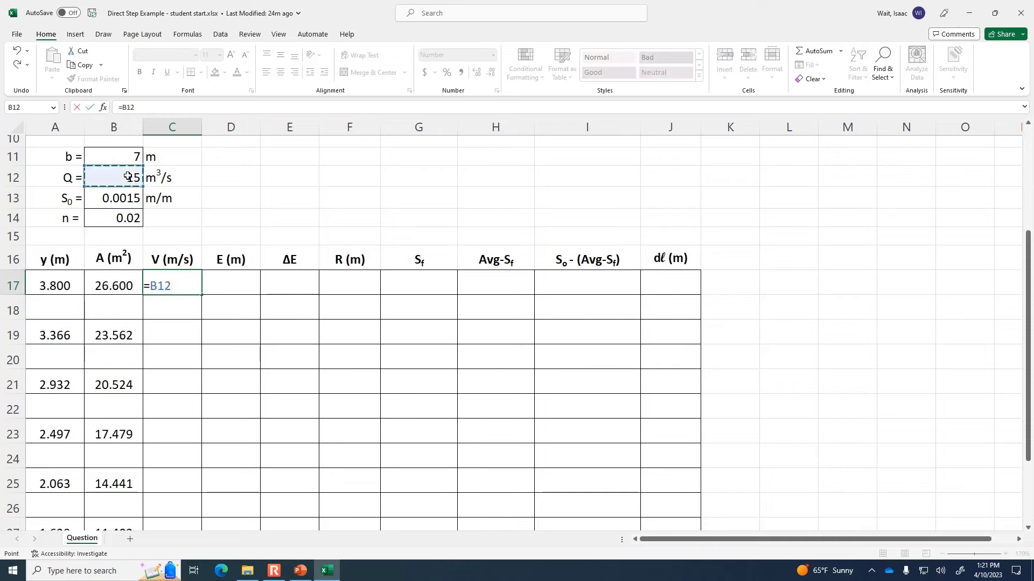
pyautogui.press('F4')
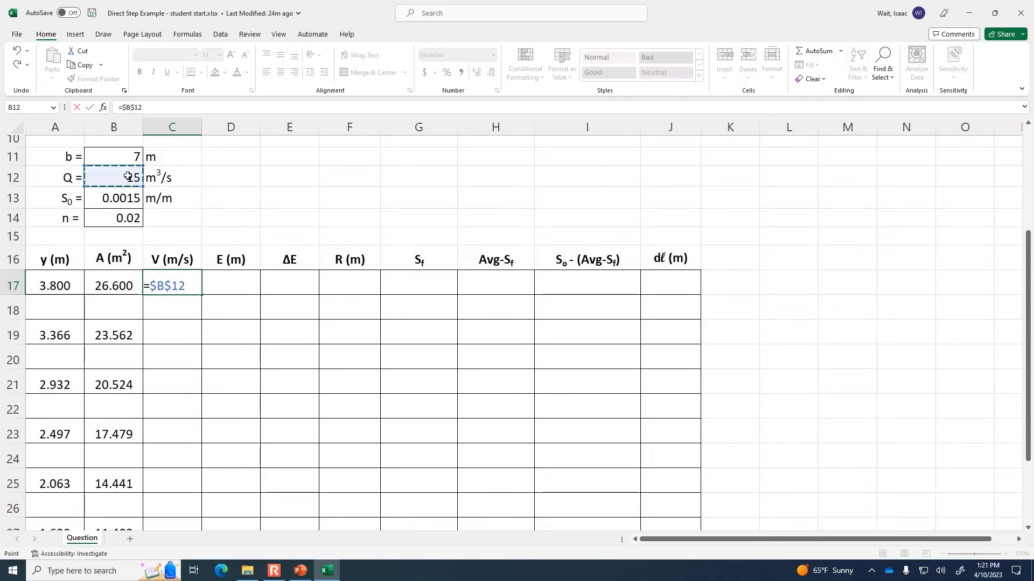
pyautogui.write('/')
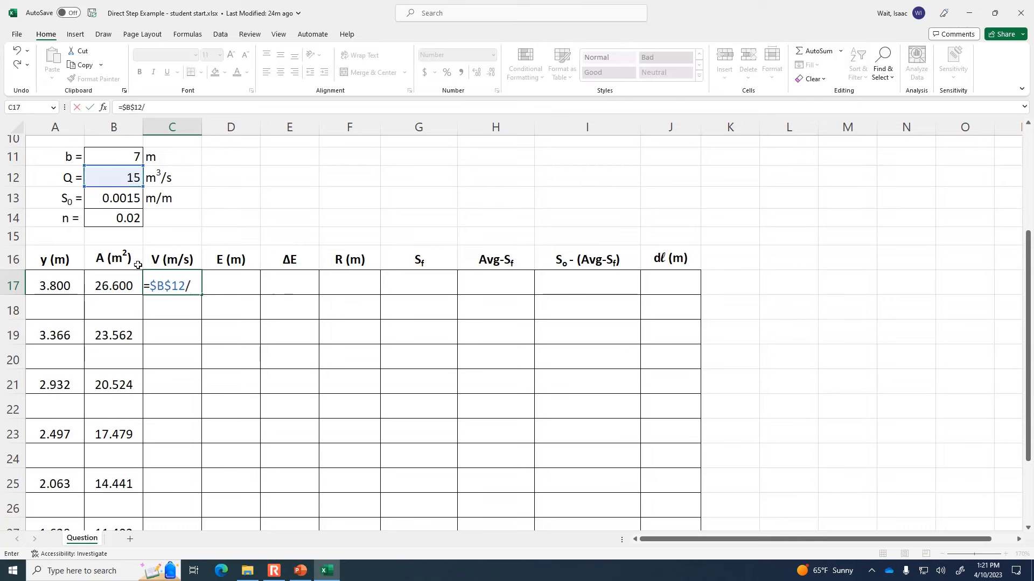
pyautogui.click(128, 285)
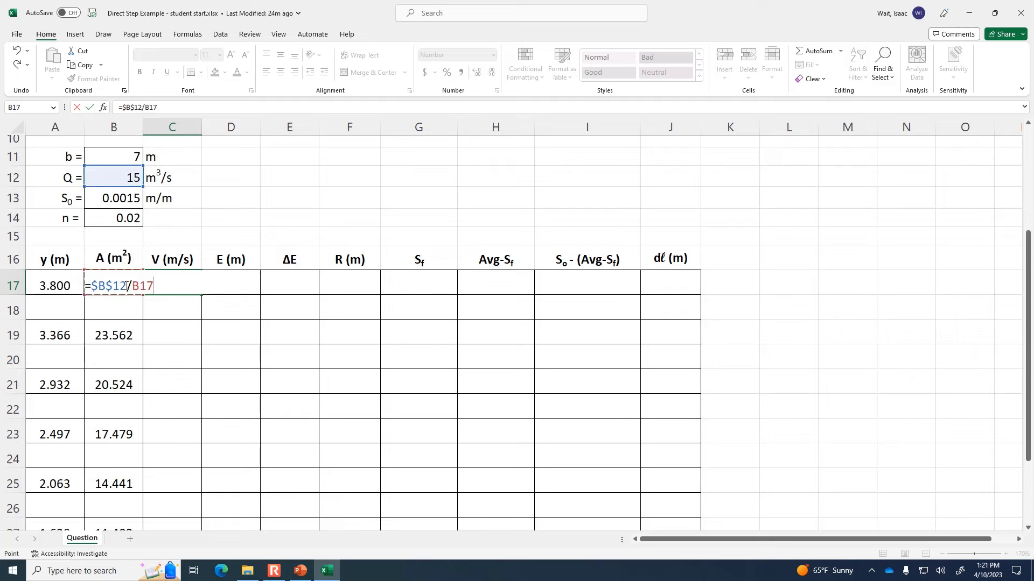
pyautogui.press('Return')
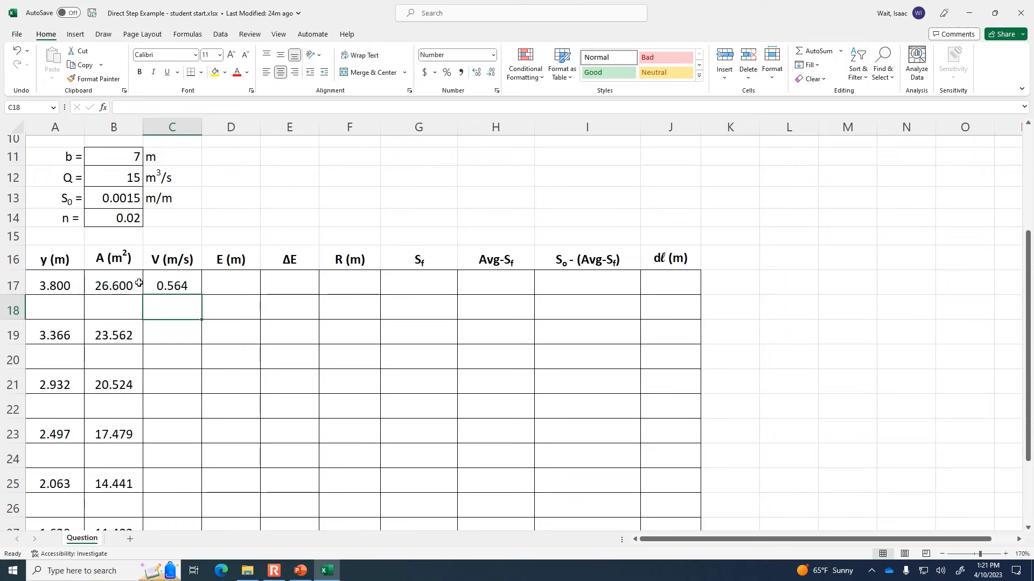
pyautogui.click(185, 284)
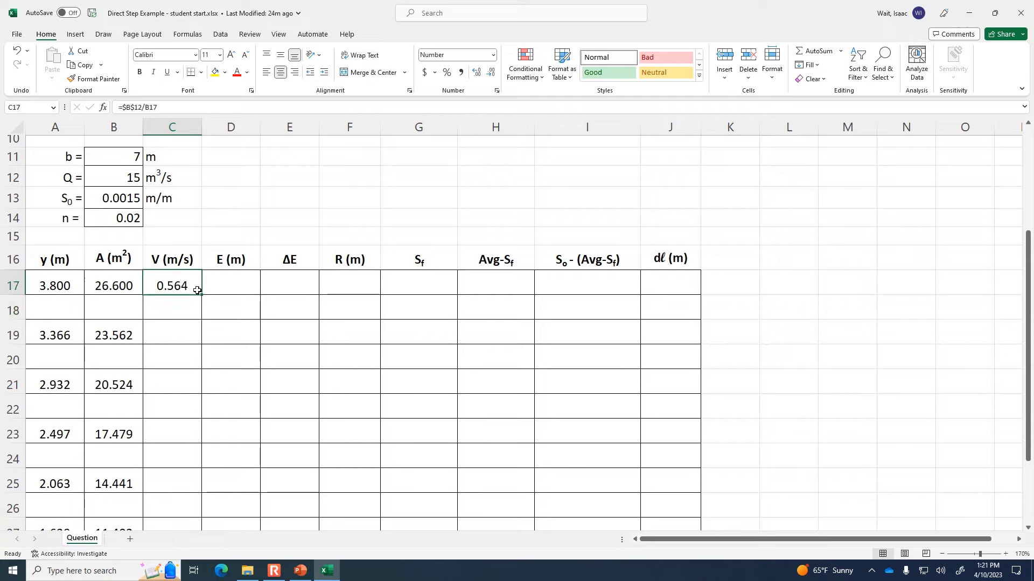
pyautogui.moveTo(199, 298); pyautogui.dragTo(193, 486)
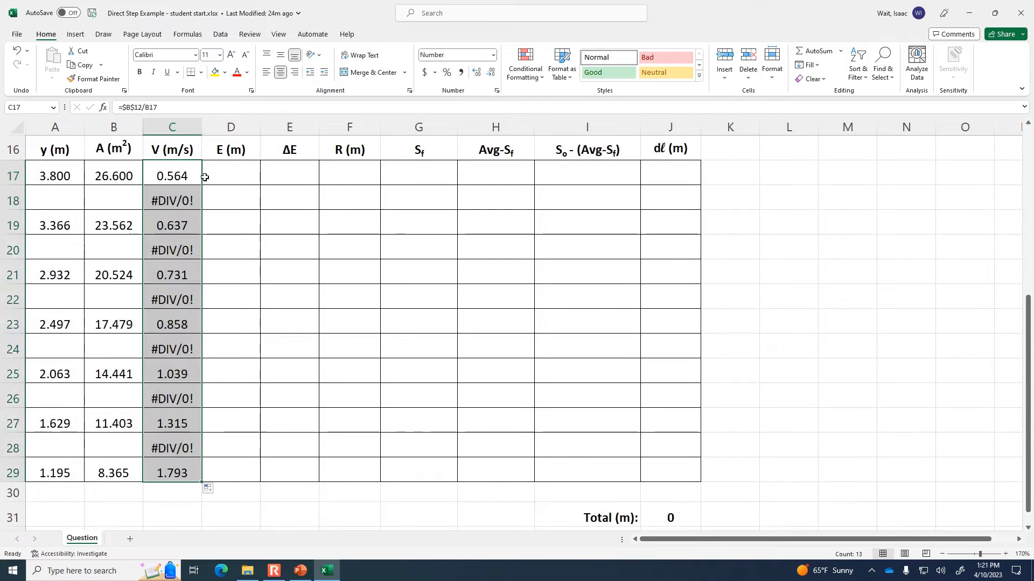
# Step: Clear the velocity formulas from C18, C20, C22, C24, C26 and C28, and check the velocities in rows 19 and 29
pyautogui.click(165, 200)
pyautogui.press('Delete')
pyautogui.click(167, 249)
pyautogui.press('Delete')
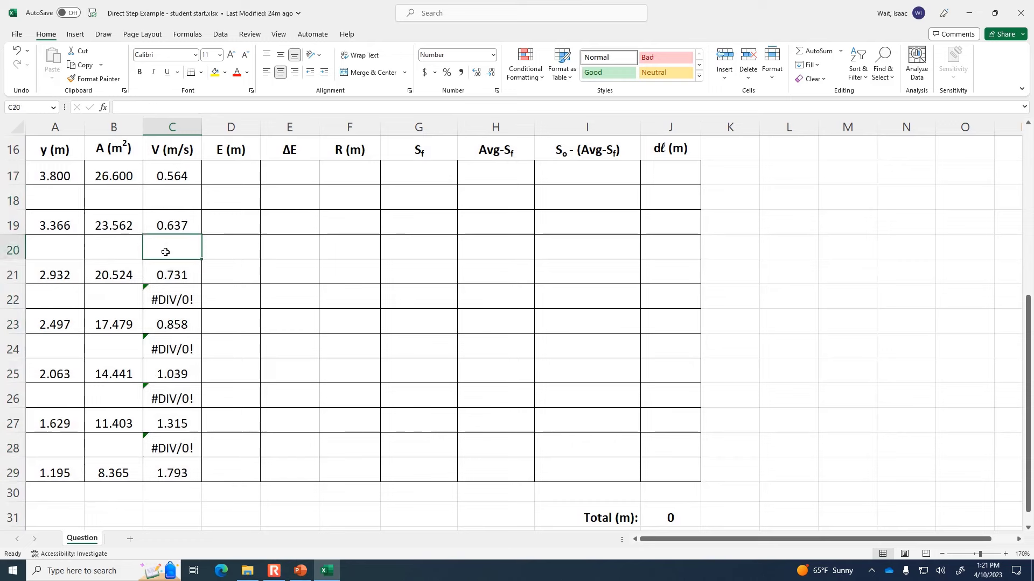
pyautogui.click(170, 302)
pyautogui.press('Delete')
pyautogui.click(169, 348)
pyautogui.press('Delete')
pyautogui.click(165, 397)
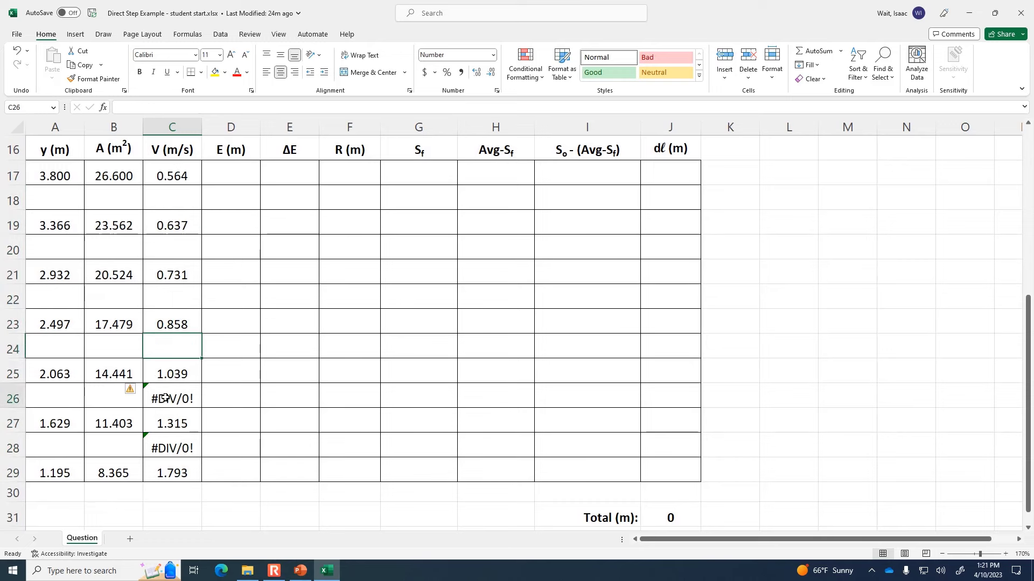
pyautogui.press('Delete')
pyautogui.click(162, 451)
pyautogui.press('Delete')
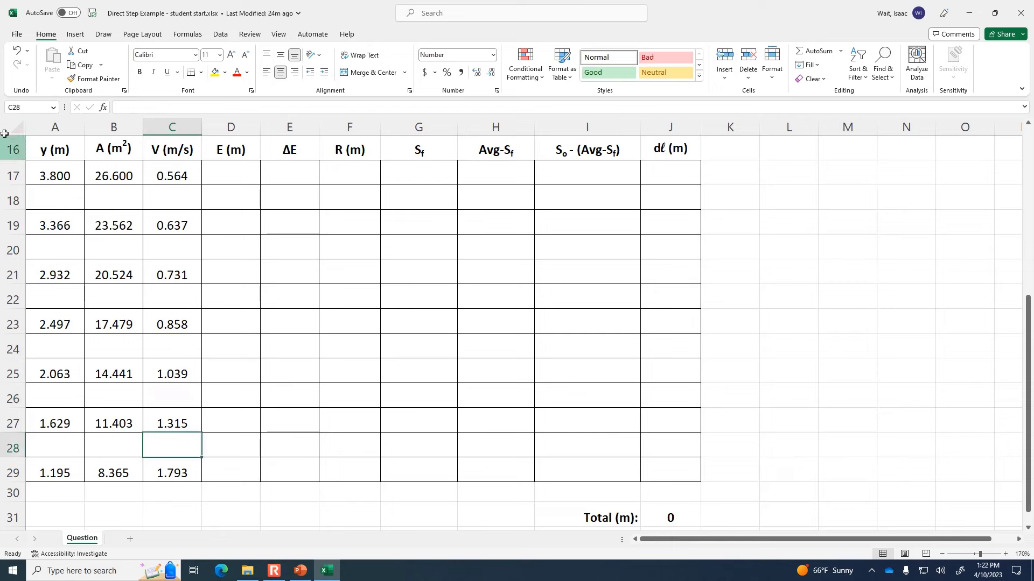
pyautogui.click(53, 227)
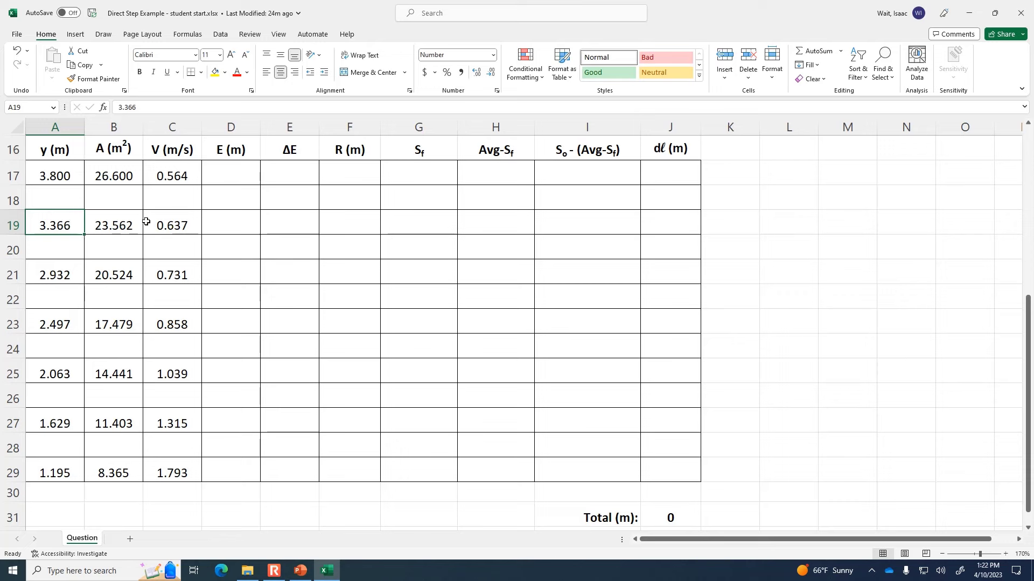
pyautogui.click(170, 223)
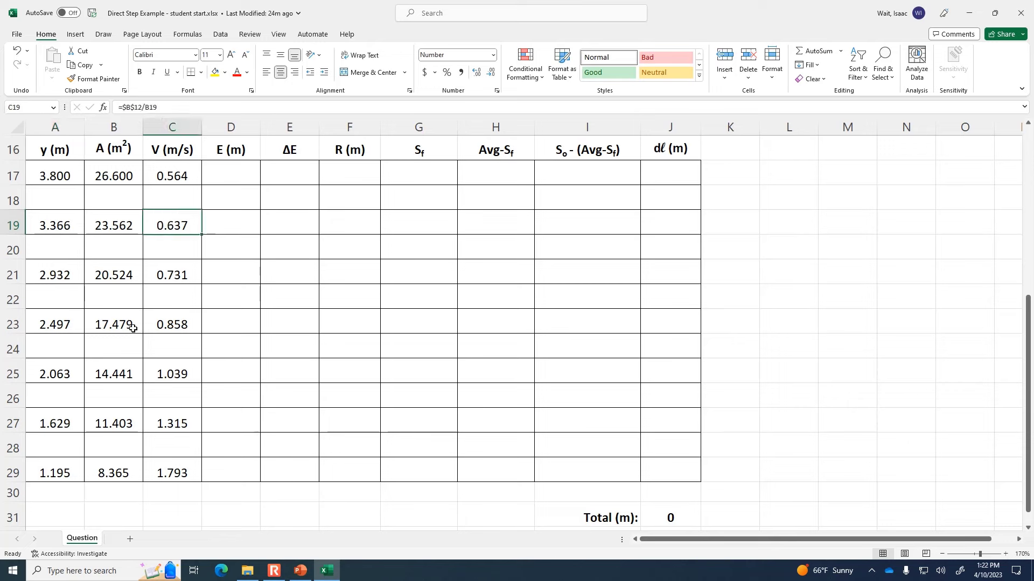
pyautogui.click(55, 474)
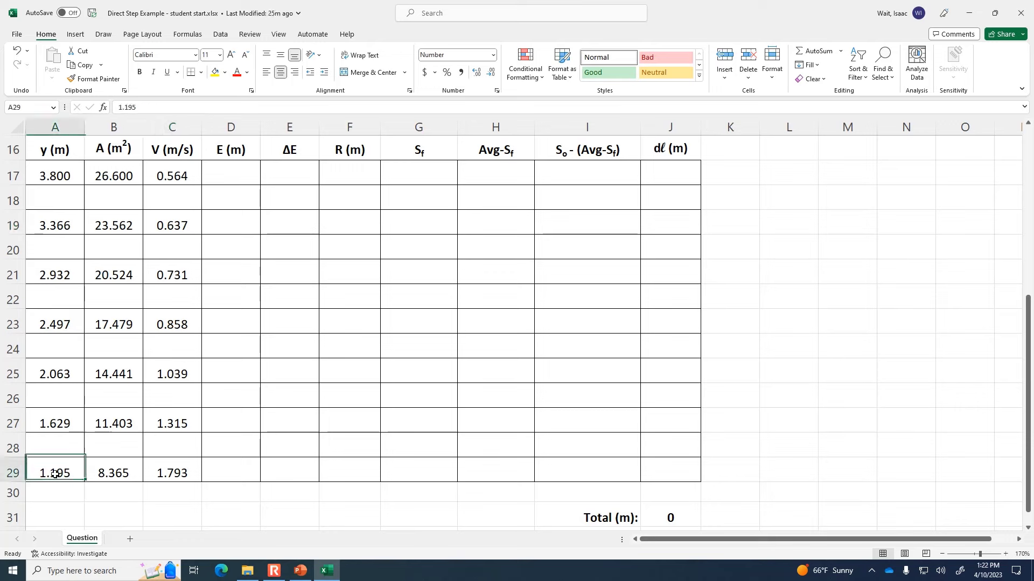
pyautogui.click(172, 474)
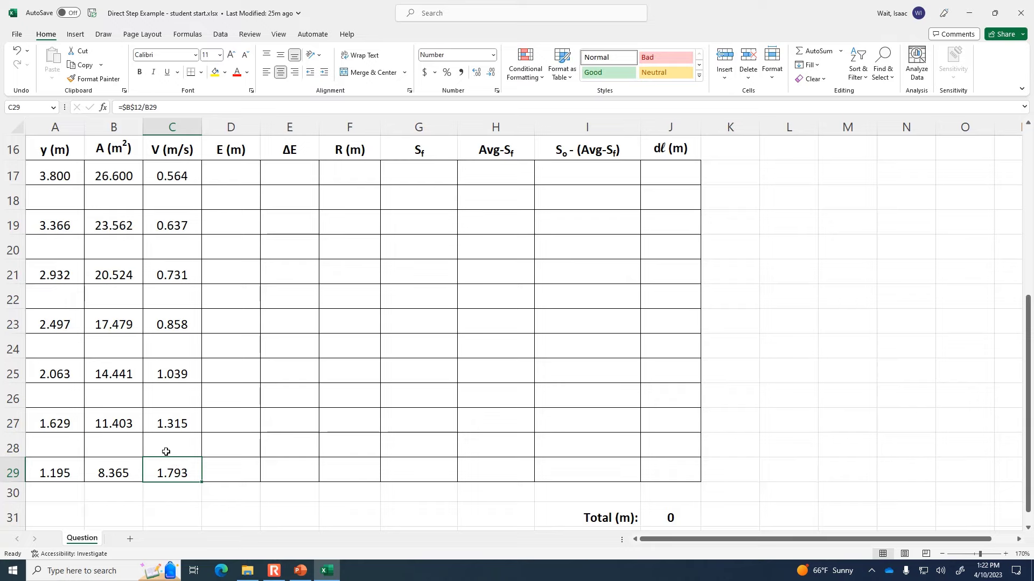
# Step: Calculate specific energy in D17 with =A17+C17^2/(2*9.81) and fill the formula down the E (m) column
pyautogui.scroll(2, 166, 451)
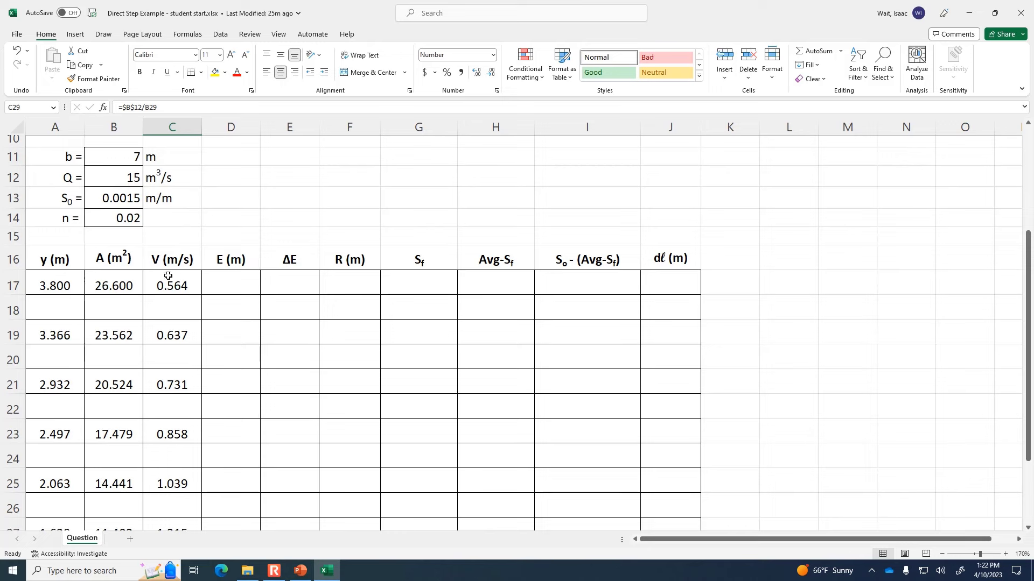
pyautogui.click(237, 282)
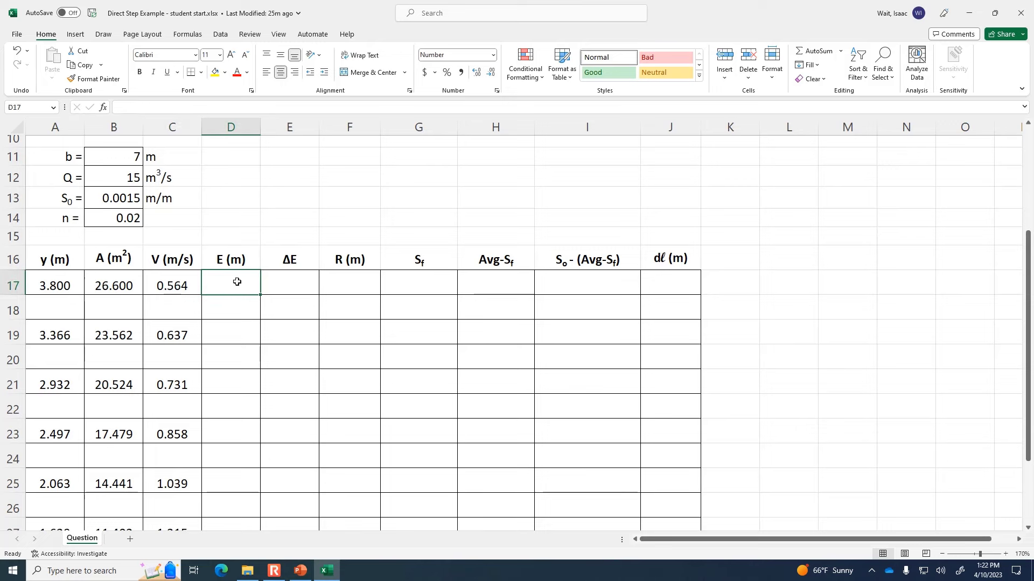
pyautogui.write('=')
pyautogui.click(54, 284)
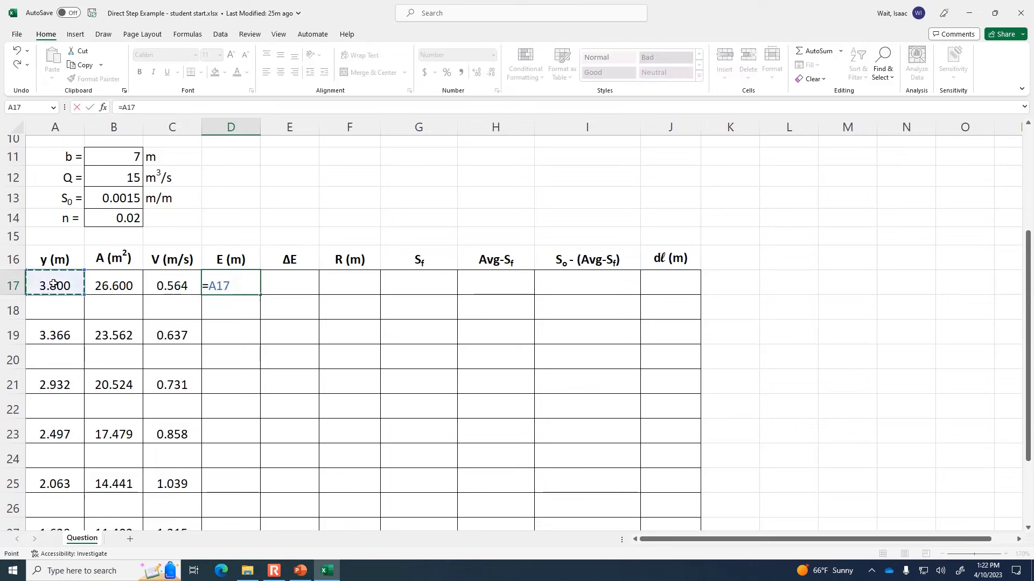
pyautogui.write('+')
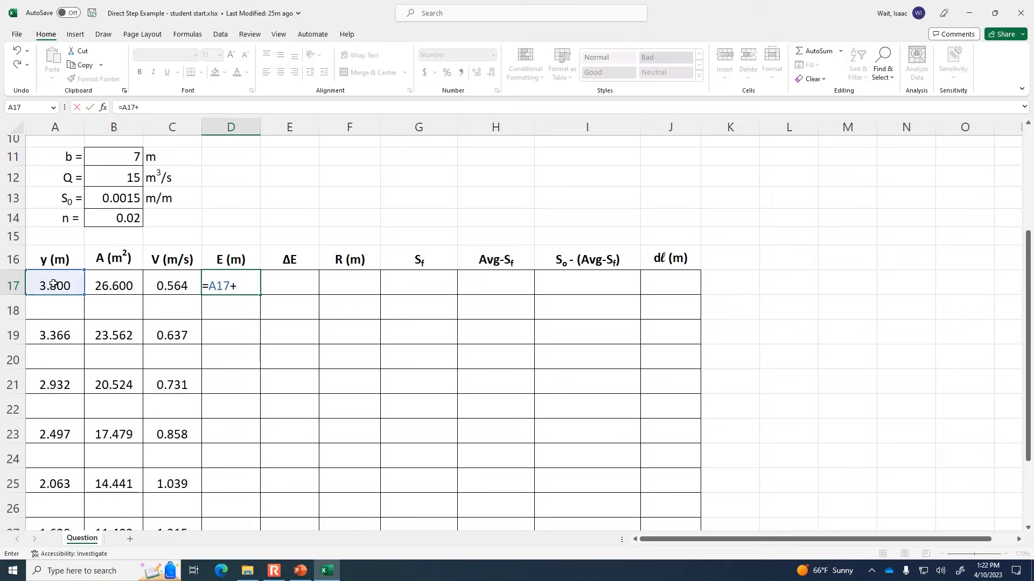
pyautogui.click(165, 284)
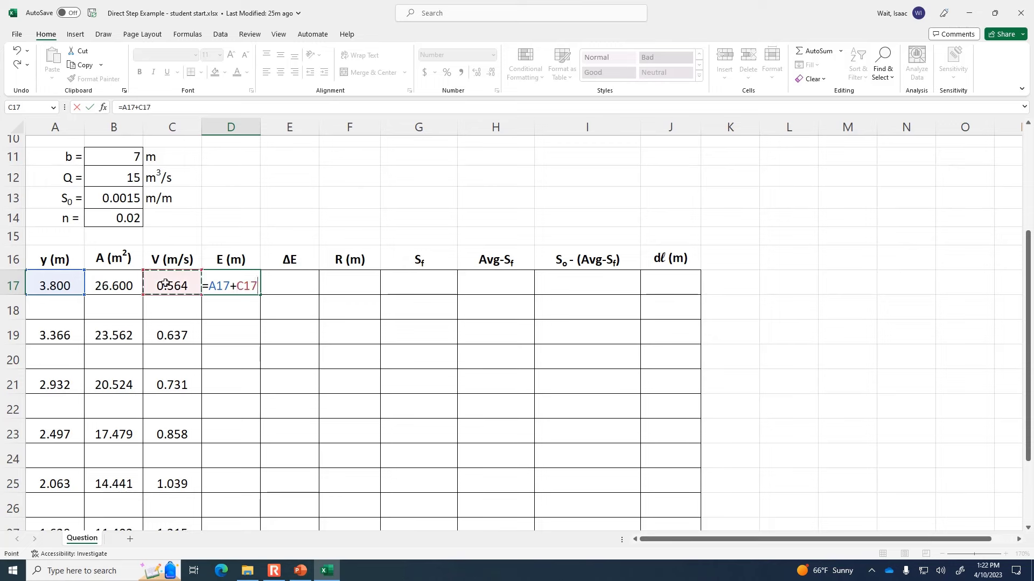
pyautogui.write('^2')
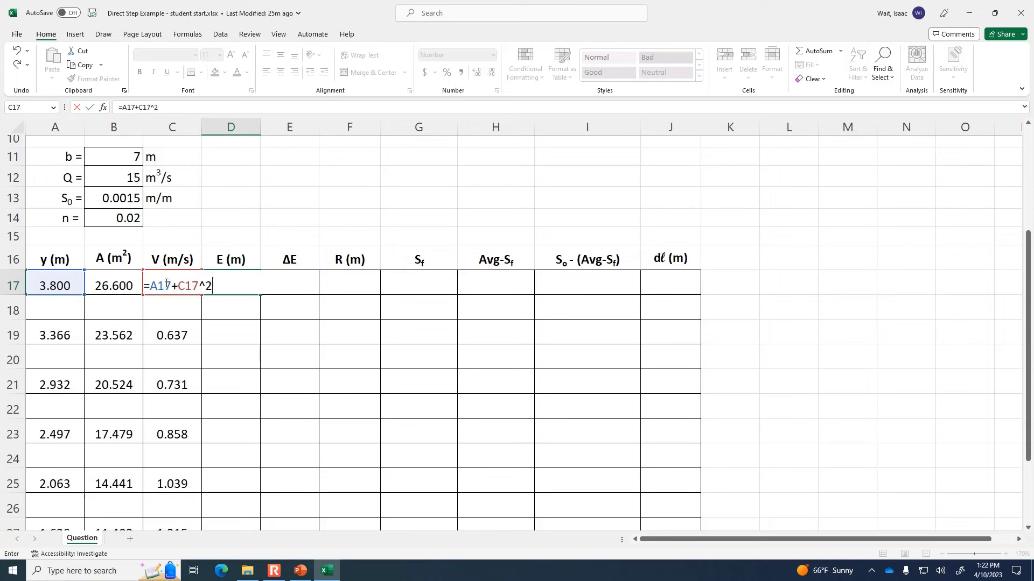
pyautogui.write('/(2')
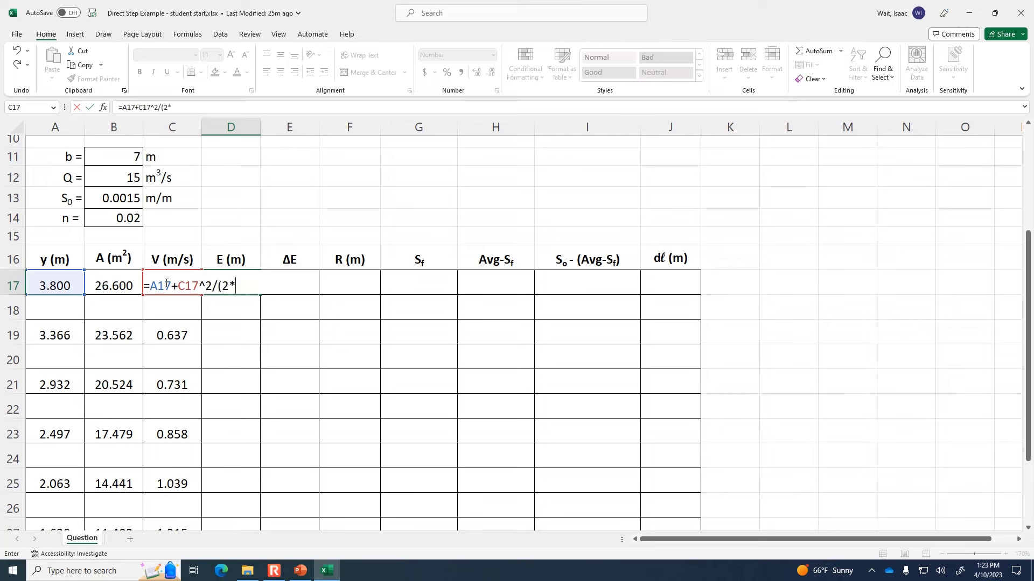
pyautogui.write('*9.81)')
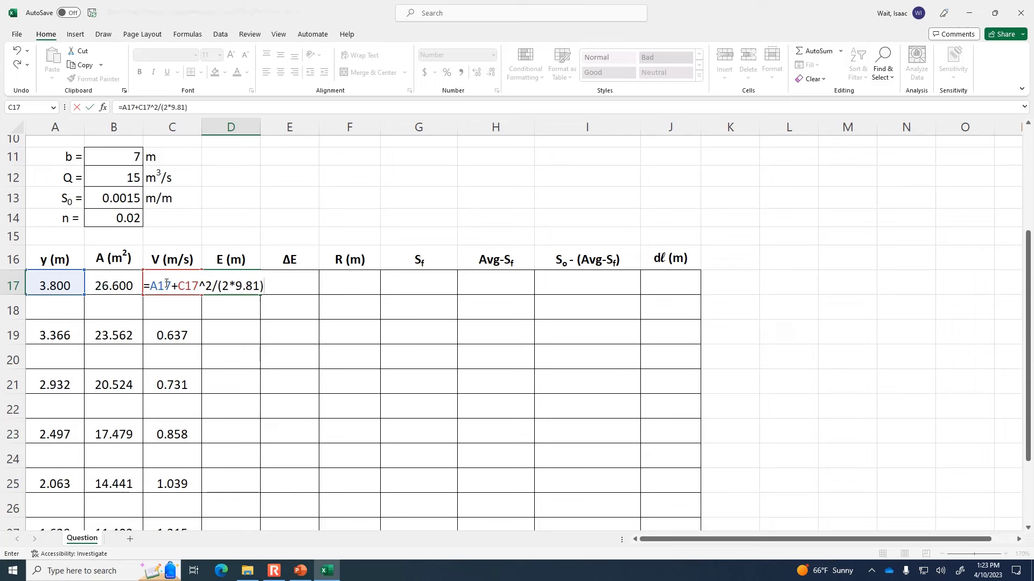
pyautogui.press('Return')
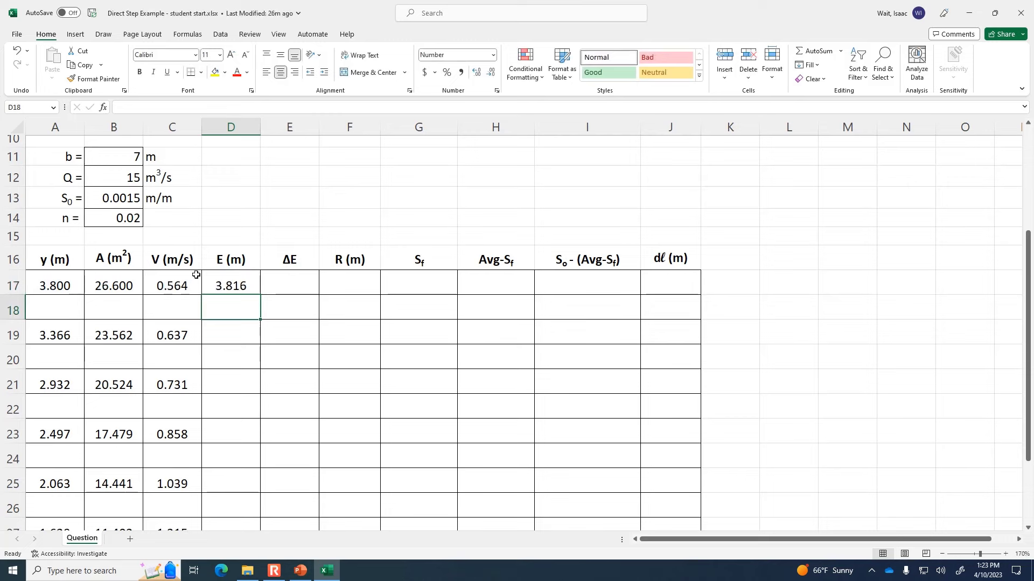
pyautogui.click(231, 279)
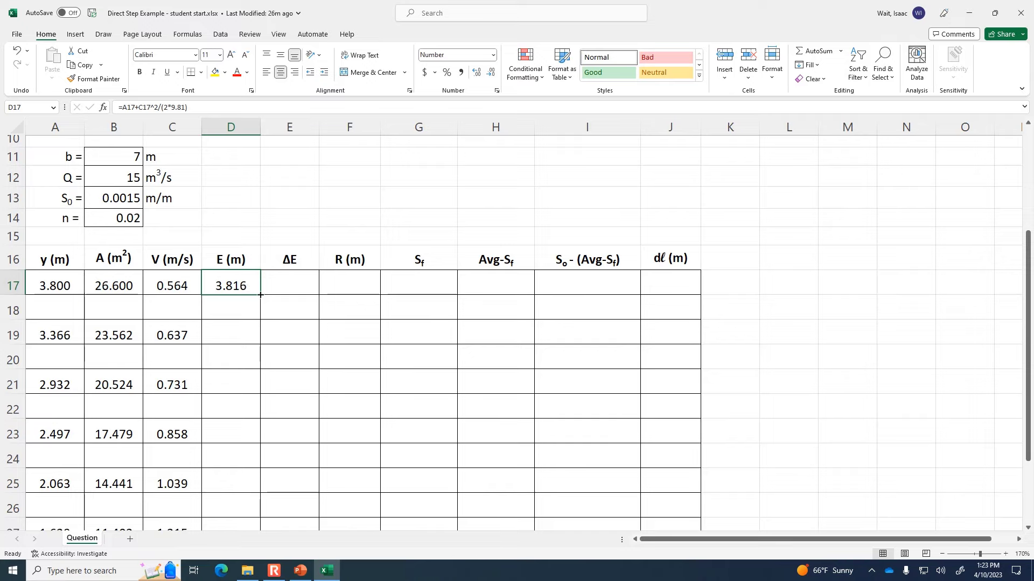
pyautogui.moveTo(261, 296); pyautogui.dragTo(239, 454)
# Step: Clear the filled specific energy formulas from the rows without a depth: D18, D20, D22, D24, D26 and D28
pyautogui.scroll(3, 239, 431)
pyautogui.click(250, 336)
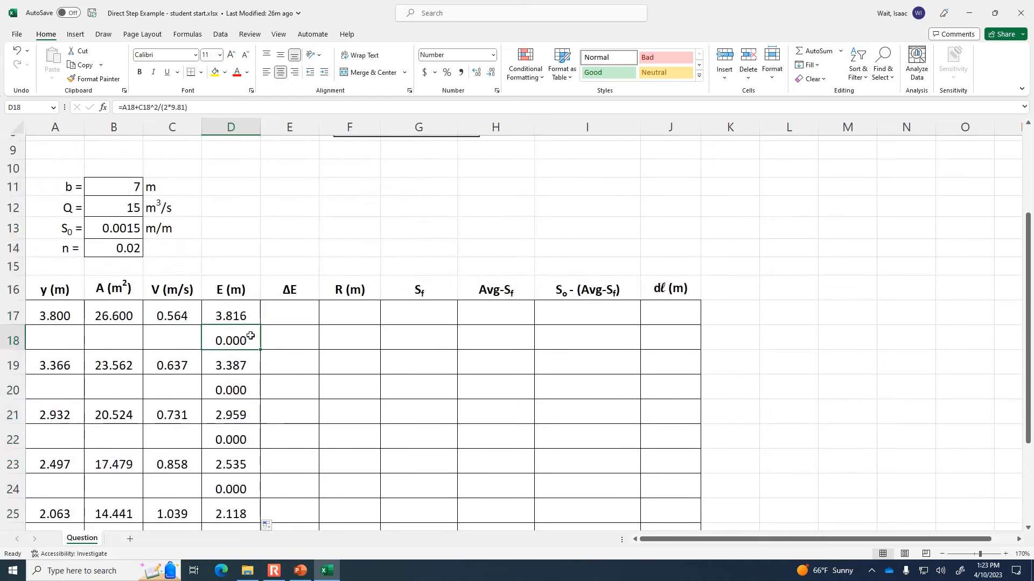
pyautogui.press('Delete')
pyautogui.click(241, 397)
pyautogui.press('Delete')
pyautogui.click(238, 435)
pyautogui.press('Delete')
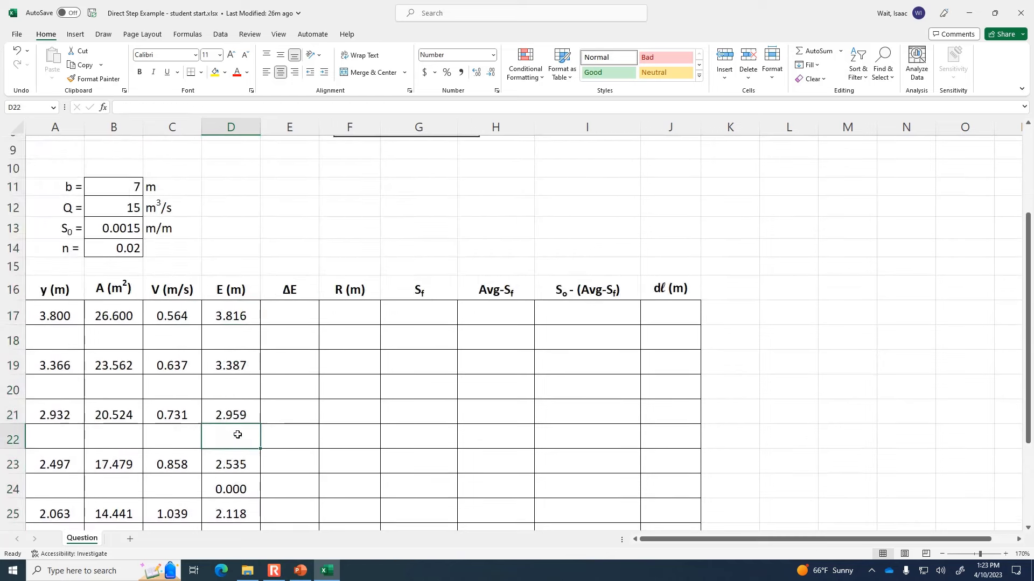
pyautogui.scroll(-1, 237, 435)
pyautogui.click(231, 431)
pyautogui.press('Delete')
pyautogui.click(221, 481)
pyautogui.press('Delete')
pyautogui.scroll(-1, 218, 484)
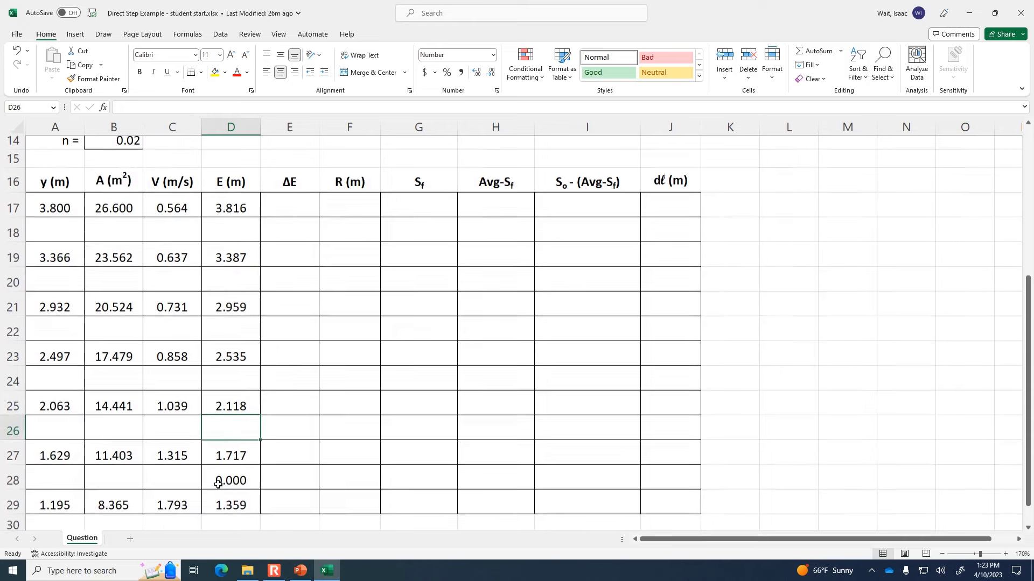
pyautogui.click(218, 485)
pyautogui.press('Delete')
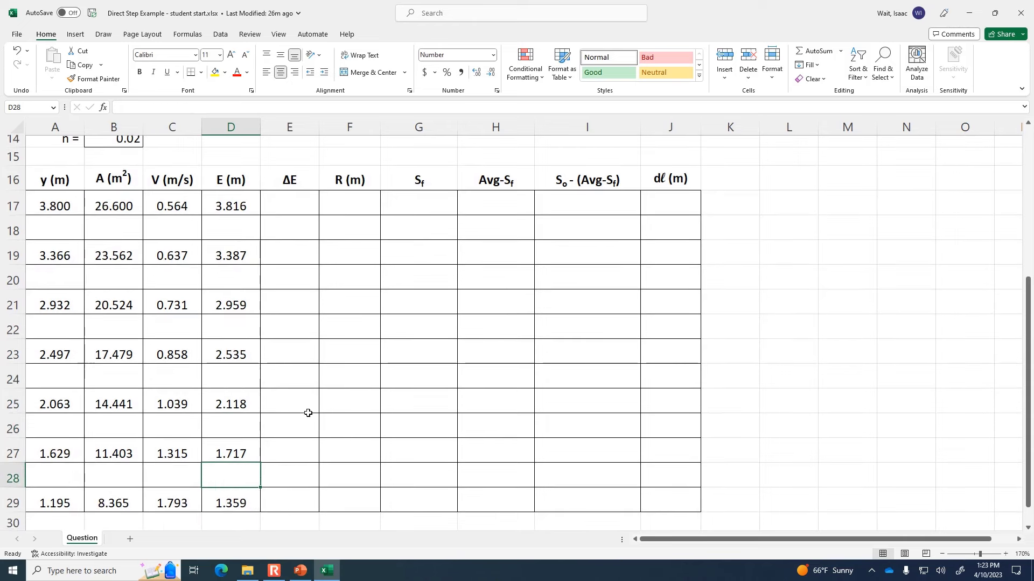
# Step: Calculate the change in specific energy between the first two depths in E18 with =D19-D17
pyautogui.click(308, 412)
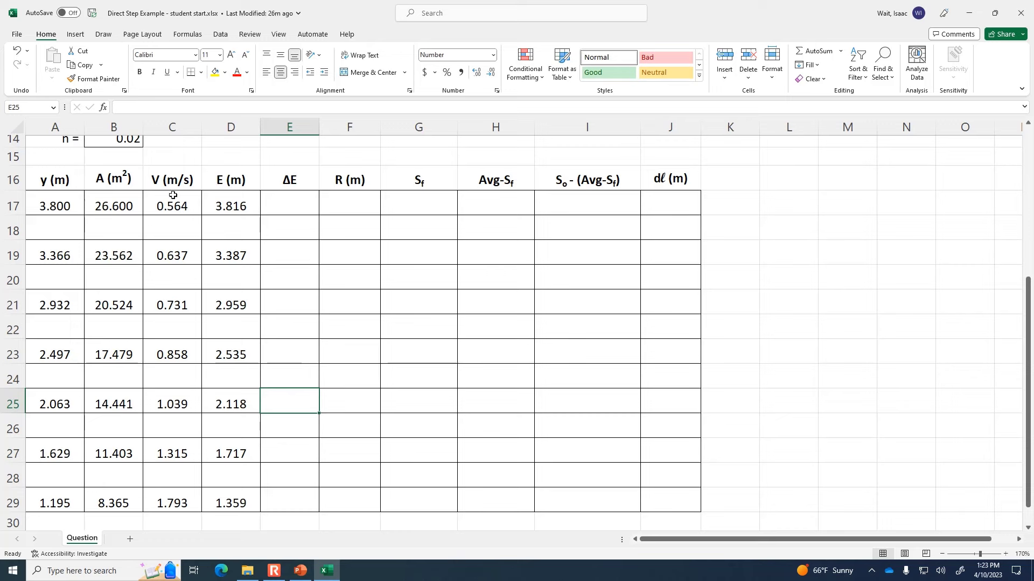
pyautogui.click(69, 202)
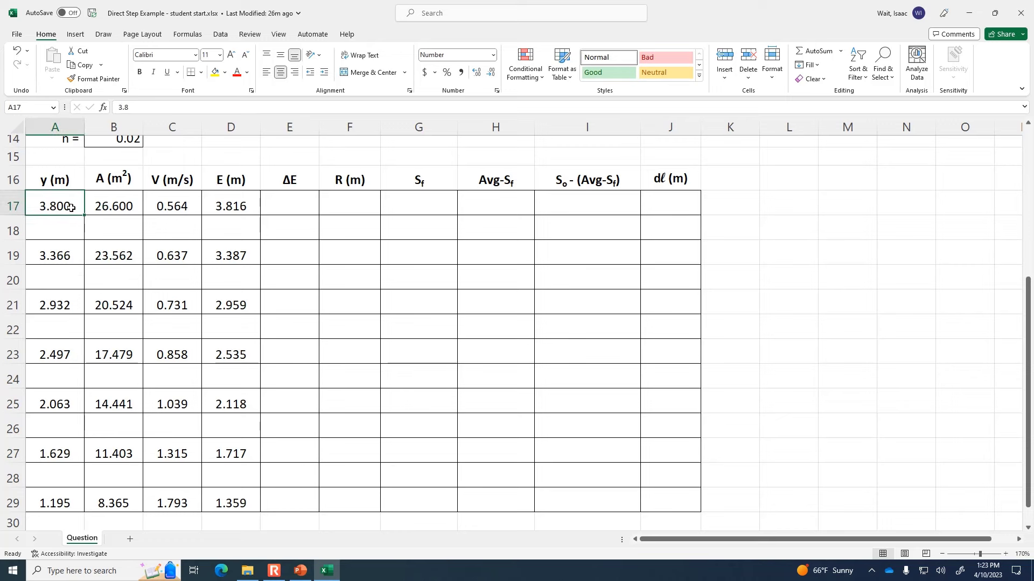
pyautogui.click(65, 254)
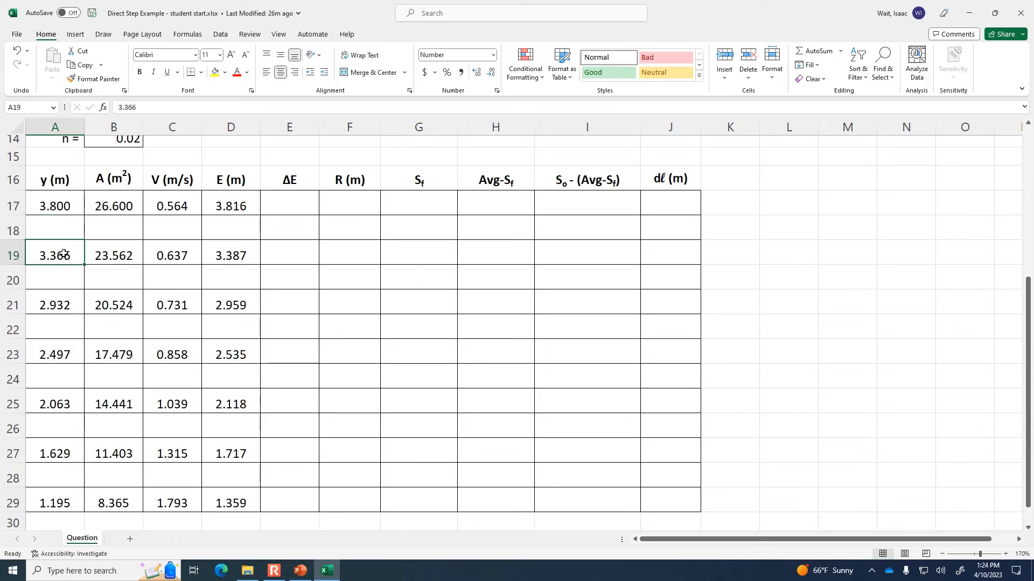
pyautogui.click(308, 231)
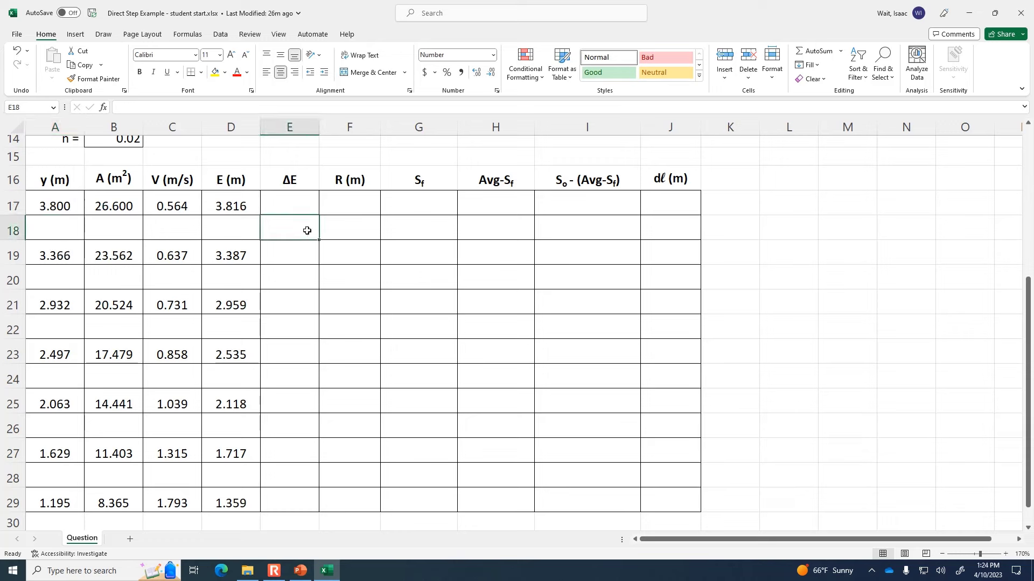
pyautogui.write('=')
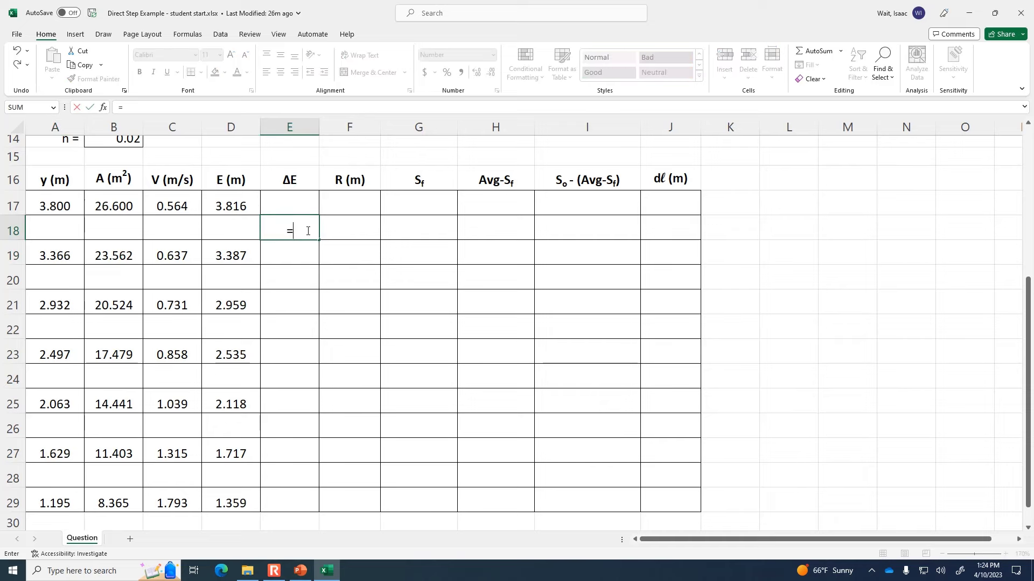
pyautogui.click(228, 258)
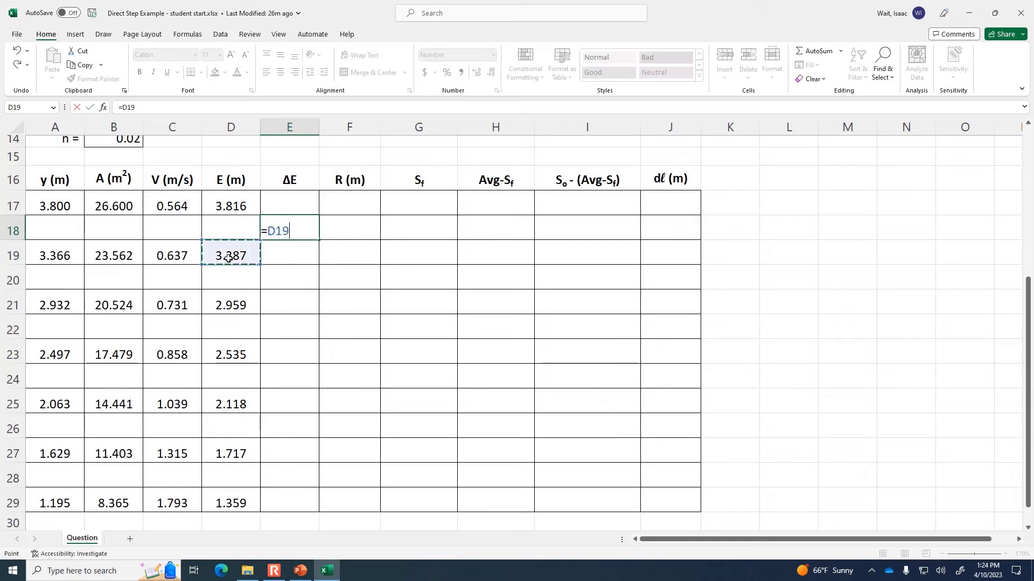
pyautogui.write('-')
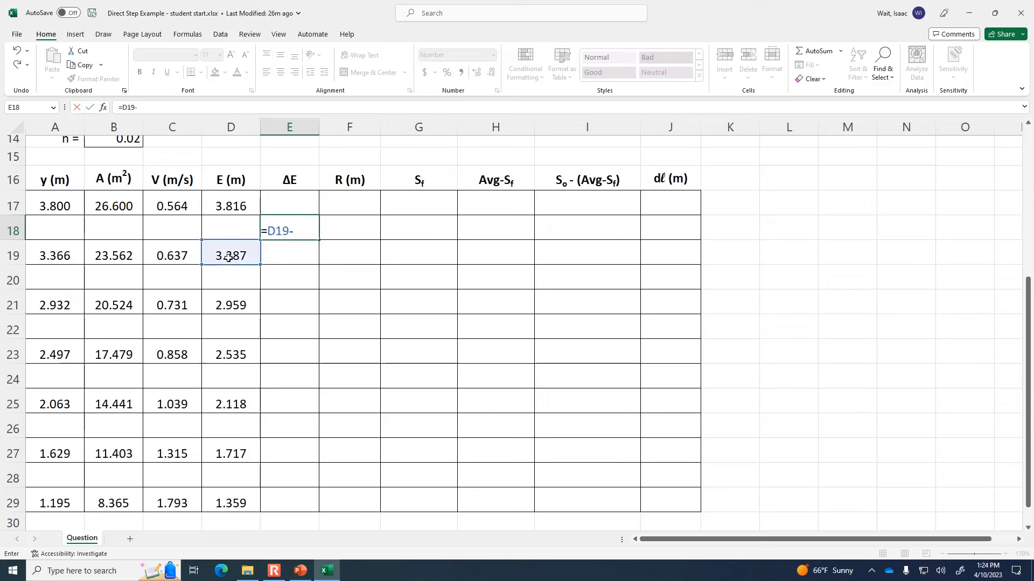
pyautogui.click(234, 205)
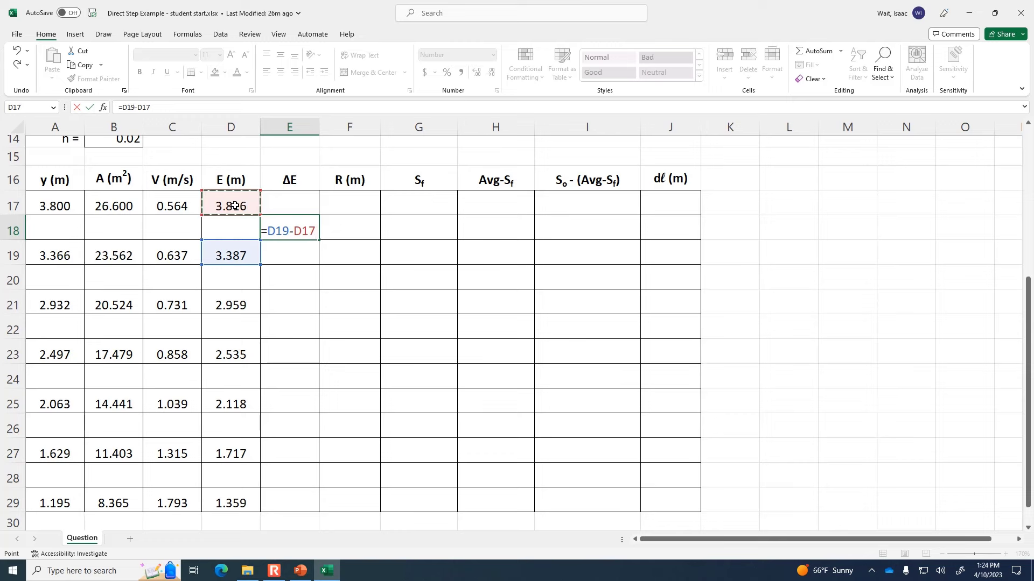
pyautogui.press('Return')
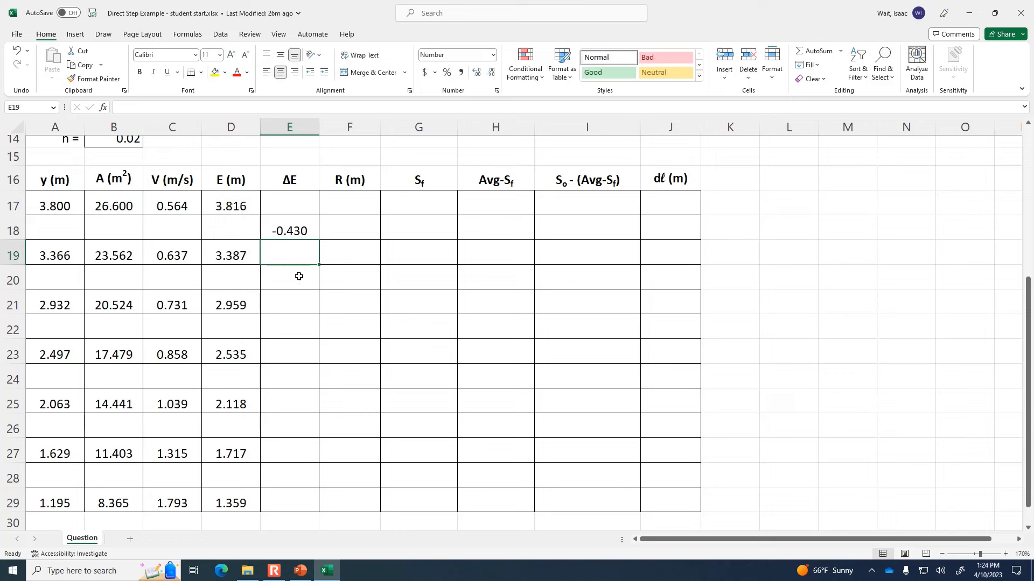
# Step: Copy the ΔE formula from E18 into E20, E22, E24, E26 and E28
pyautogui.click(299, 228)
pyautogui.hotkey('ctrl', 'c')
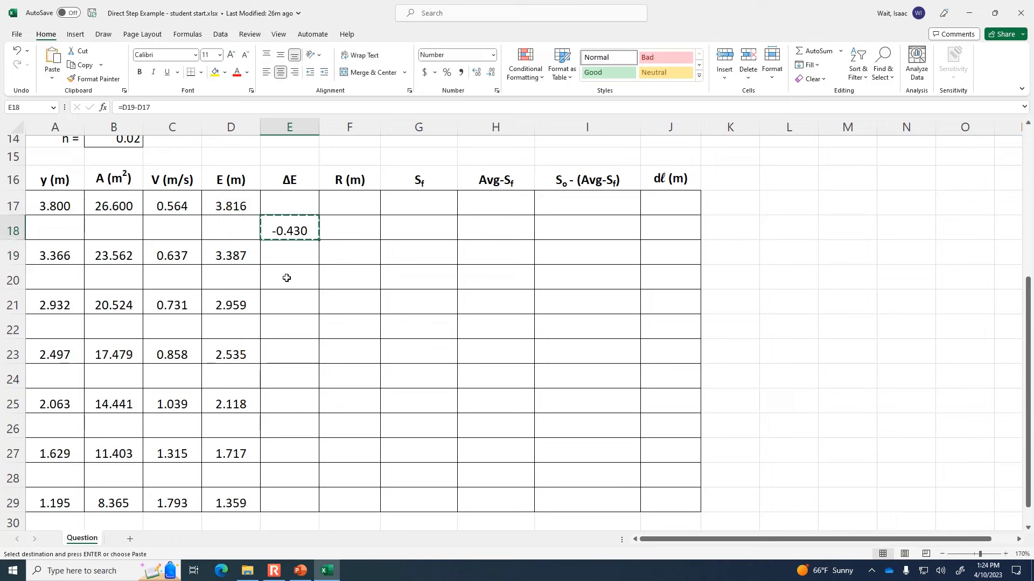
pyautogui.click(287, 278)
pyautogui.hotkey('ctrl', 'v')
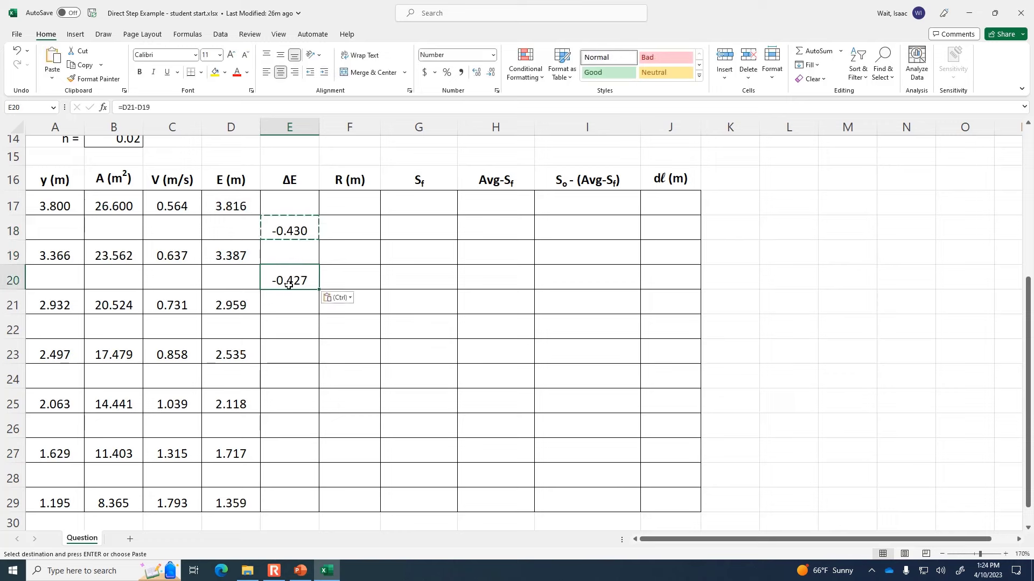
pyautogui.click(292, 326)
pyautogui.hotkey('ctrl', 'v')
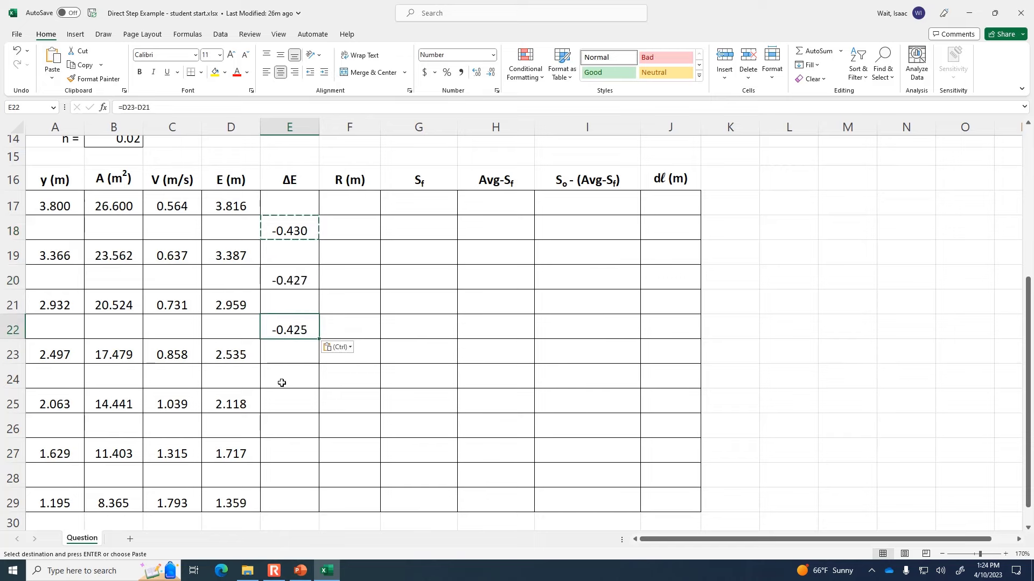
pyautogui.click(280, 381)
pyautogui.hotkey('ctrl', 'v')
pyautogui.click(277, 422)
pyautogui.hotkey('ctrl', 'v')
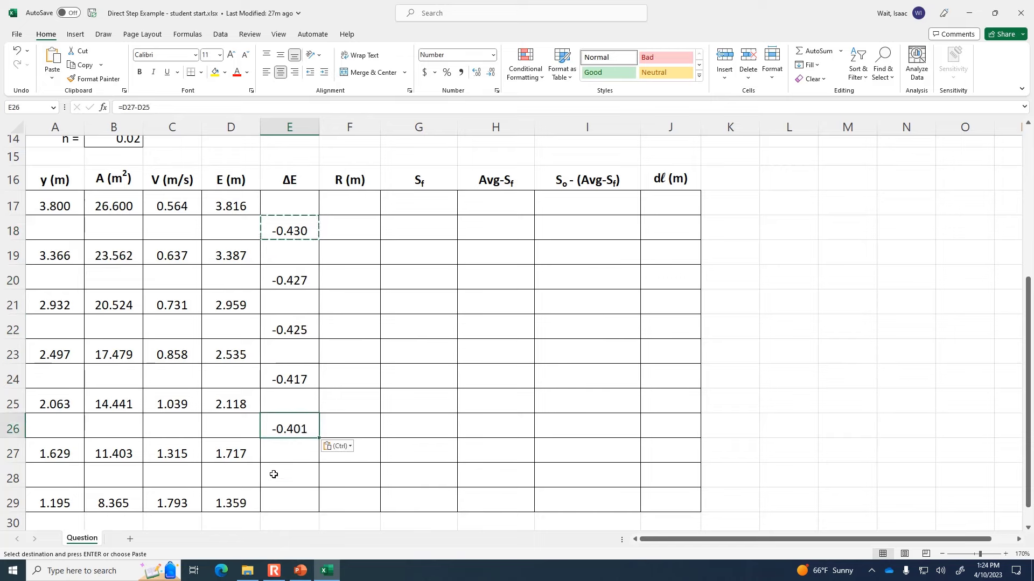
pyautogui.click(274, 474)
pyautogui.hotkey('ctrl', 'v')
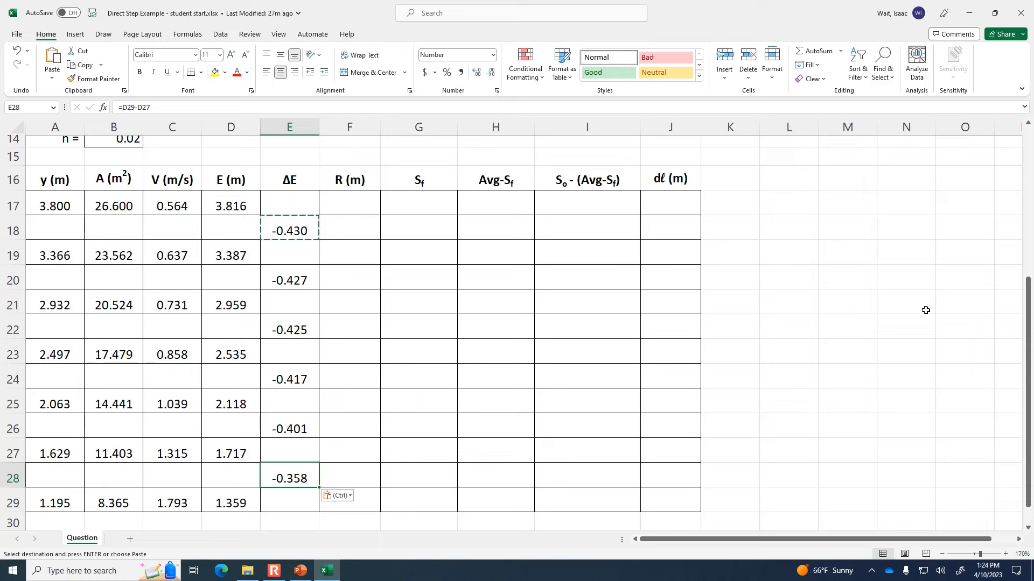
# Step: Calculate hydraulic radius in F17 with =B17/($B$11+2*A17), keeping the channel width reference absolute
pyautogui.doubleClick(351, 203)
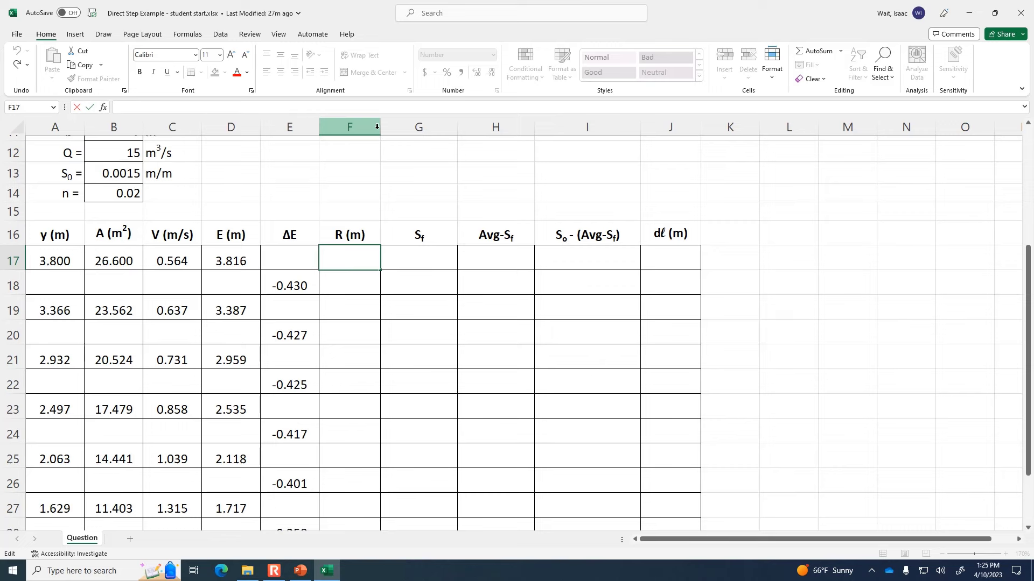
pyautogui.write('=')
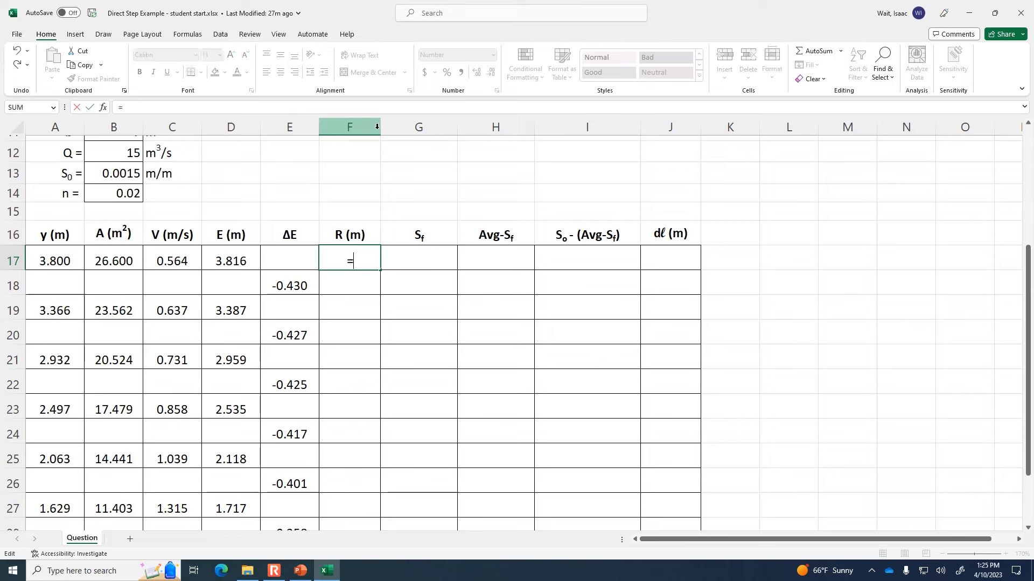
pyautogui.click(103, 260)
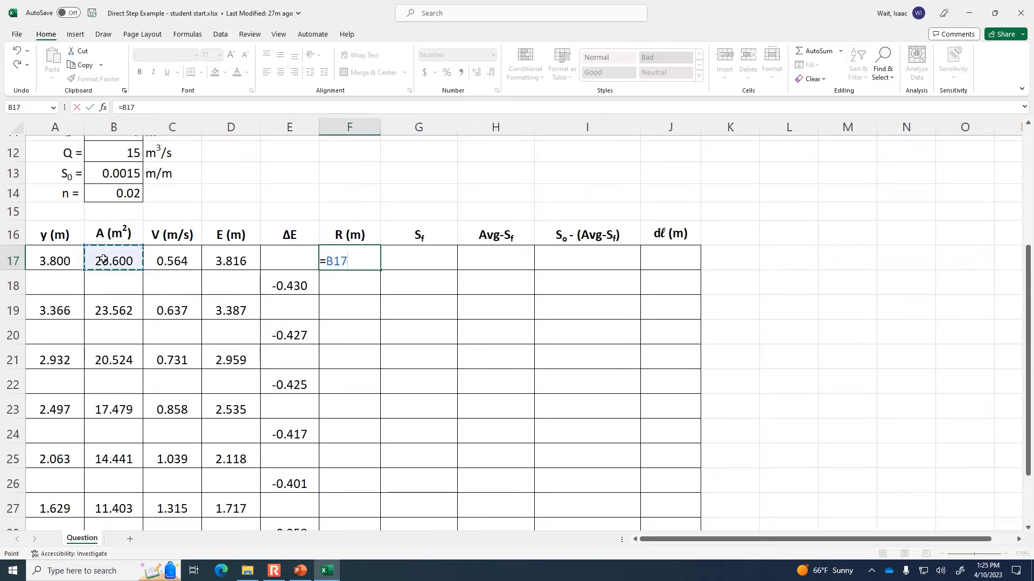
pyautogui.write('/(')
pyautogui.scroll(1, 113, 224)
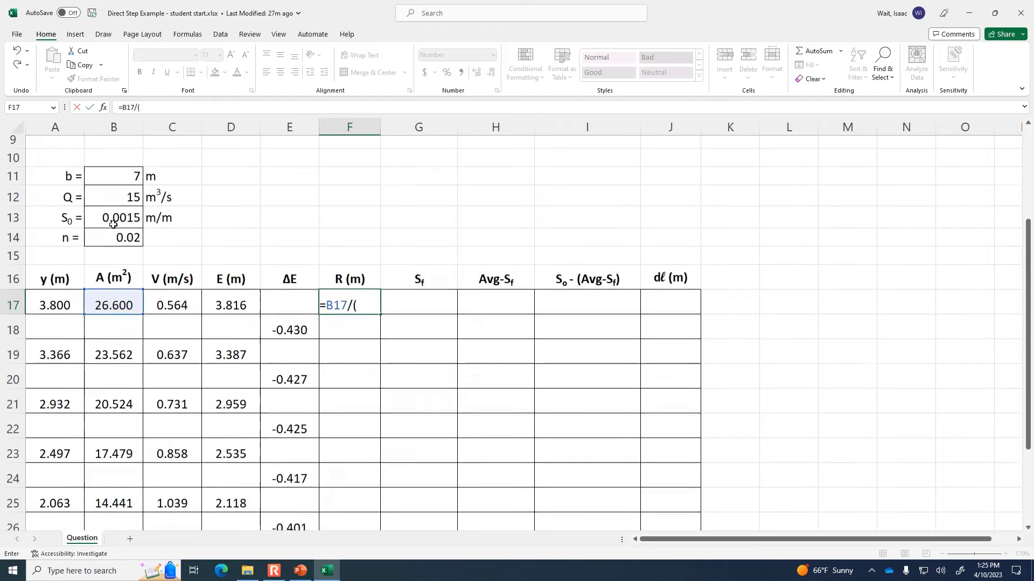
pyautogui.scroll(1, 113, 224)
pyautogui.click(135, 183)
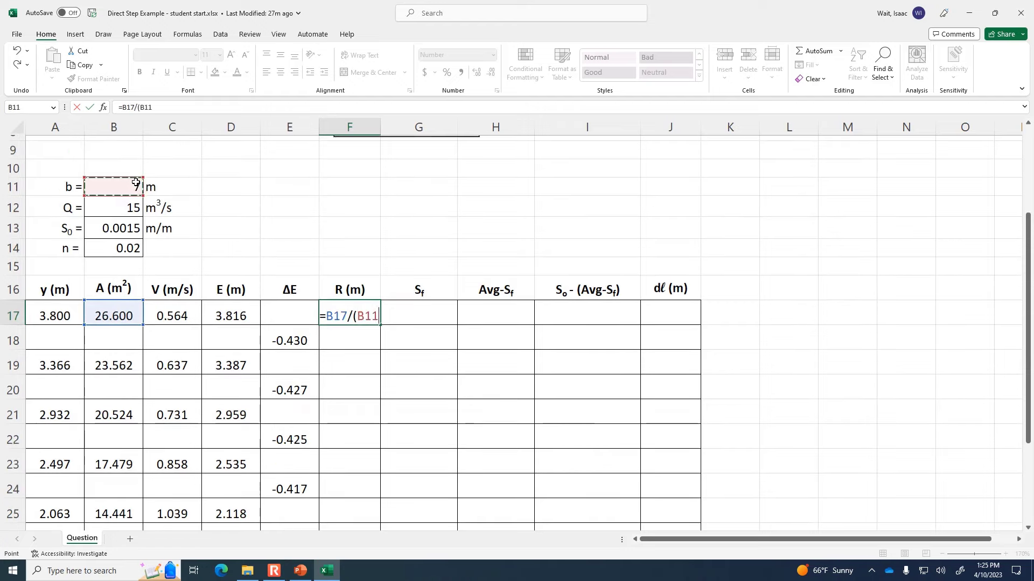
pyautogui.press('F4')
pyautogui.write('+2*')
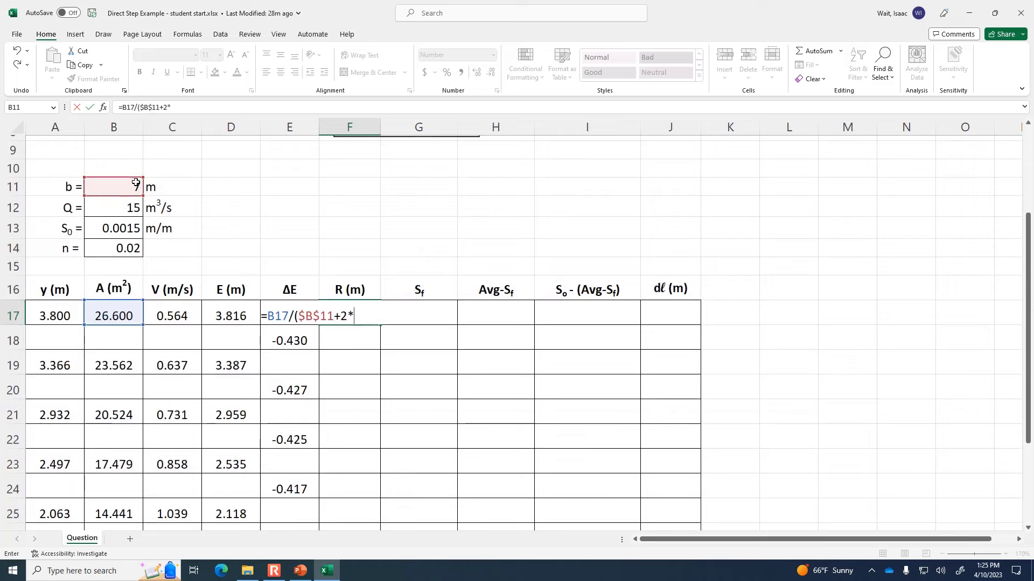
pyautogui.click(58, 317)
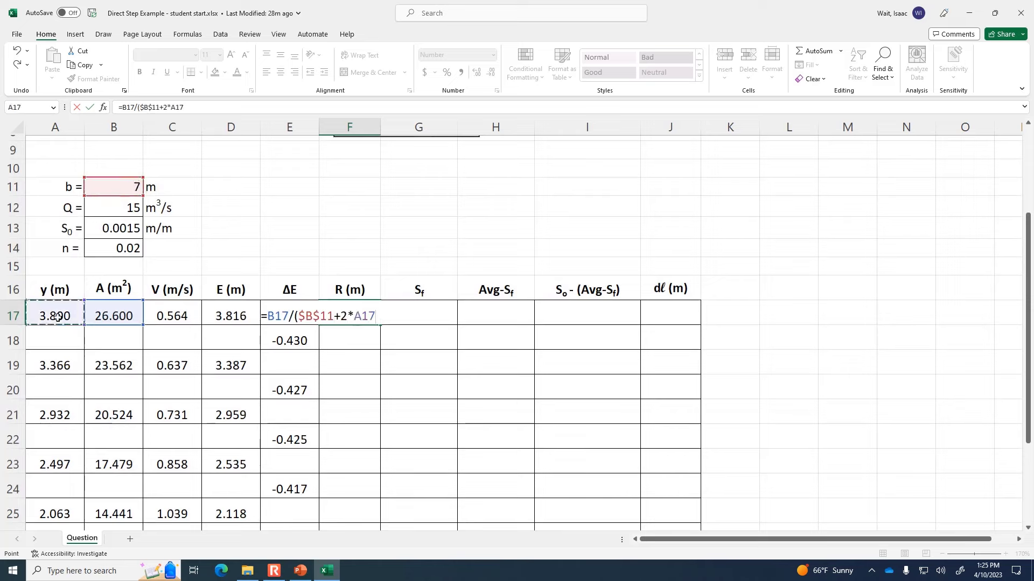
pyautogui.write(')')
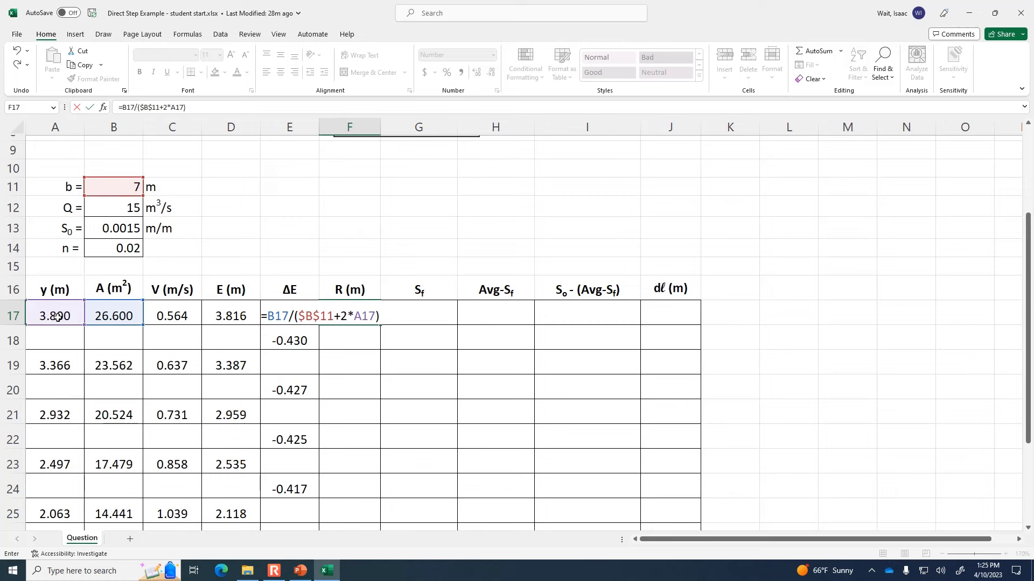
pyautogui.press('Return')
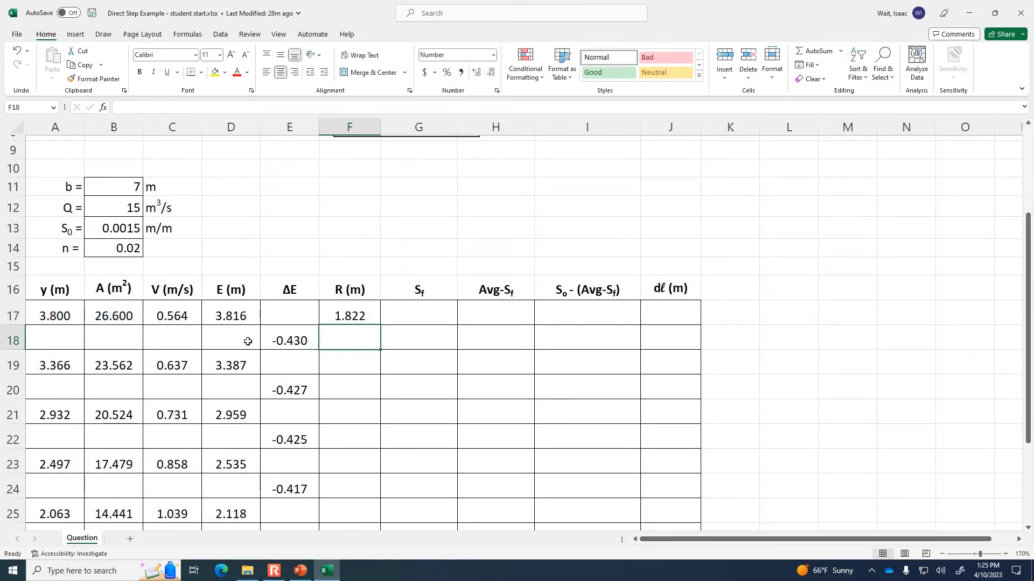
# Step: Check the hydraulic radius formula in F17, fill it down the R (m) column through row 29, and clear F30 below the table
pyautogui.click(371, 322)
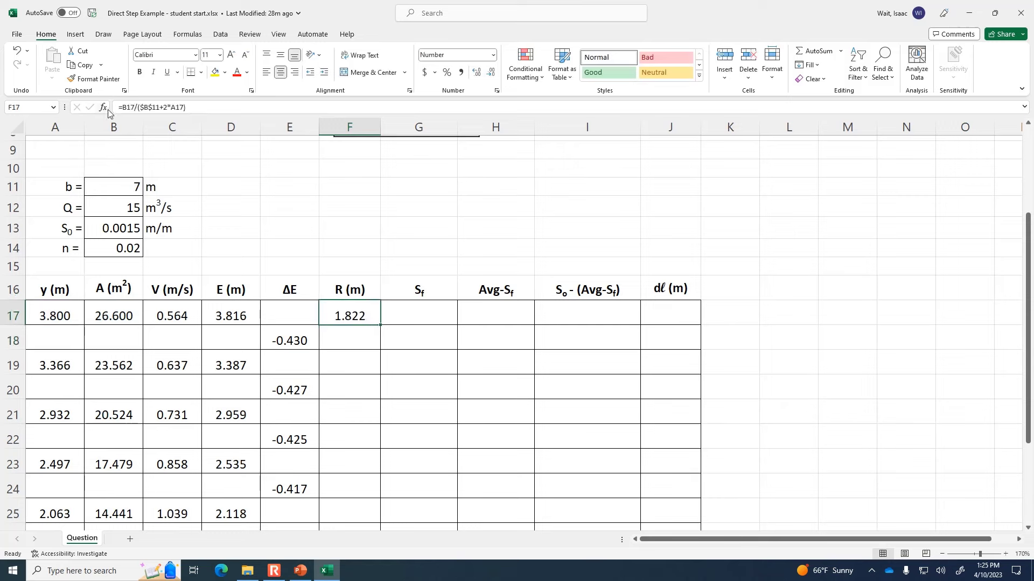
pyautogui.click(227, 108)
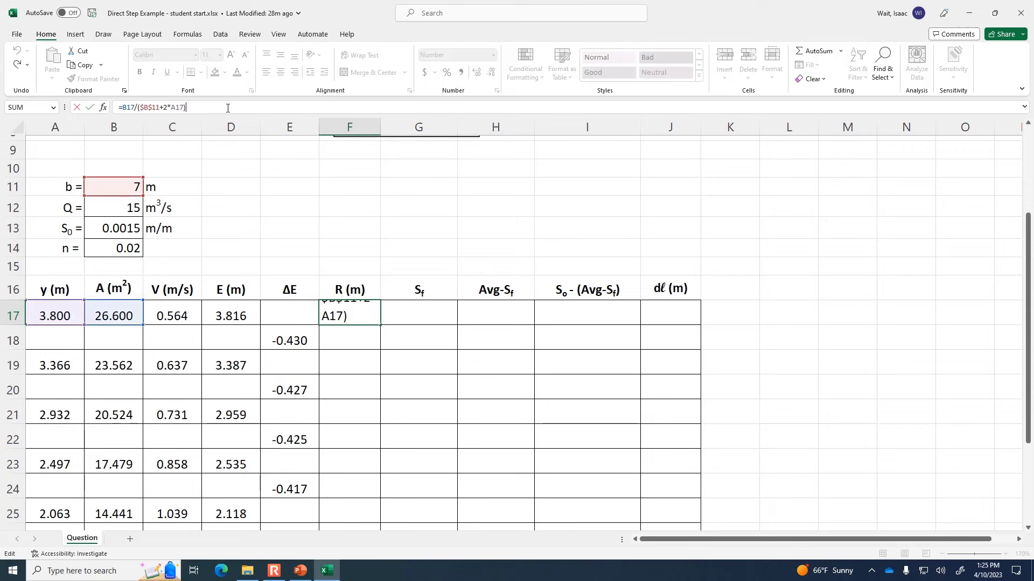
pyautogui.click(350, 315)
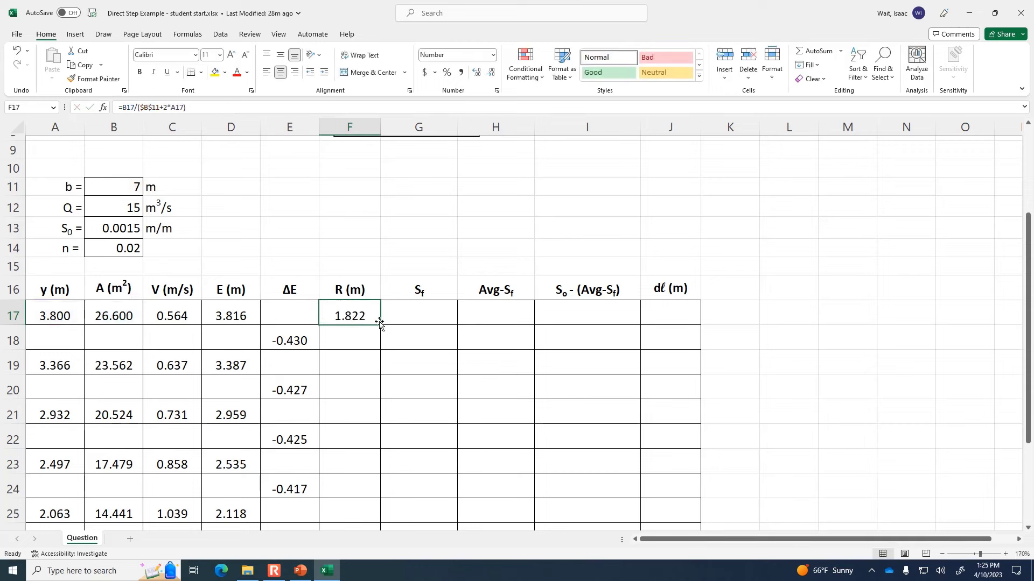
pyautogui.moveTo(381, 325)
pyautogui.mouseDown()
pyautogui.moveTo(383, 531)
pyautogui.moveTo(389, 481)
pyautogui.moveTo(357, 503)
pyautogui.mouseUp()
pyautogui.press('Delete')
pyautogui.scroll(4, 376, 473)
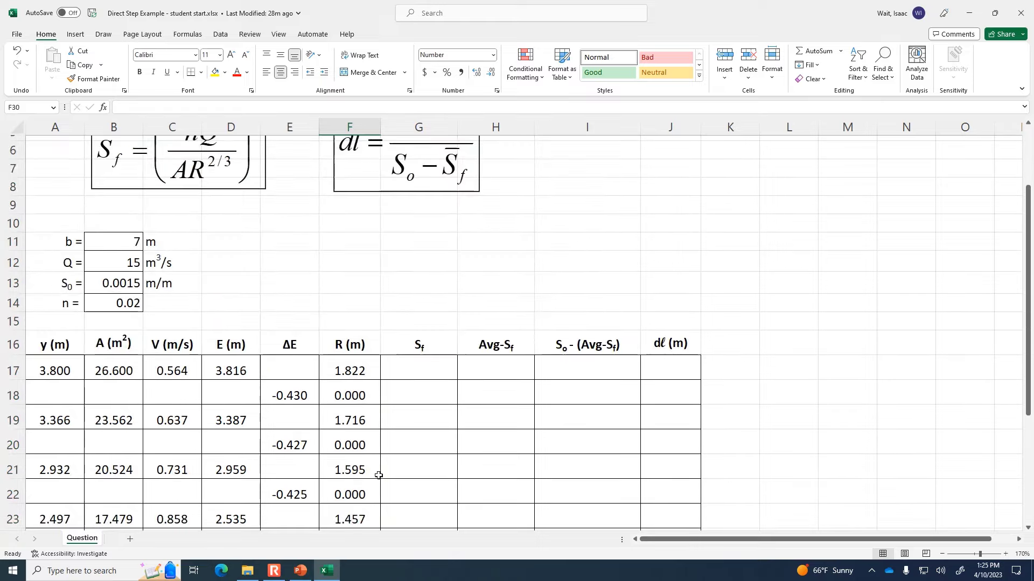
# Step: Clear the hydraulic radius formulas from the rows without a depth: F18, F20, F22, F24, F26 and F28
pyautogui.click(353, 397)
pyautogui.press('Delete')
pyautogui.click(356, 445)
pyautogui.press('Delete')
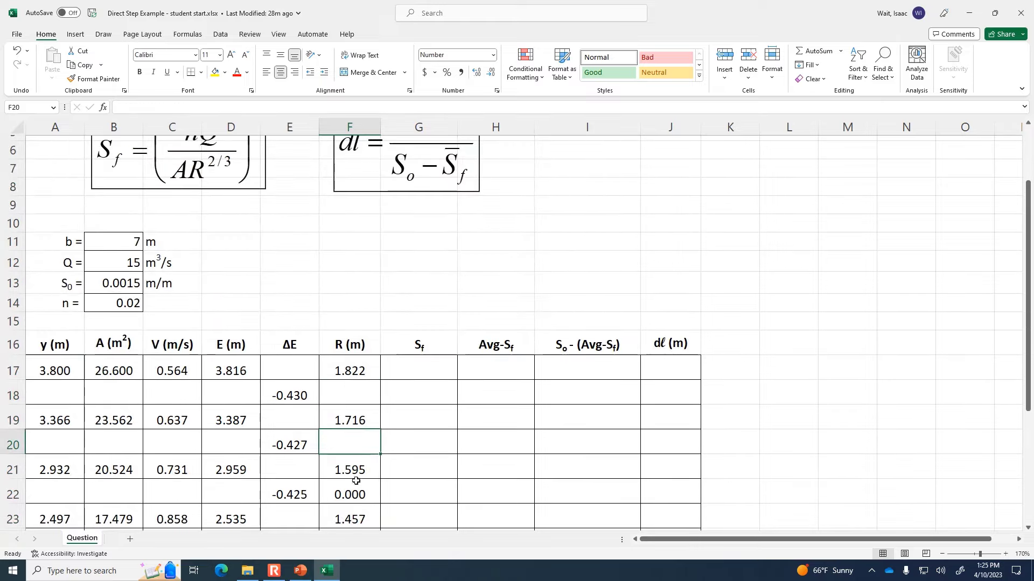
pyautogui.click(355, 495)
pyautogui.press('Delete')
pyautogui.scroll(-2, 355, 494)
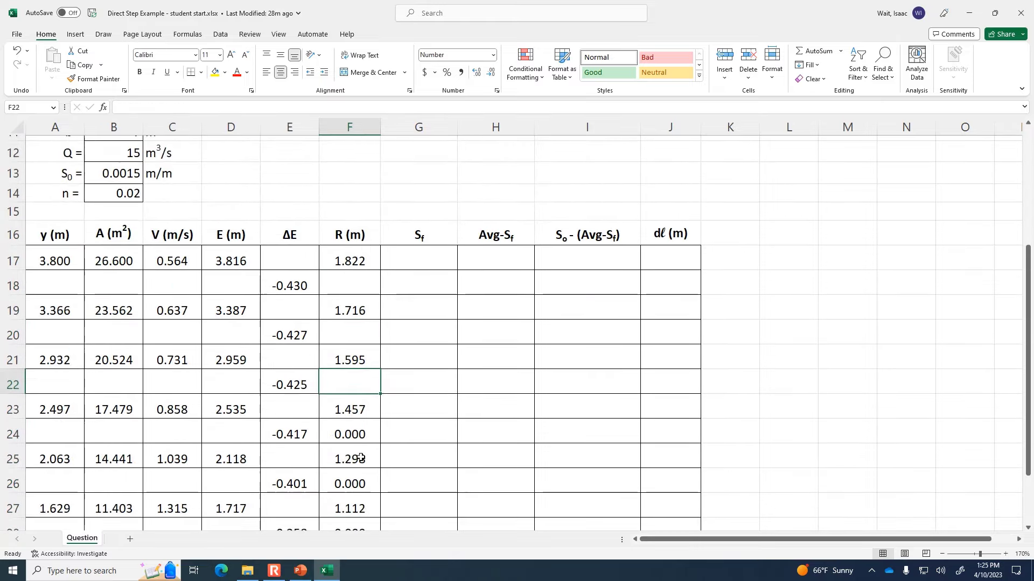
pyautogui.click(363, 429)
pyautogui.press('Delete')
pyautogui.click(356, 481)
pyautogui.press('Delete')
pyautogui.scroll(-1, 357, 485)
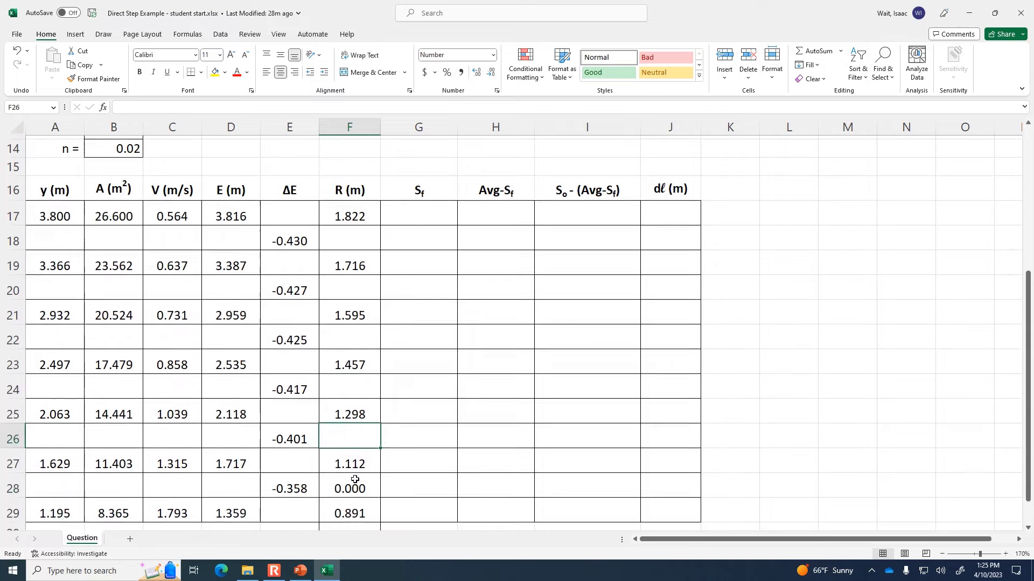
pyautogui.click(354, 478)
pyautogui.press('Delete')
pyautogui.scroll(2, 411, 385)
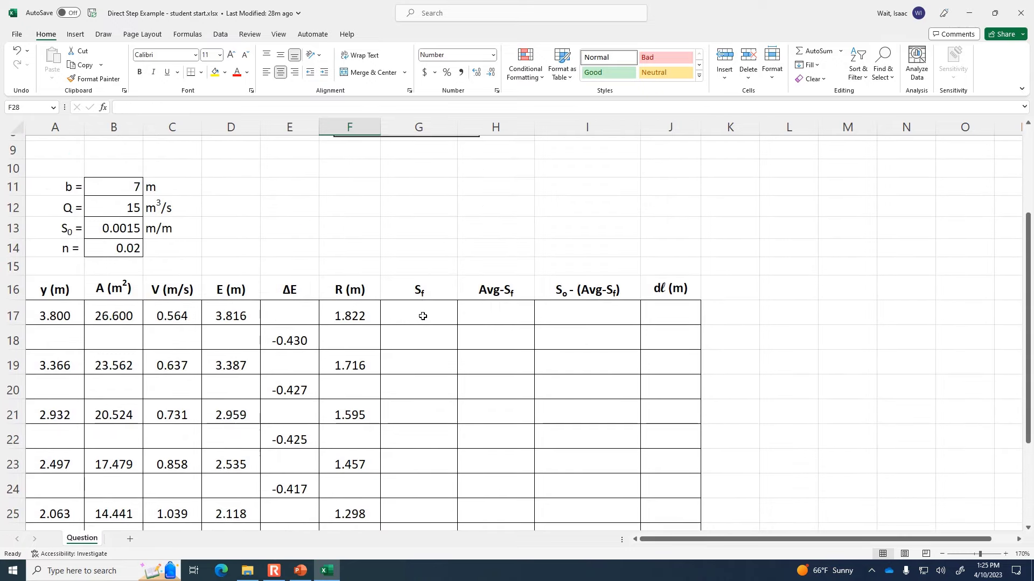
# Step: Move the Sf equation image to rows 10–14 above the R and Sf columns, and the dl equation image over columns A to C
pyautogui.click(423, 316)
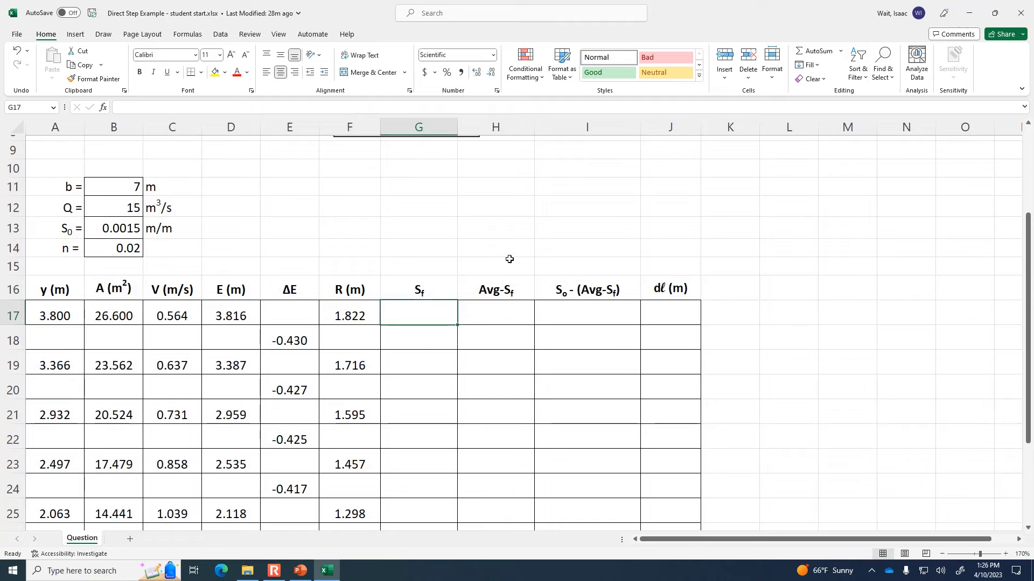
pyautogui.scroll(1, 510, 259)
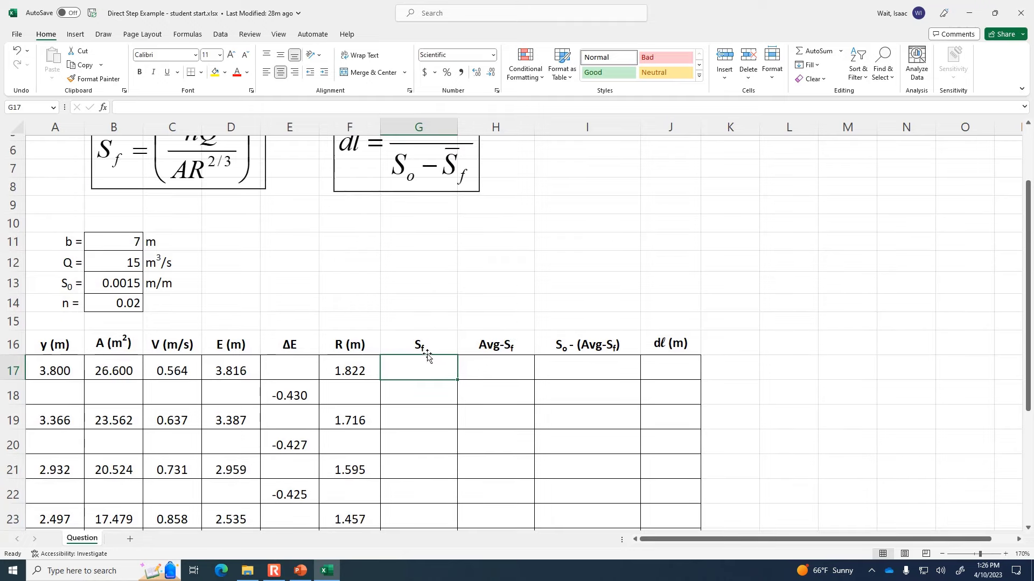
pyautogui.click(429, 343)
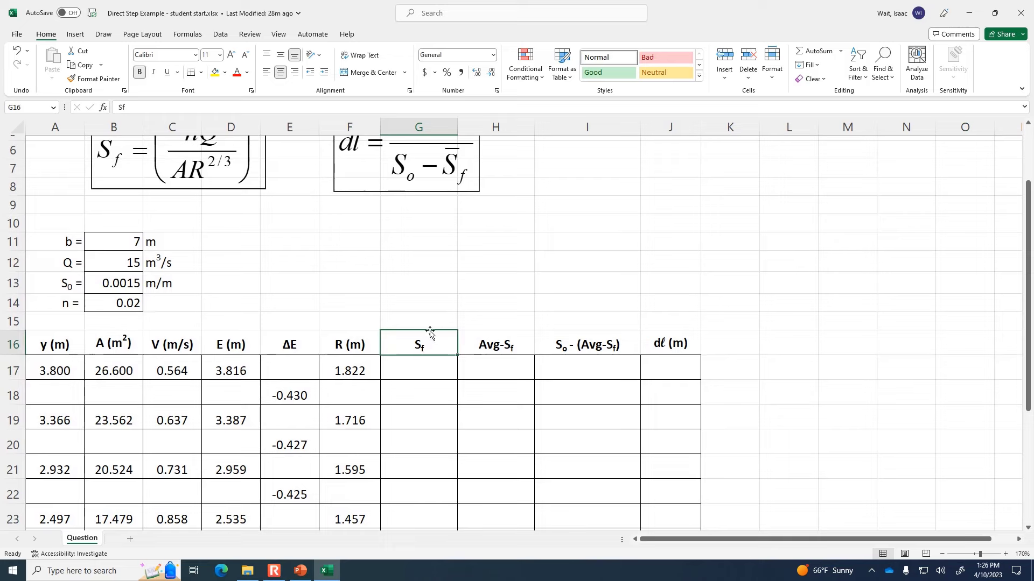
pyautogui.moveTo(237, 175); pyautogui.dragTo(478, 299)
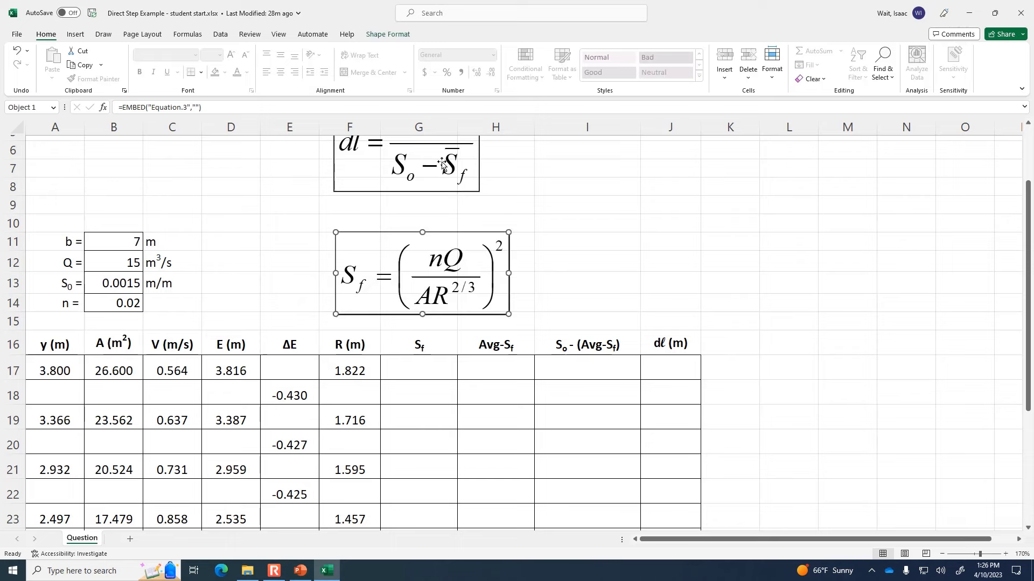
pyautogui.moveTo(441, 161); pyautogui.dragTo(124, 166)
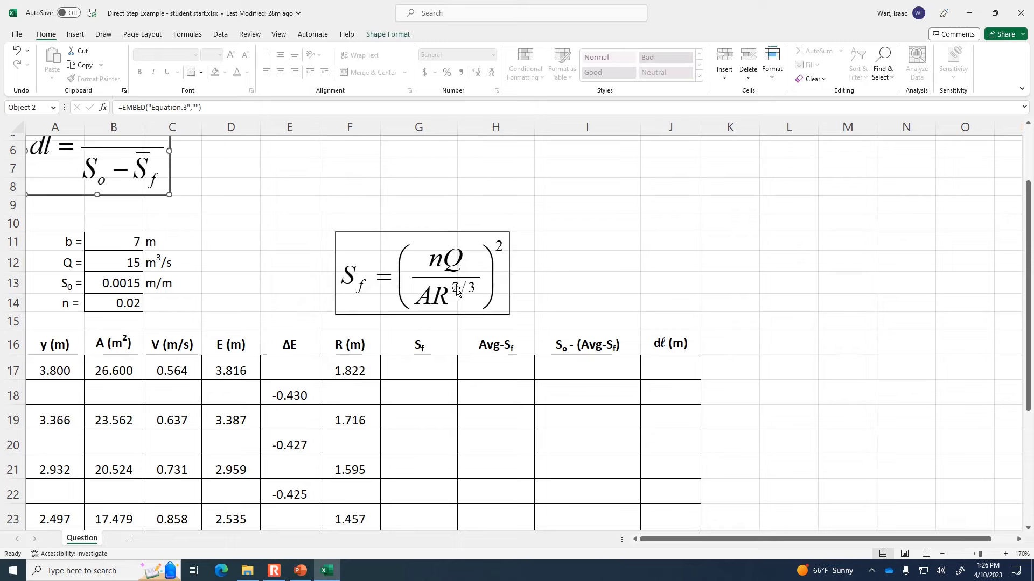
pyautogui.moveTo(451, 283)
pyautogui.mouseDown()
pyautogui.moveTo(457, 265)
pyautogui.moveTo(452, 280)
pyautogui.mouseUp()
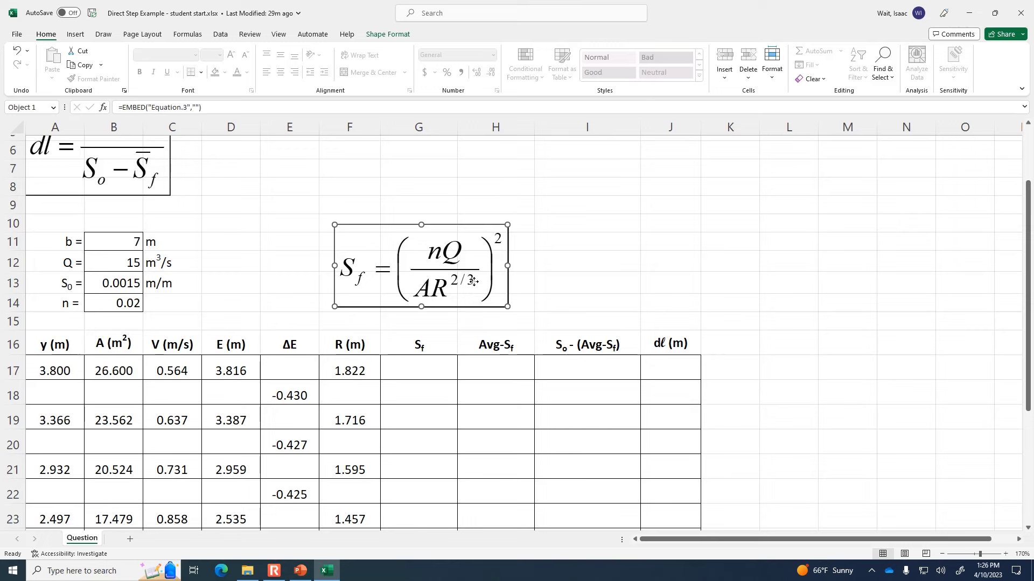
pyautogui.moveTo(473, 281); pyautogui.dragTo(482, 260)
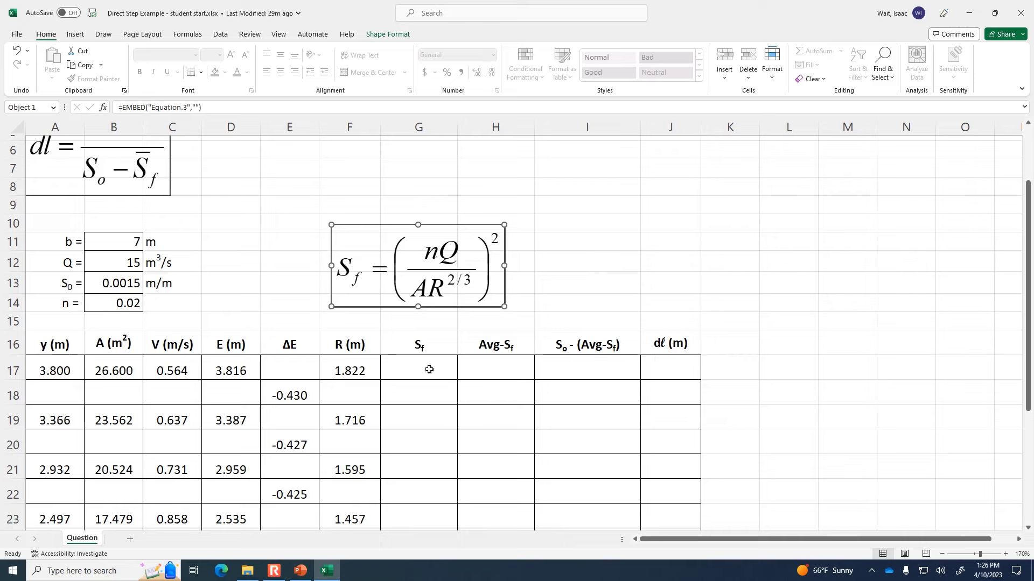
# Step: Calculate friction slope in G17 with =($B$14*$B$12/(B17*F17^0.666667))^2, keeping the n and Q references absolute
pyautogui.click(430, 363)
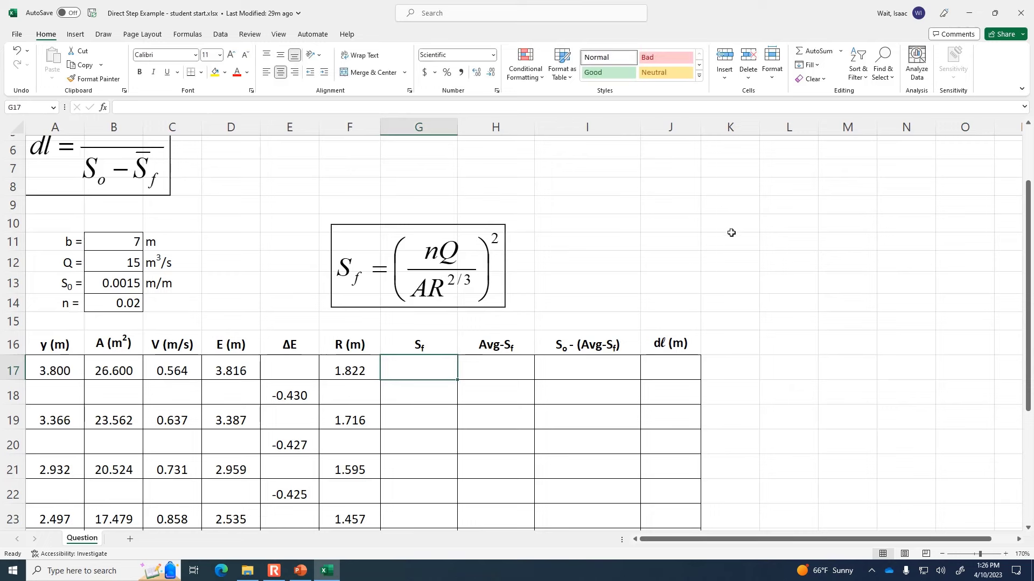
pyautogui.write('=(')
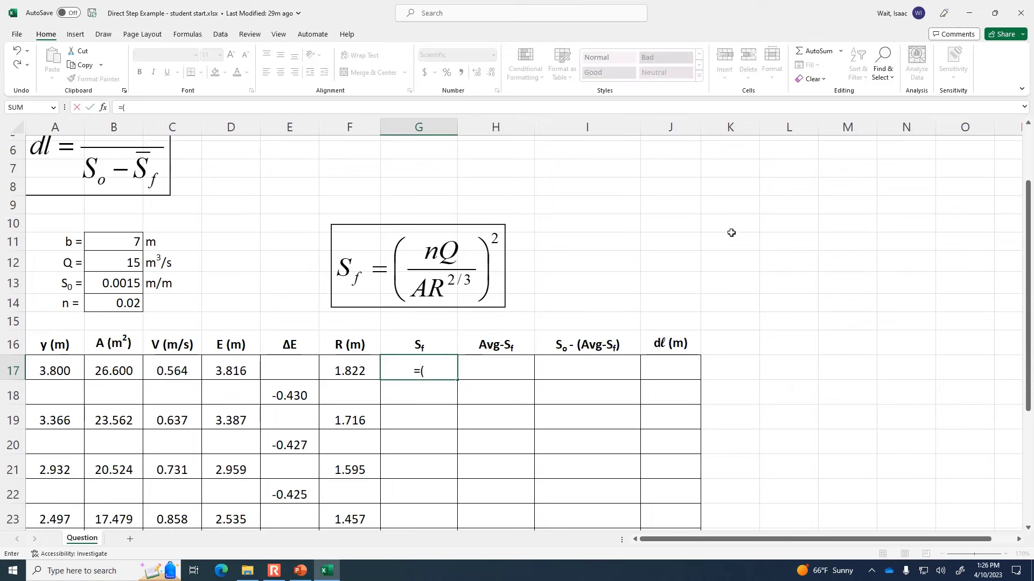
pyautogui.click(109, 307)
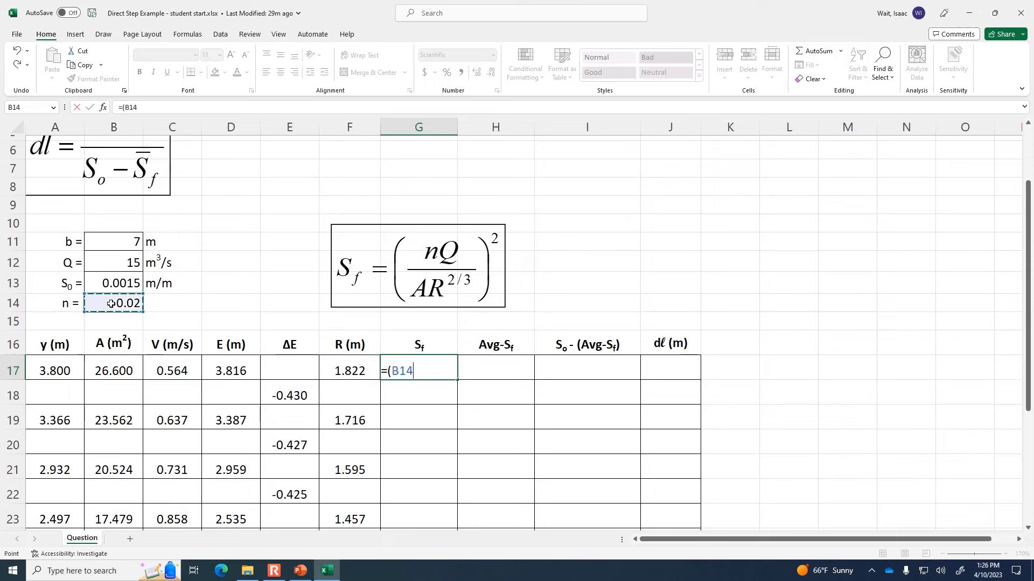
pyautogui.press('F4')
pyautogui.write('*')
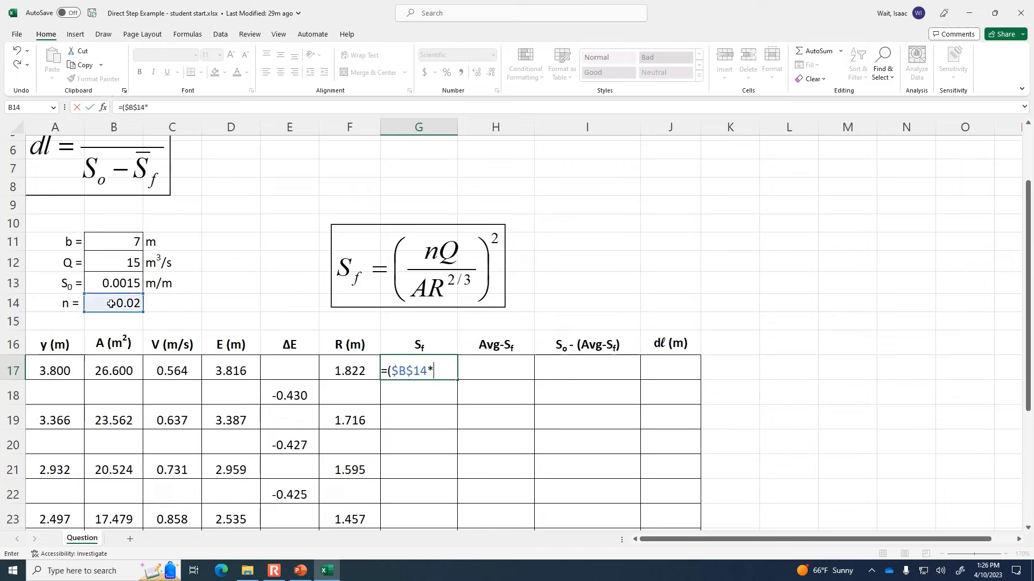
pyautogui.click(117, 262)
pyautogui.press('F4')
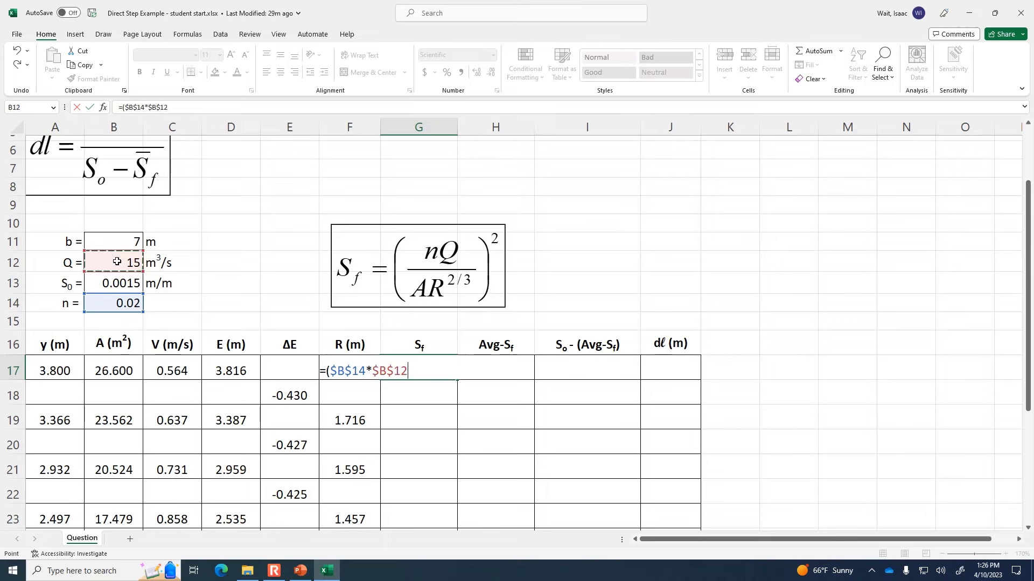
pyautogui.write('/(')
pyautogui.click(106, 373)
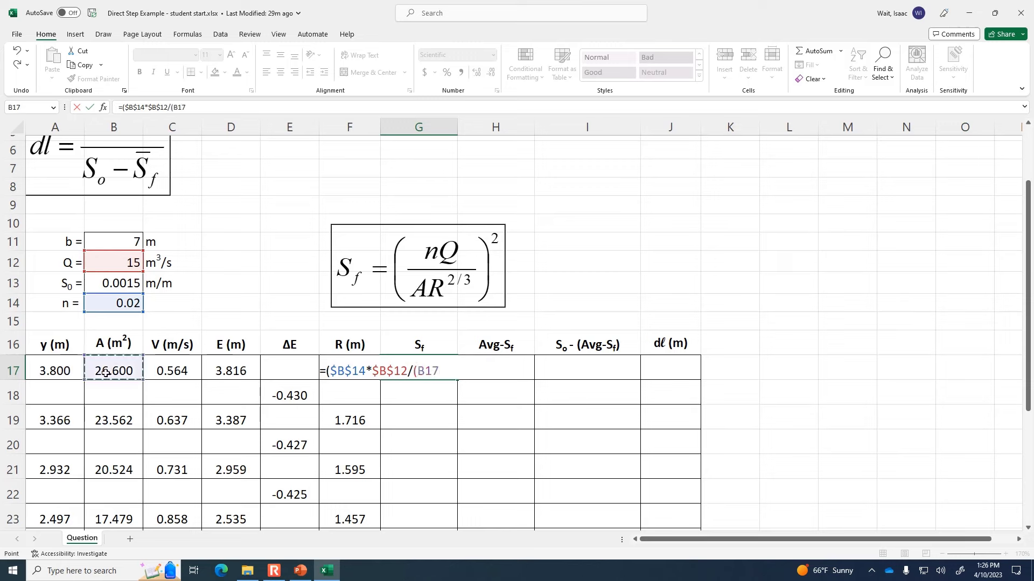
pyautogui.write('*')
pyautogui.write('f17')
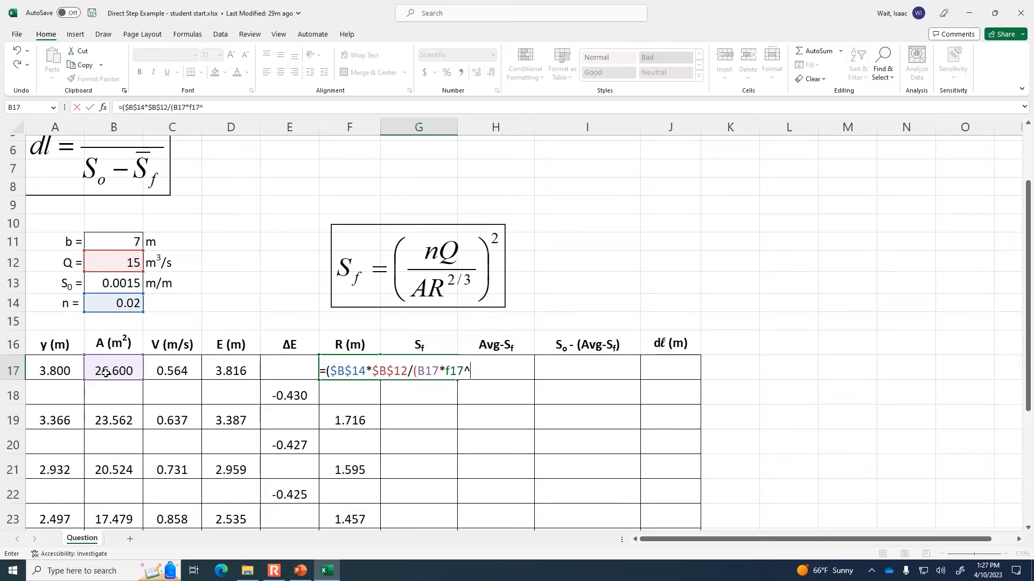
pyautogui.write('^.666667)')
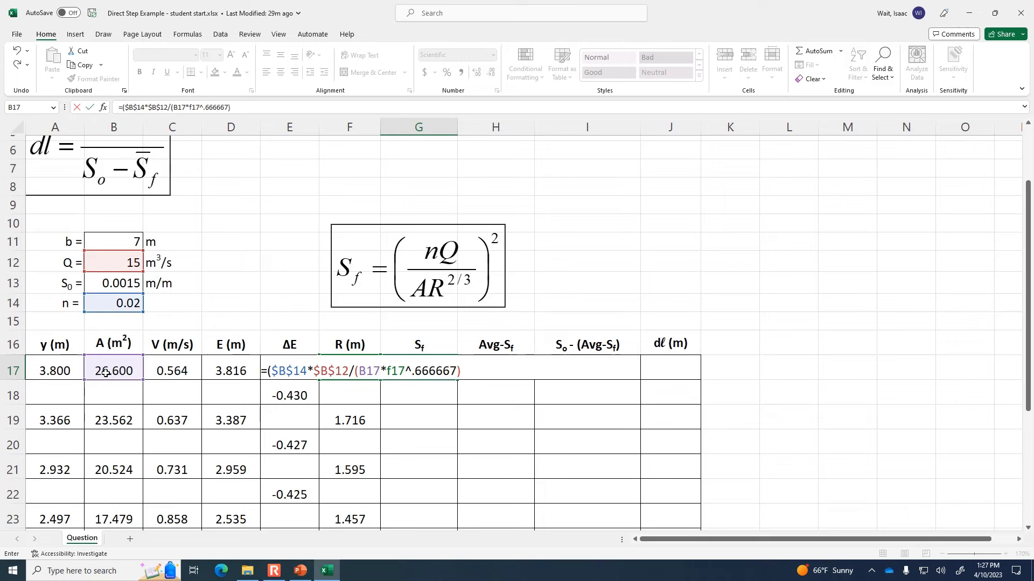
pyautogui.write(')^2')
pyautogui.press('Return')
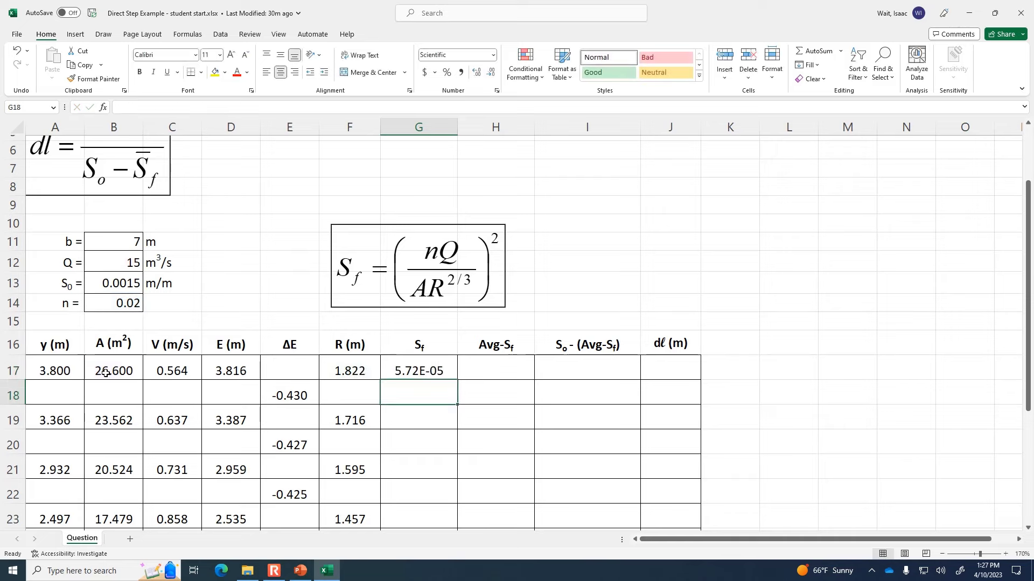
# Step: Fill the friction slope formula from G17 down the Sf column through row 29
pyautogui.click(440, 366)
pyautogui.moveTo(460, 379); pyautogui.dragTo(438, 454)
pyautogui.click(452, 371)
pyautogui.scroll(2, 437, 444)
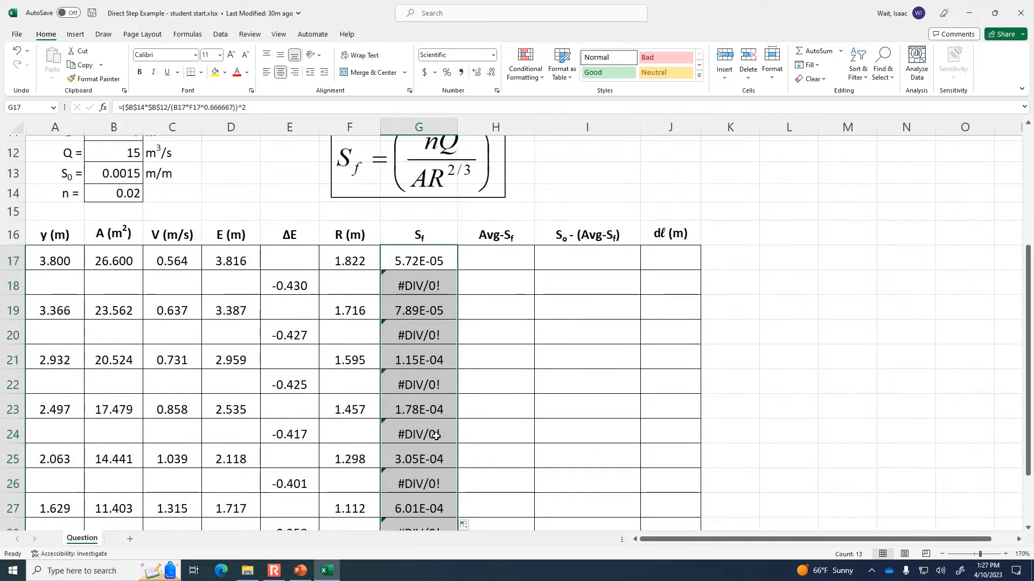
# Step: Clear the friction slope formulas from the rows without a depth: G18, G20, G22, G24, G26 and G28
pyautogui.click(408, 282)
pyautogui.press('Delete')
pyautogui.click(426, 334)
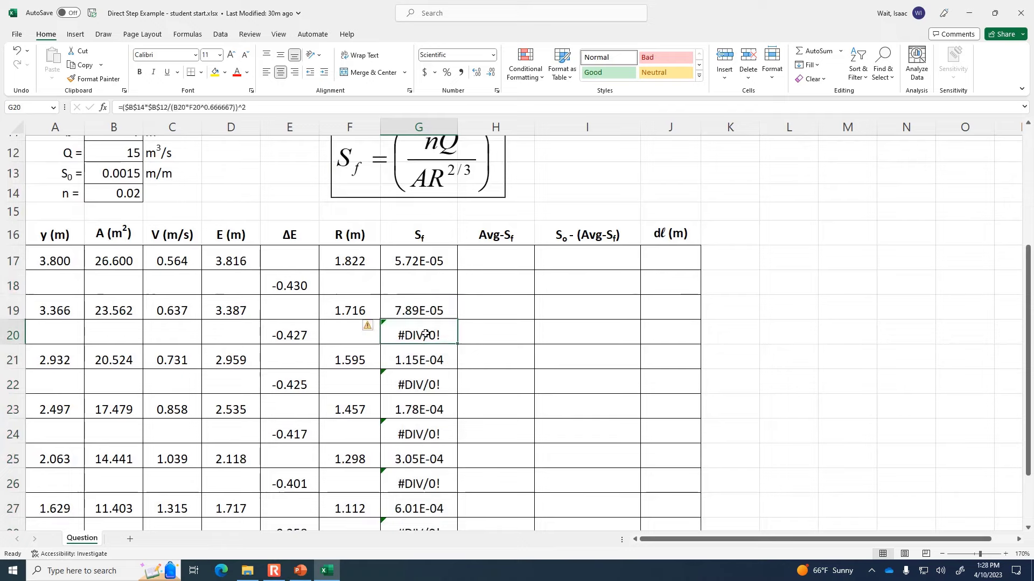
pyautogui.press('Delete')
pyautogui.click(426, 385)
pyautogui.press('Delete')
pyautogui.click(423, 431)
pyautogui.press('Delete')
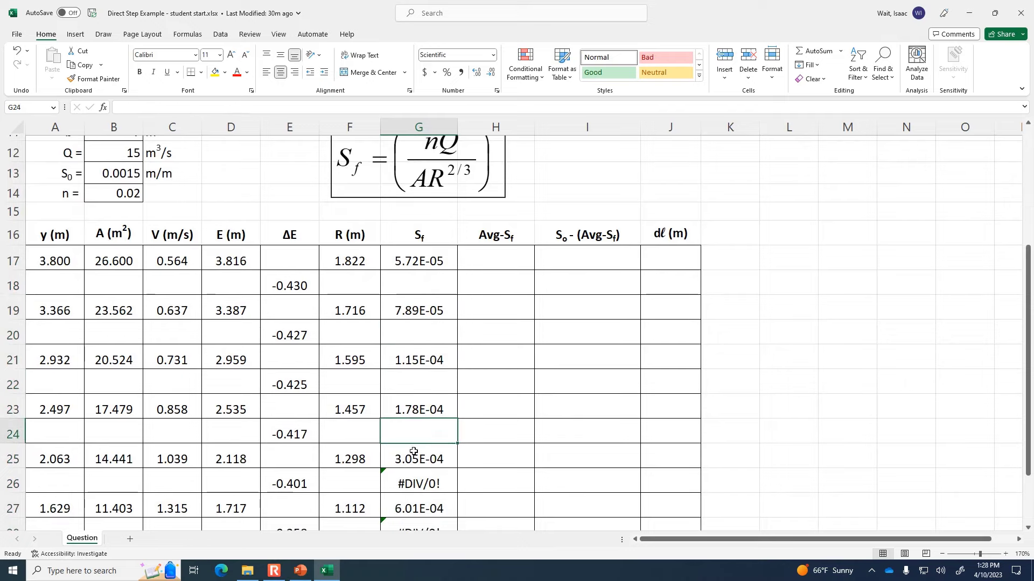
pyautogui.click(414, 478)
pyautogui.scroll(-1, 414, 474)
pyautogui.press('Delete')
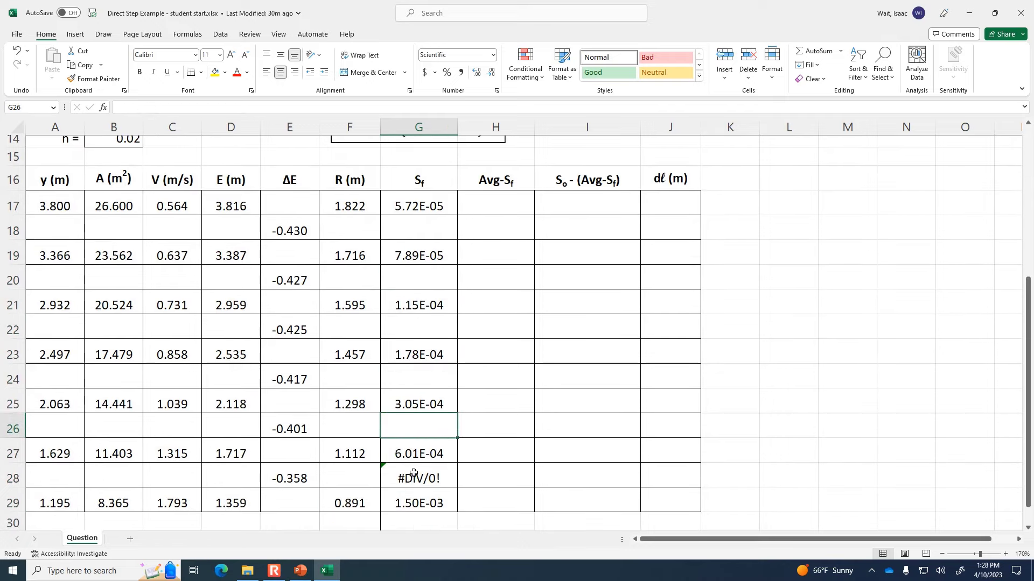
pyautogui.click(414, 472)
pyautogui.press('Delete')
# Step: Calculate the average friction slope between the first two depths in H18 with =(G17+G19)/2
pyautogui.click(510, 381)
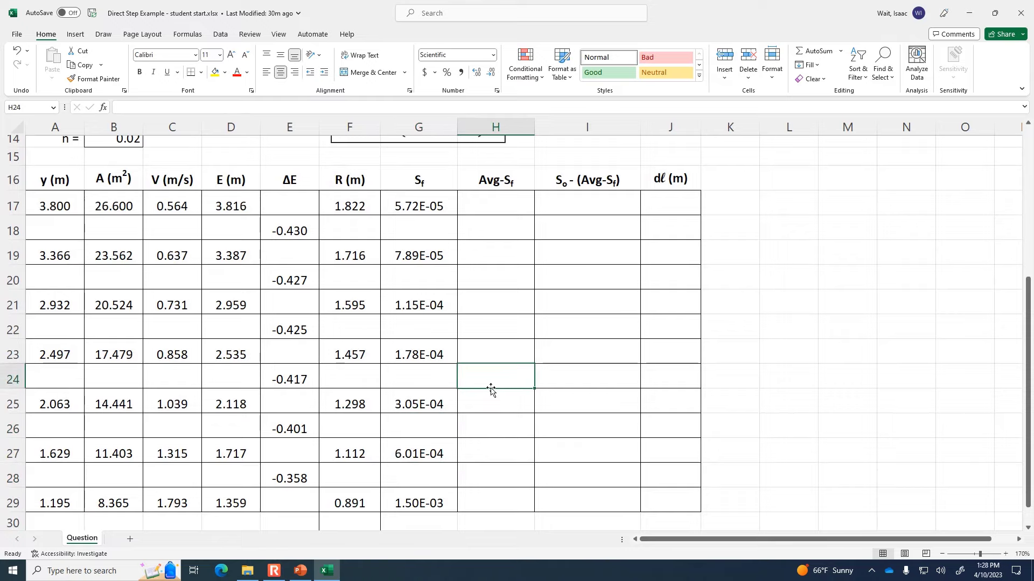
pyautogui.scroll(1, 481, 374)
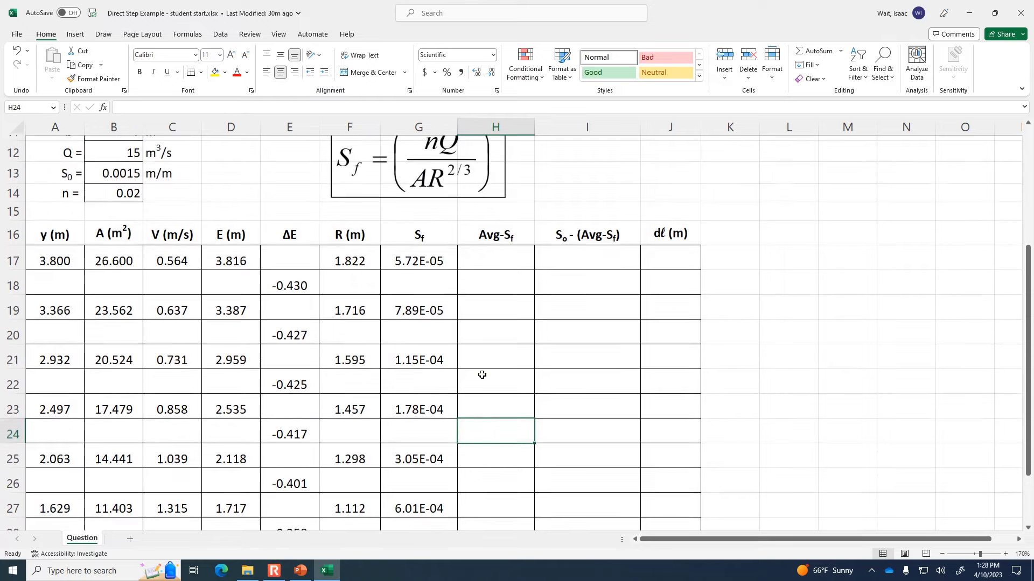
pyautogui.click(484, 243)
pyautogui.scroll(1, 546, 432)
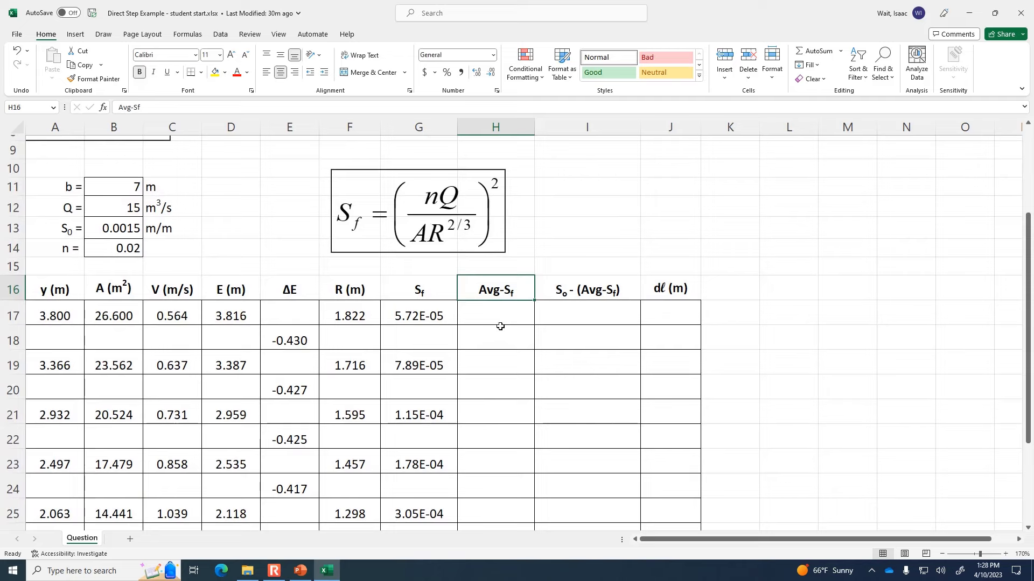
pyautogui.click(425, 312)
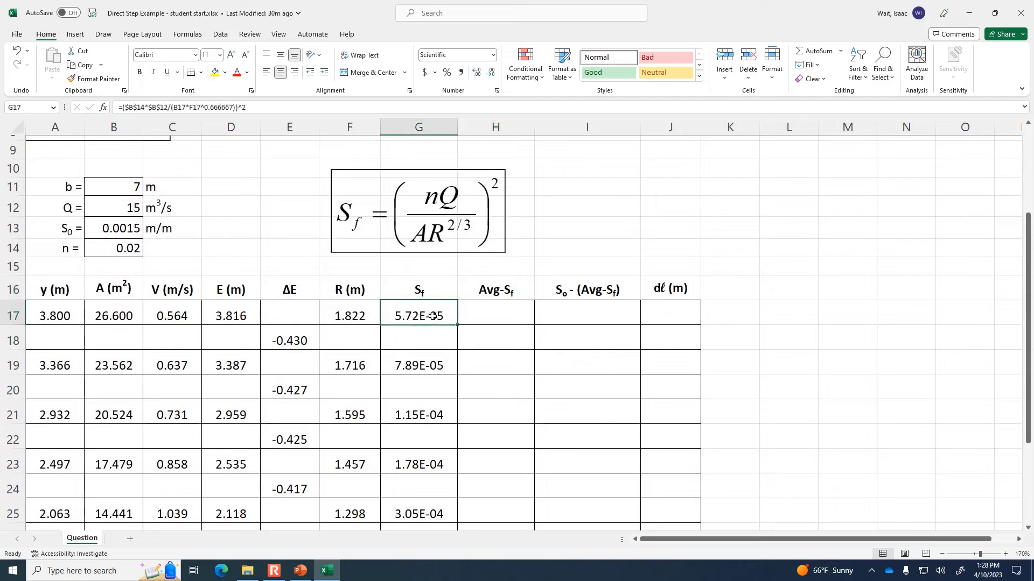
pyautogui.click(425, 365)
pyautogui.click(510, 327)
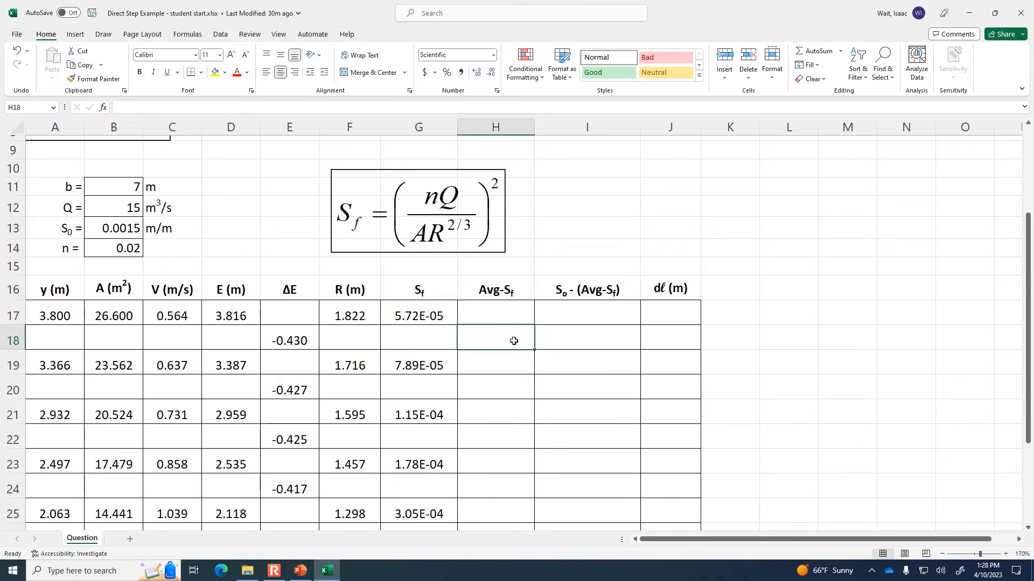
pyautogui.write('=(')
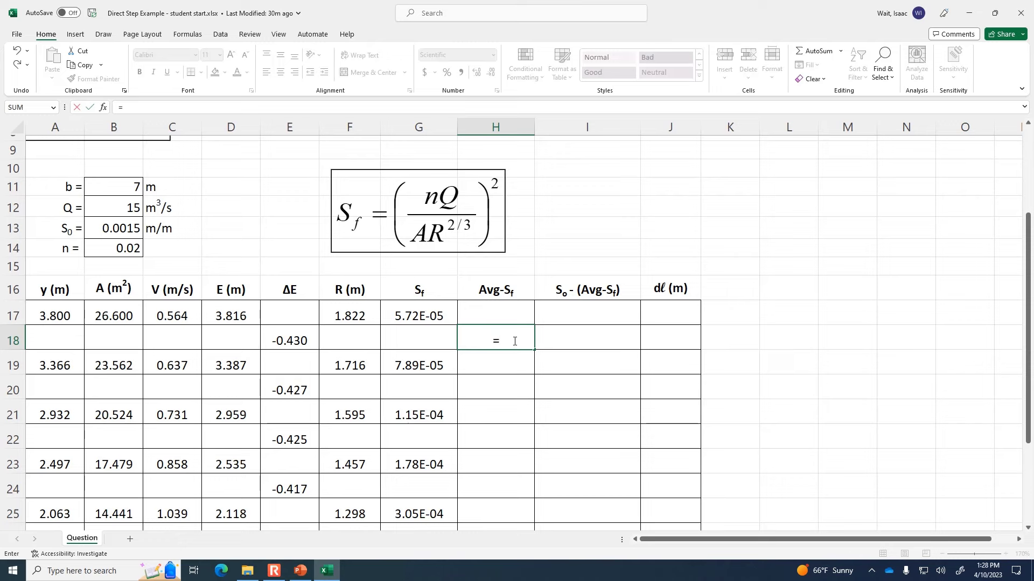
pyautogui.click(443, 318)
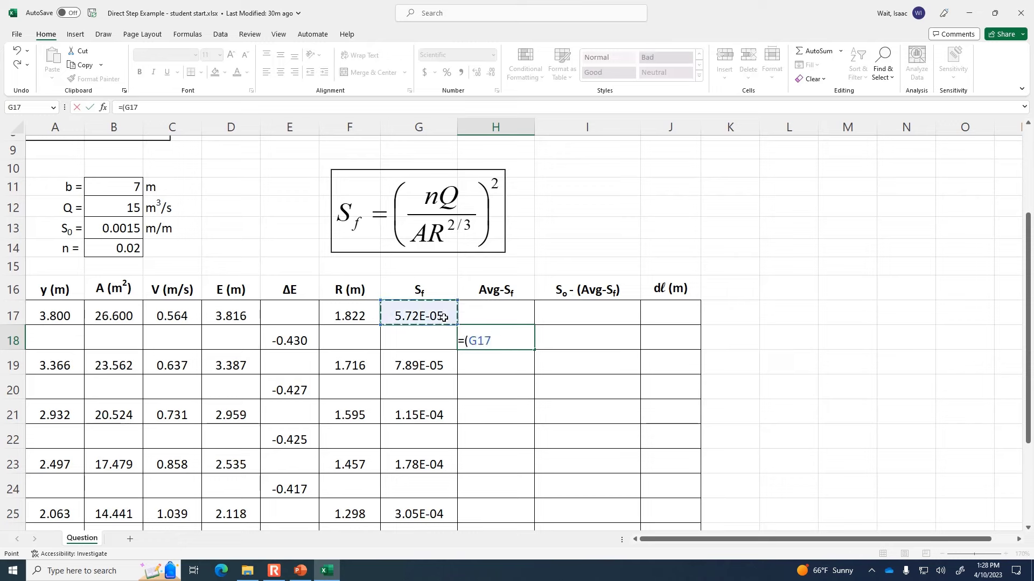
pyautogui.write('+')
pyautogui.click(453, 359)
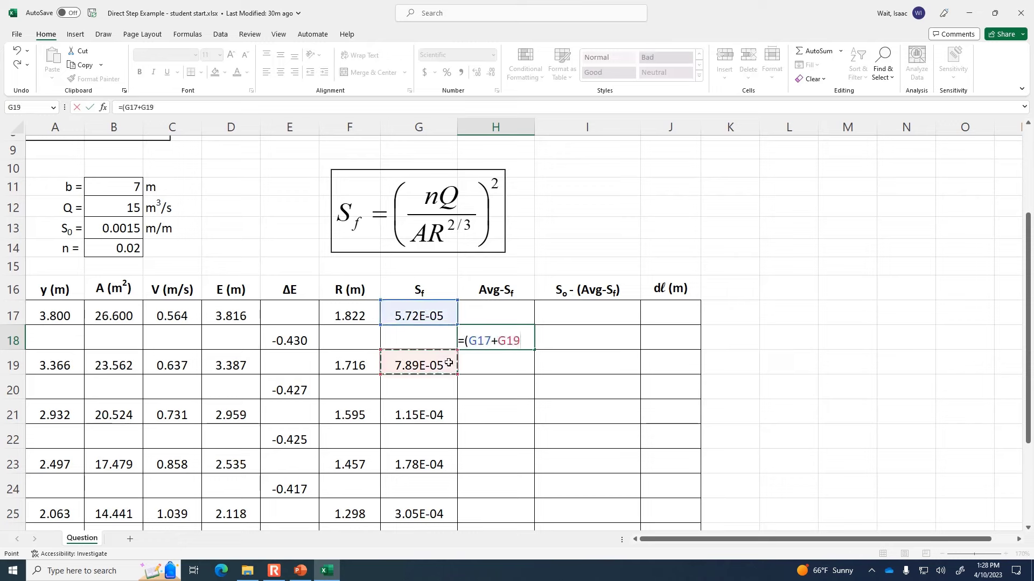
pyautogui.write(')/2')
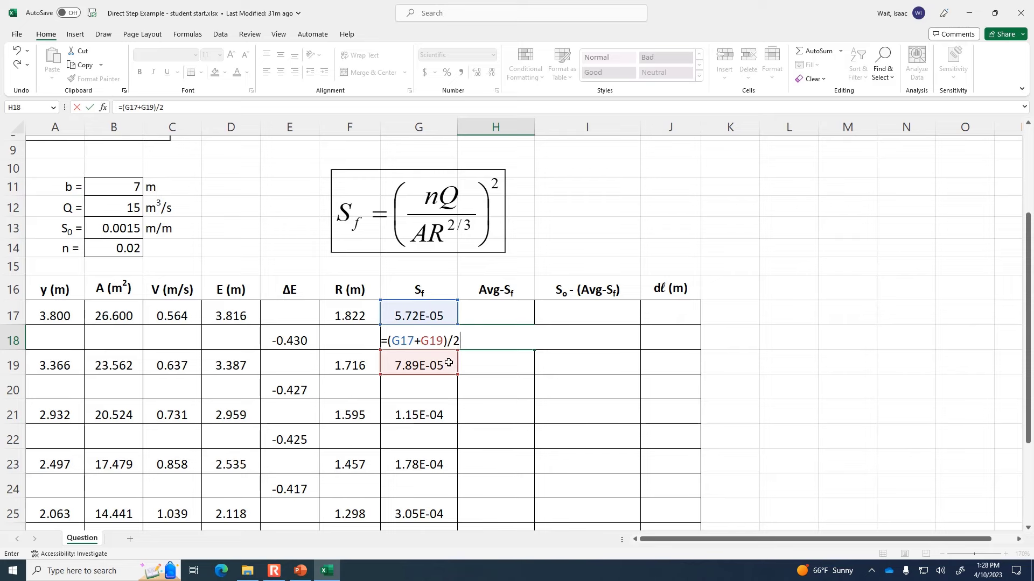
pyautogui.press('Return')
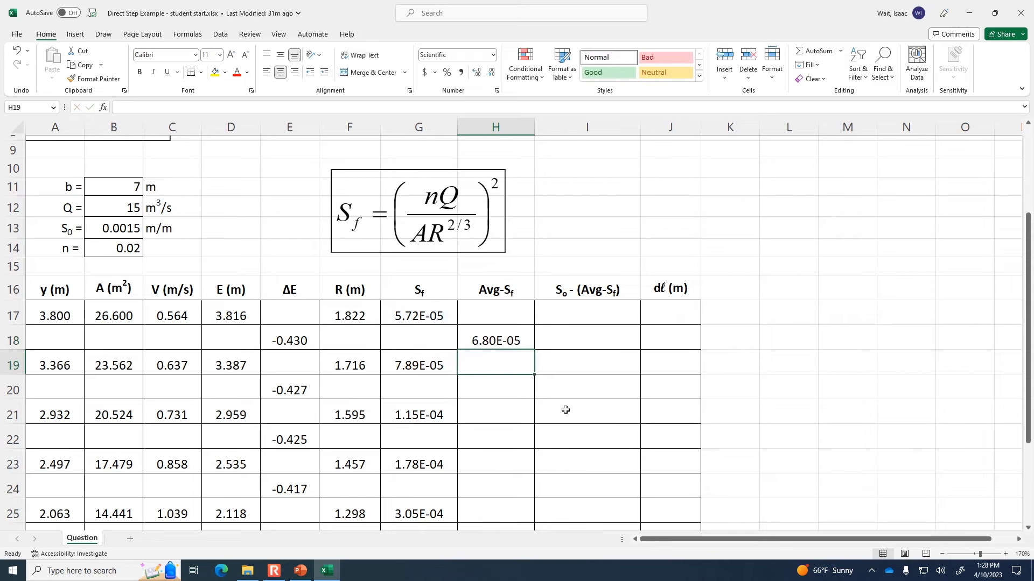
# Step: Fill the Avg-Sf formula from H18 down through H28, and clear it from the depth rows H19, H21, H23, H25 and H27
pyautogui.click(527, 329)
pyautogui.moveTo(534, 352); pyautogui.dragTo(515, 466)
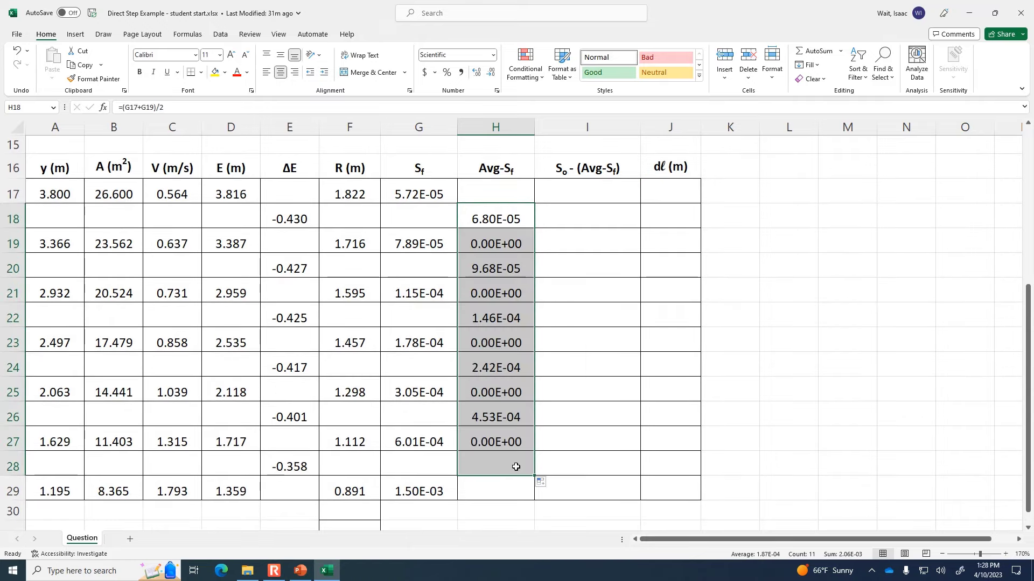
pyautogui.click(496, 242)
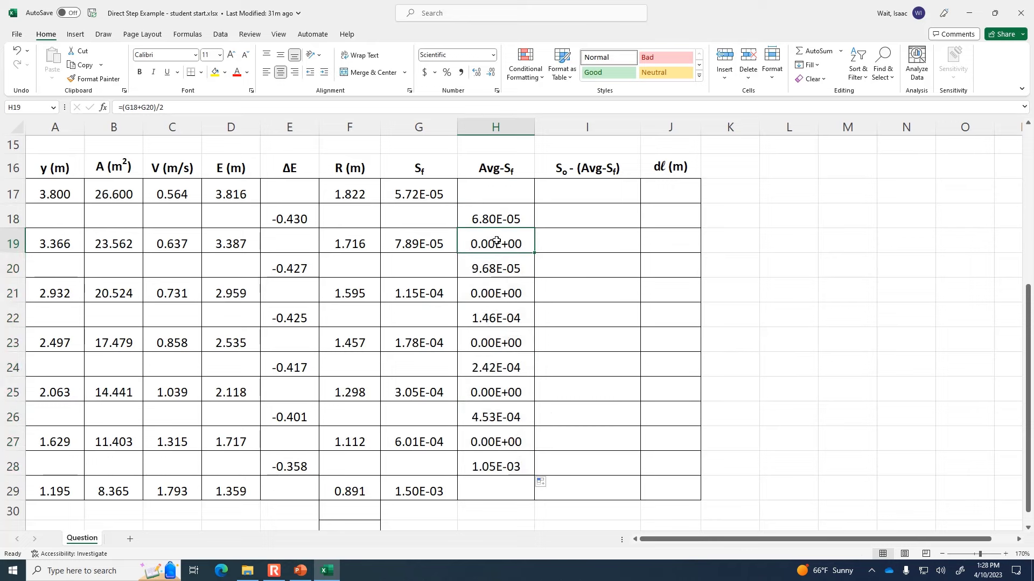
pyautogui.press('Delete')
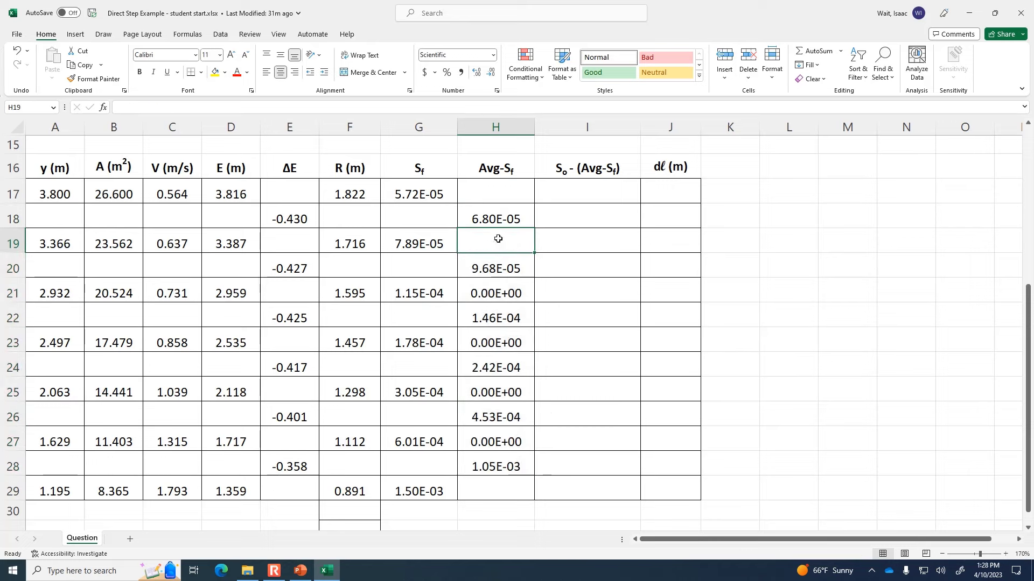
pyautogui.click(504, 293)
pyautogui.press('Delete')
pyautogui.click(504, 347)
pyautogui.press('Delete')
pyautogui.click(500, 392)
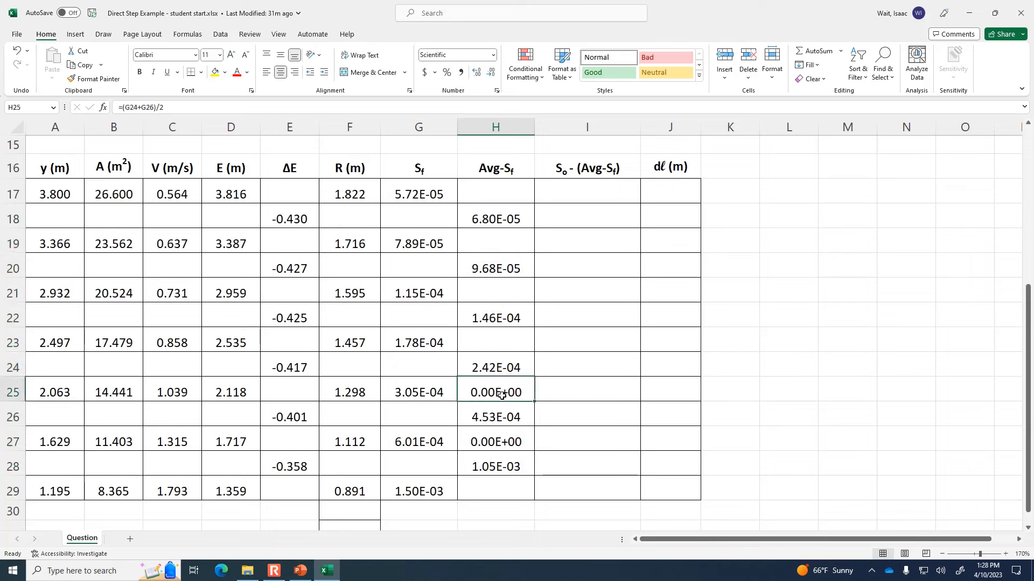
pyautogui.press('Delete')
pyautogui.click(500, 443)
pyautogui.press('Delete')
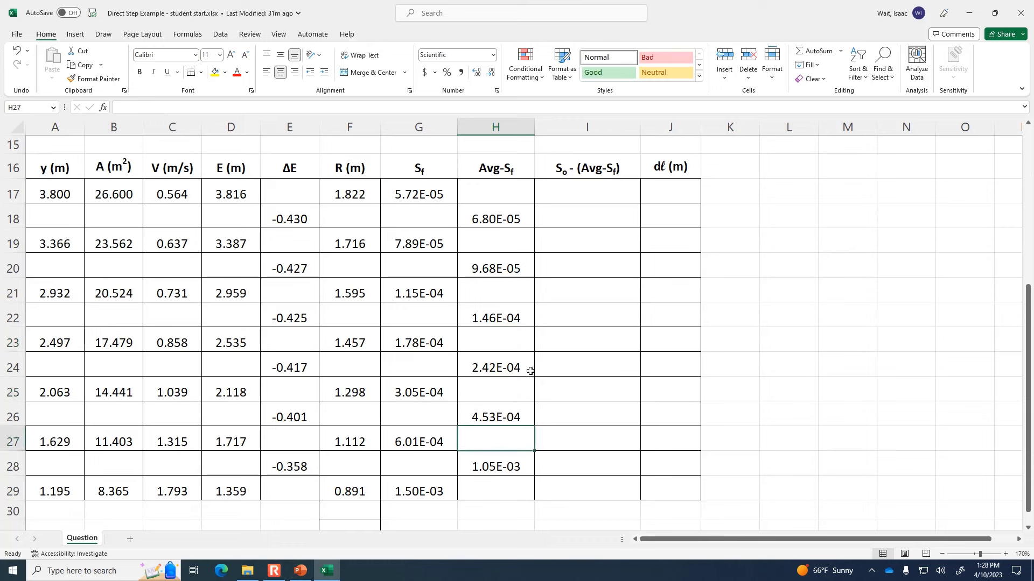
# Step: Check the average friction slope formula in H18 and the two Sf cells it references
pyautogui.click(497, 222)
pyautogui.click(469, 107)
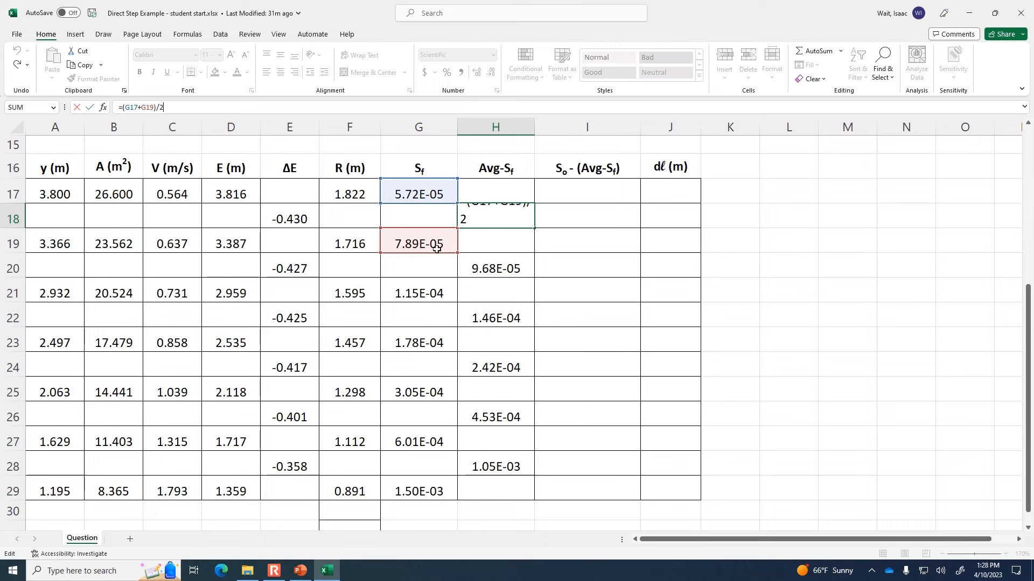
pyautogui.hotkey('ctrl', 'Return')
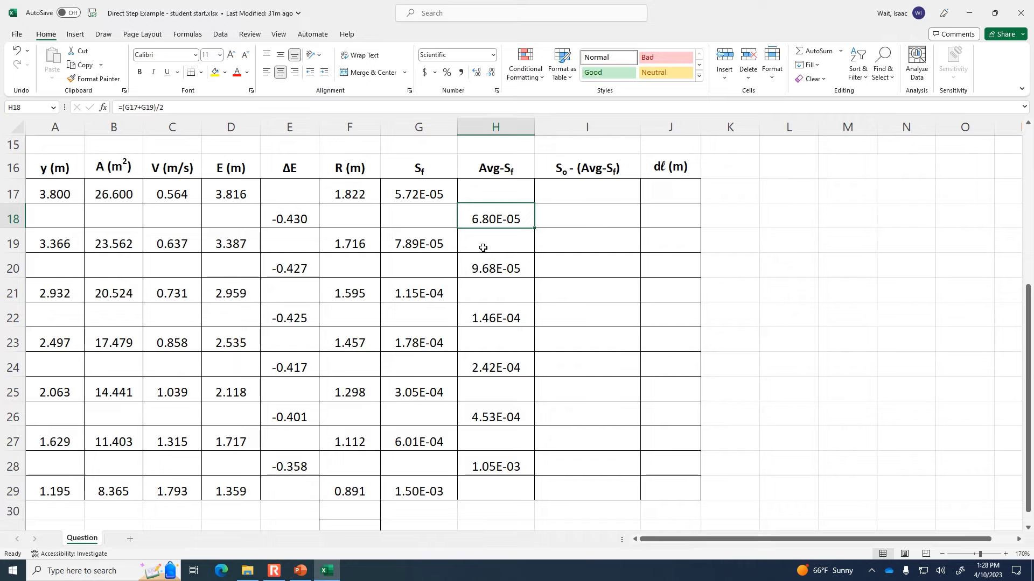
# Step: Calculate So - (Avg-Sf) for the first segment in I18 with =$B$13-H18
pyautogui.click(578, 219)
pyautogui.scroll(1, 595, 281)
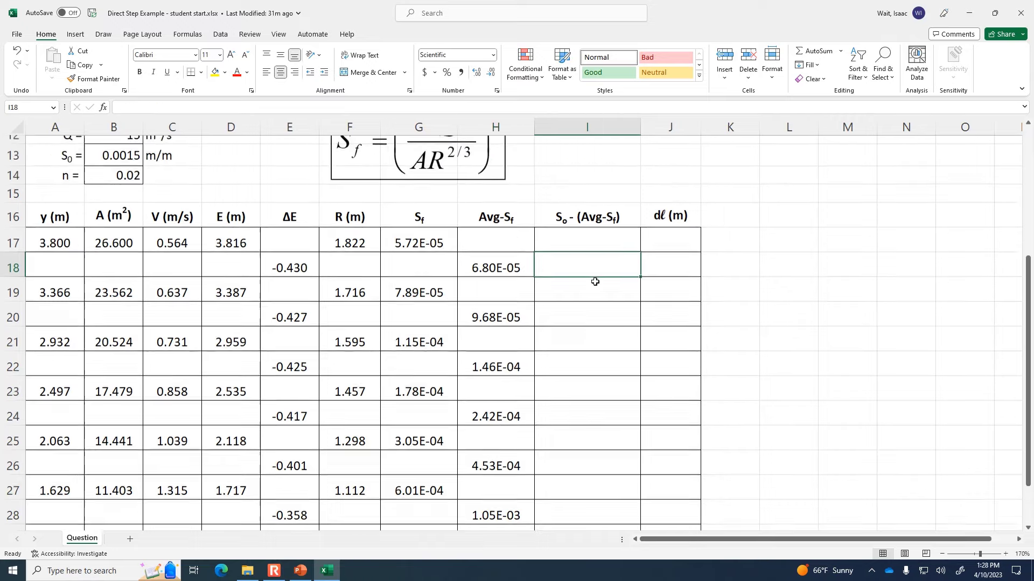
pyautogui.scroll(1, 595, 281)
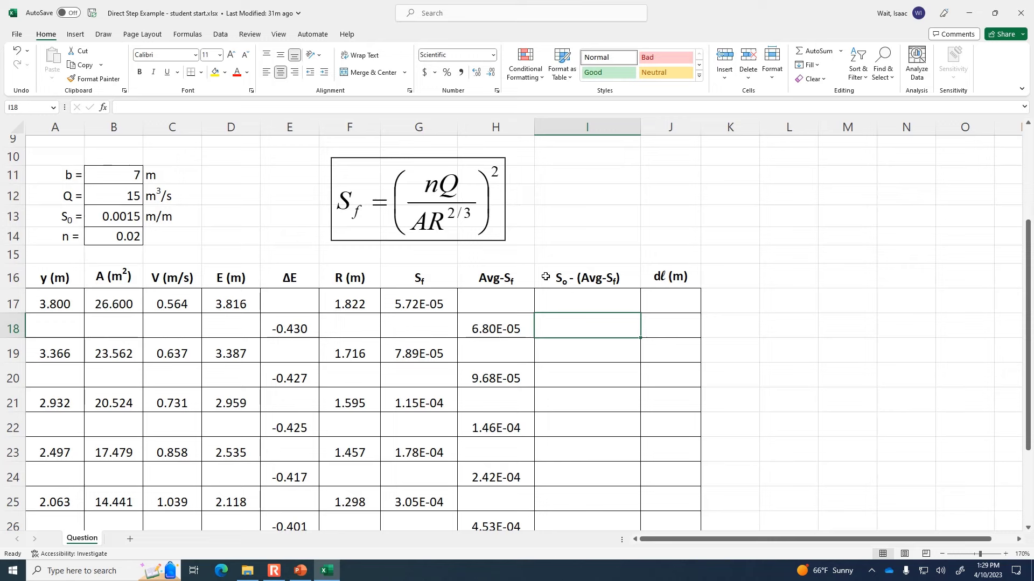
pyautogui.click(104, 215)
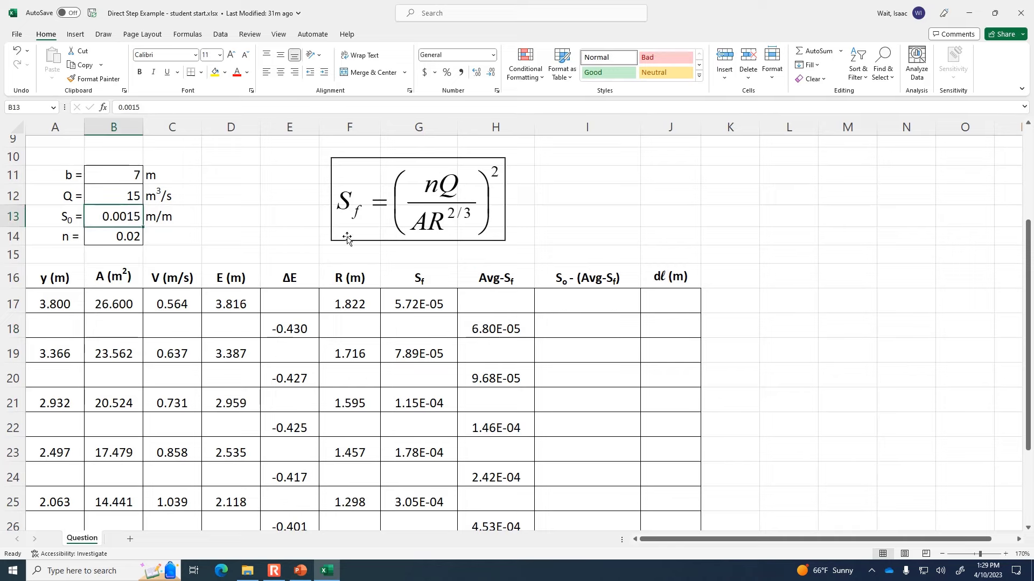
pyautogui.click(567, 332)
pyautogui.write('=')
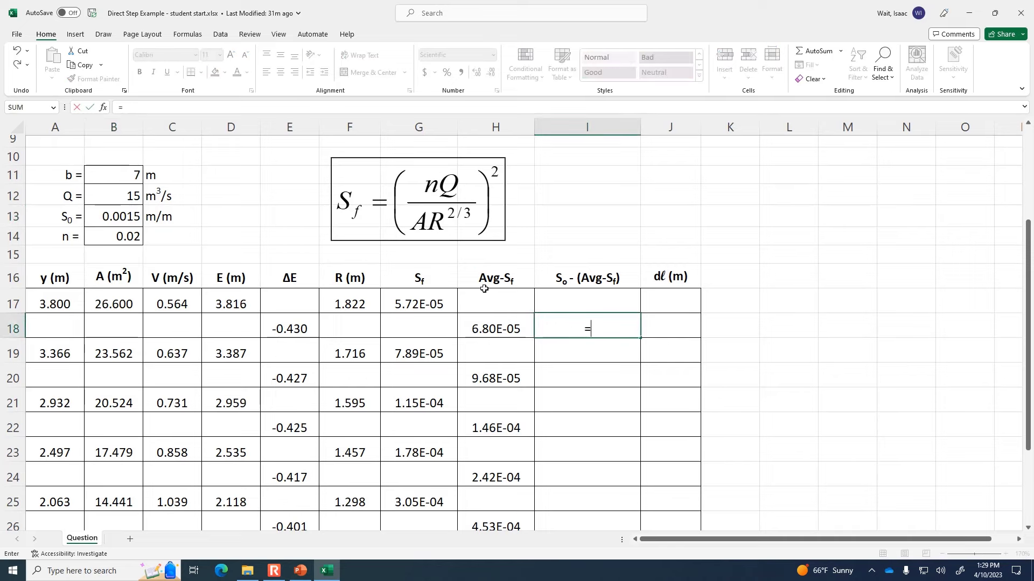
pyautogui.click(101, 220)
pyautogui.press('F4')
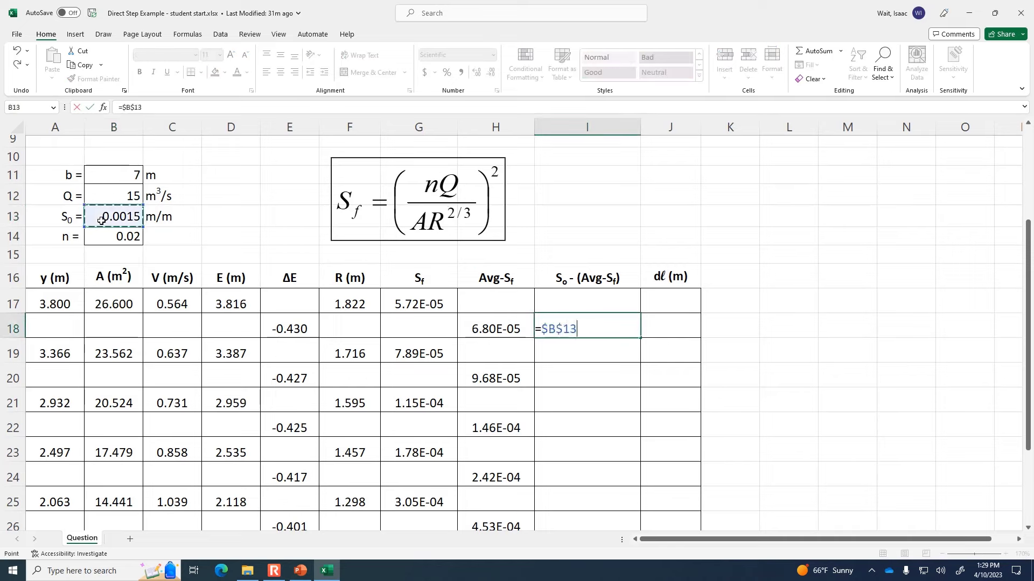
pyautogui.write('-')
pyautogui.click(498, 331)
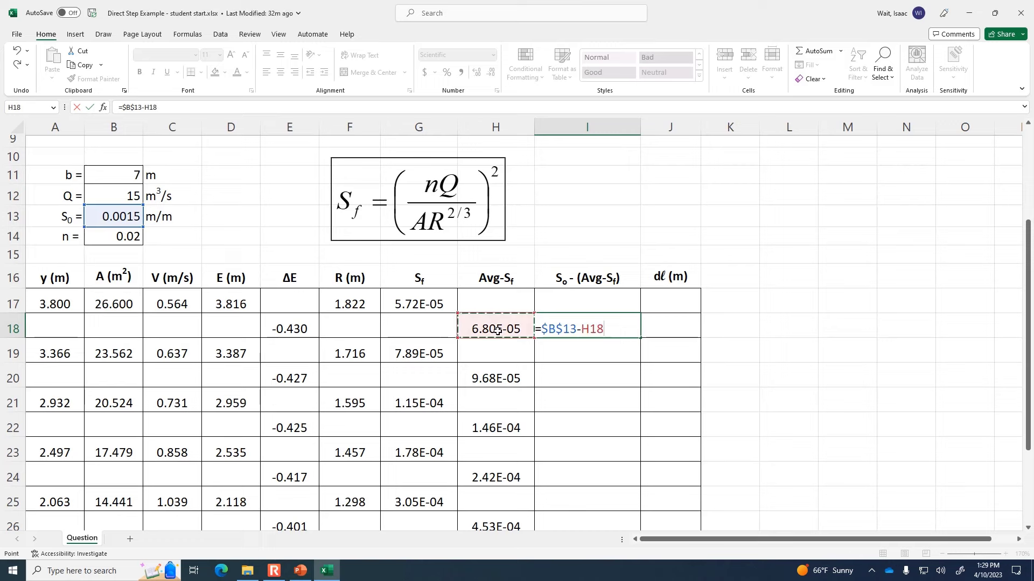
pyautogui.press('Return')
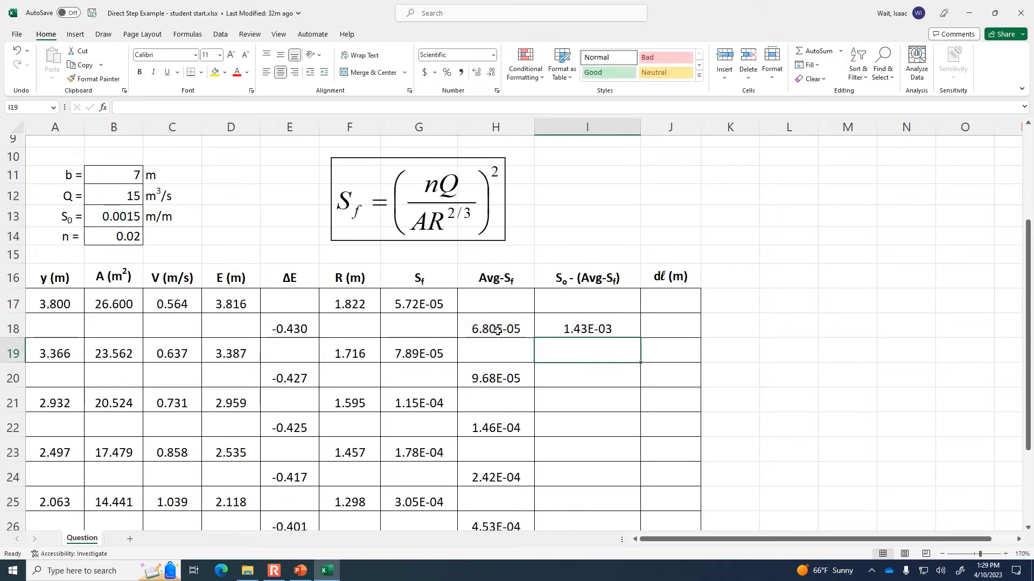
# Step: Fill the So - (Avg-Sf) formula from I18 down through I28, and clear it from the depth rows I19, I21, I23, I25 and I27
pyautogui.click(610, 324)
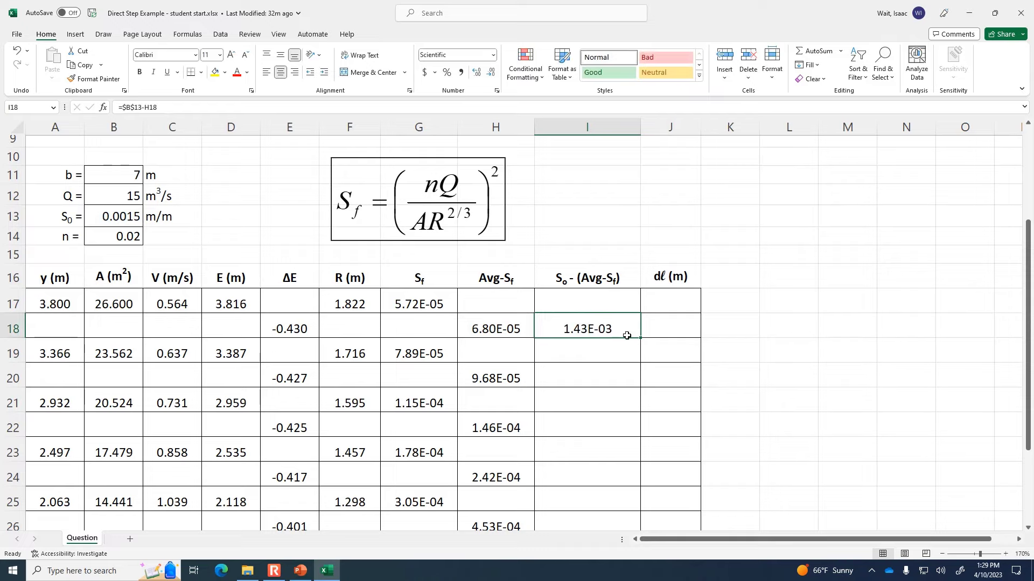
pyautogui.moveTo(640, 338); pyautogui.dragTo(619, 470)
pyautogui.click(616, 237)
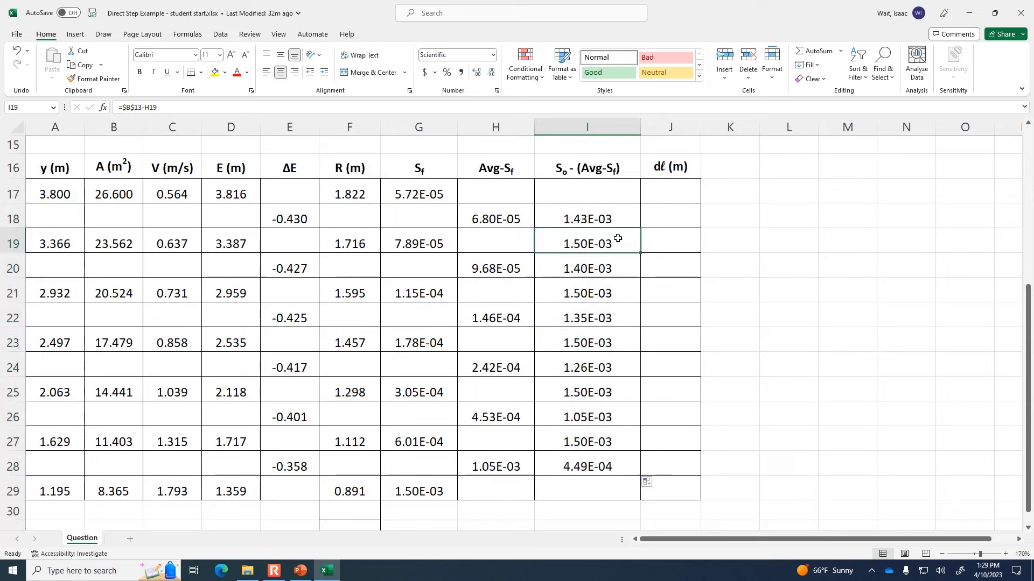
pyautogui.press('Delete')
pyautogui.click(599, 289)
pyautogui.press('Delete')
pyautogui.click(599, 343)
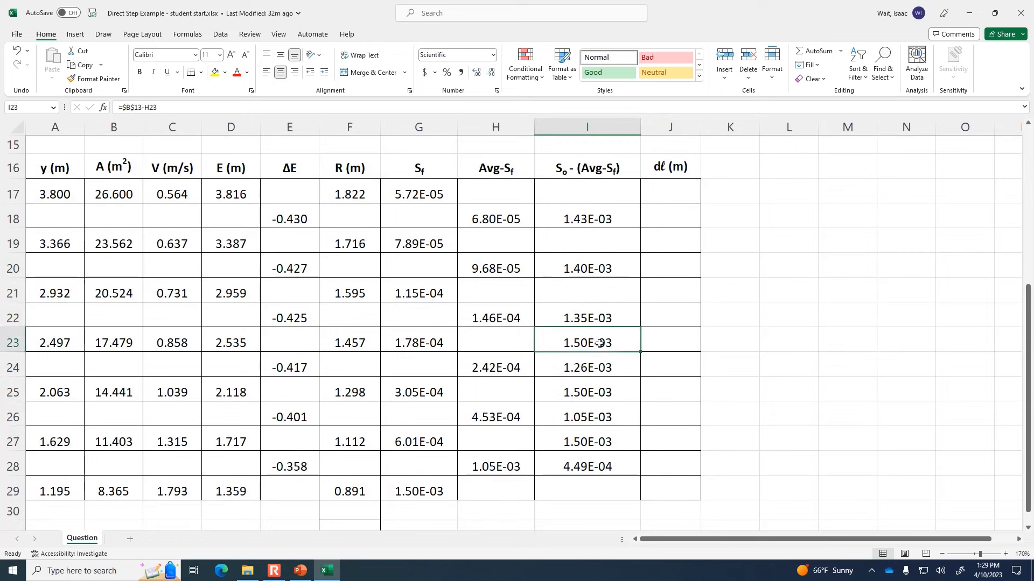
pyautogui.press('Delete')
pyautogui.click(598, 389)
pyautogui.press('Delete')
pyautogui.click(593, 441)
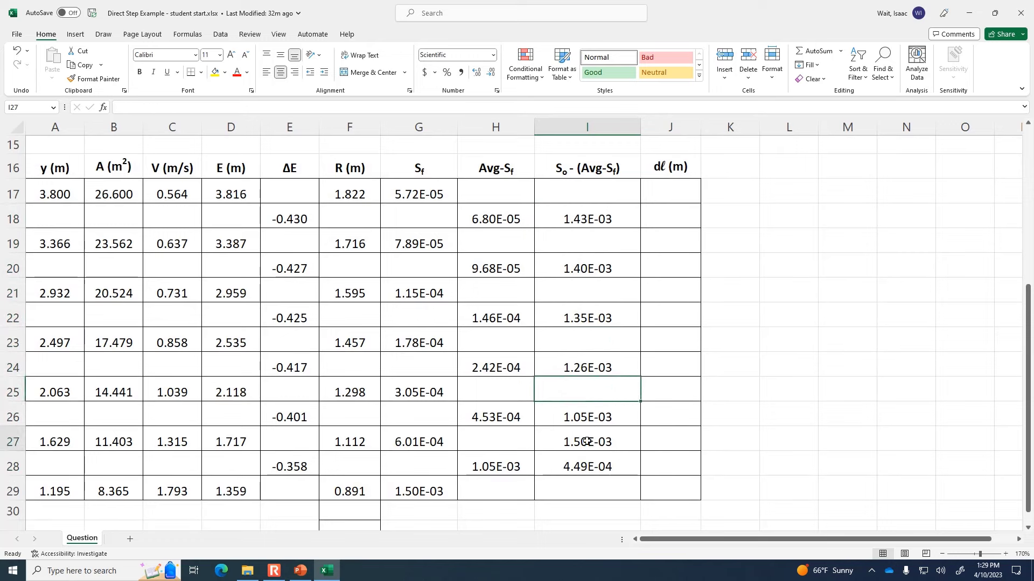
pyautogui.press('Delete')
pyautogui.click(729, 425)
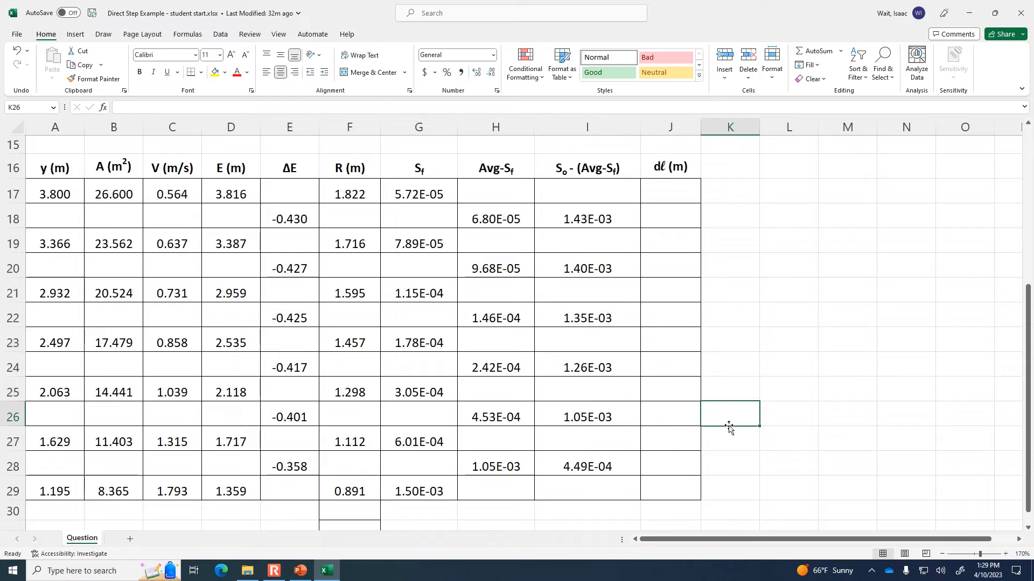
# Step: Move the dl equation object beside the Sf equation, just above the So - (Avg-Sf) and dl columns
pyautogui.click(574, 213)
pyautogui.scroll(2, 706, 339)
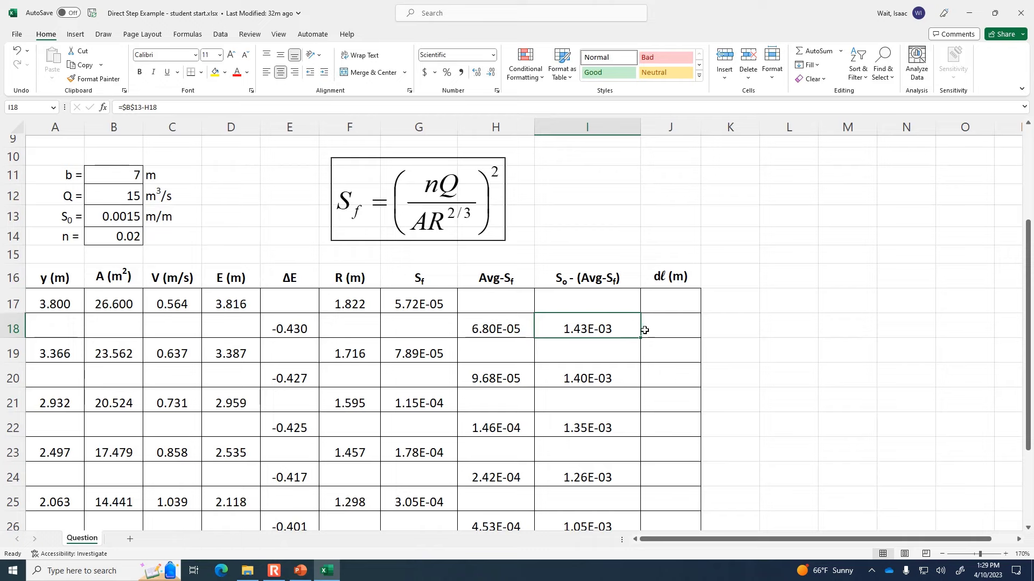
pyautogui.scroll(2, 659, 318)
pyautogui.moveTo(43, 186); pyautogui.dragTo(640, 331)
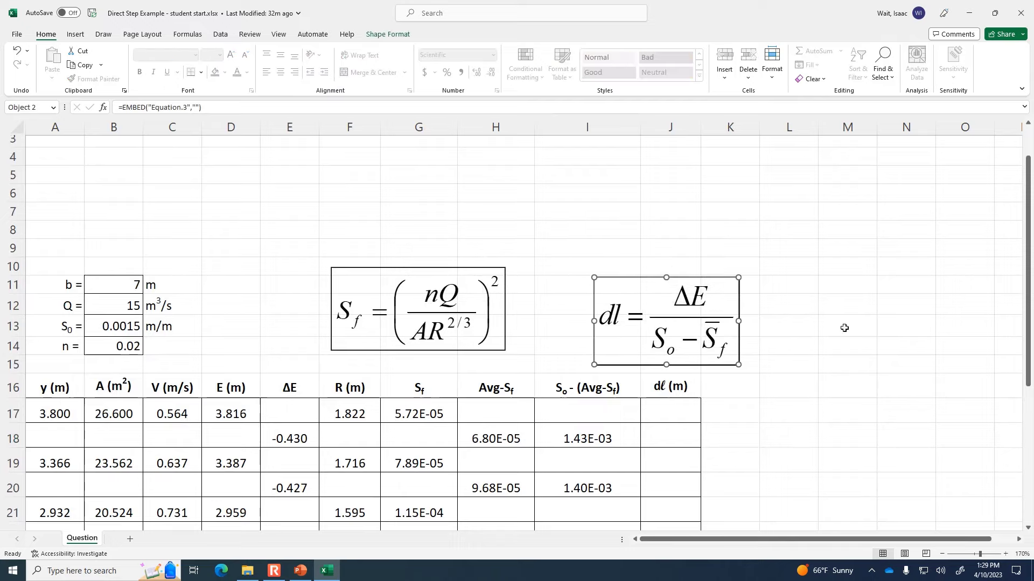
pyautogui.scroll(-2, 960, 400)
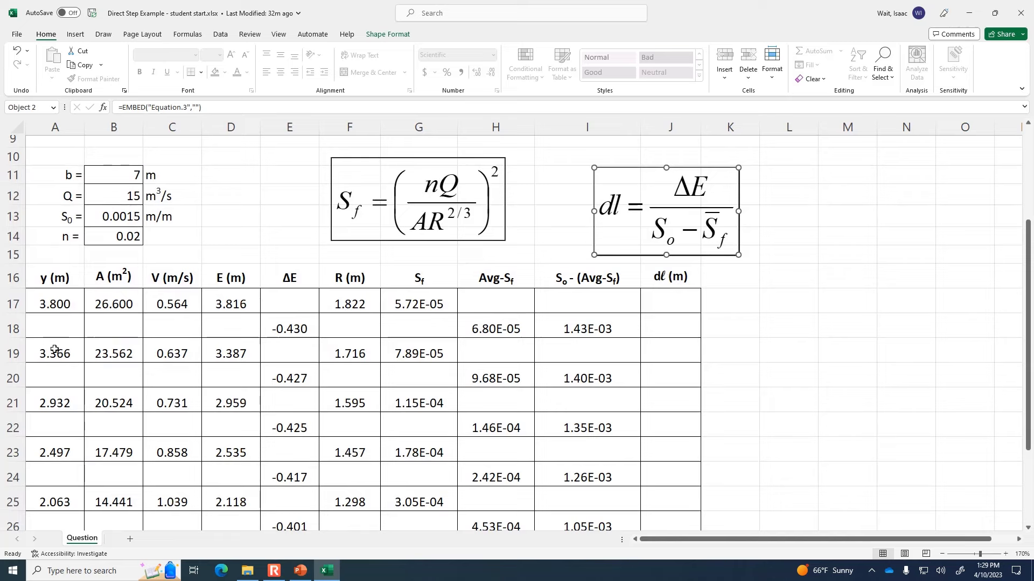
# Step: Review the first two depths in A17 and A19, and switch to PowerPoint to view the Direct Step Method Example slide's depth profile full screen
pyautogui.click(51, 305)
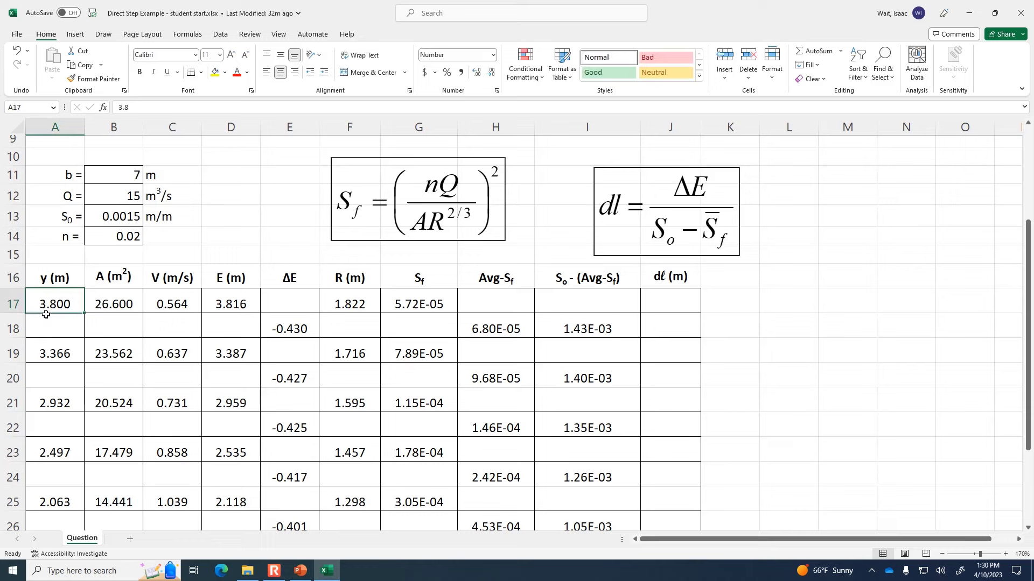
pyautogui.click(71, 354)
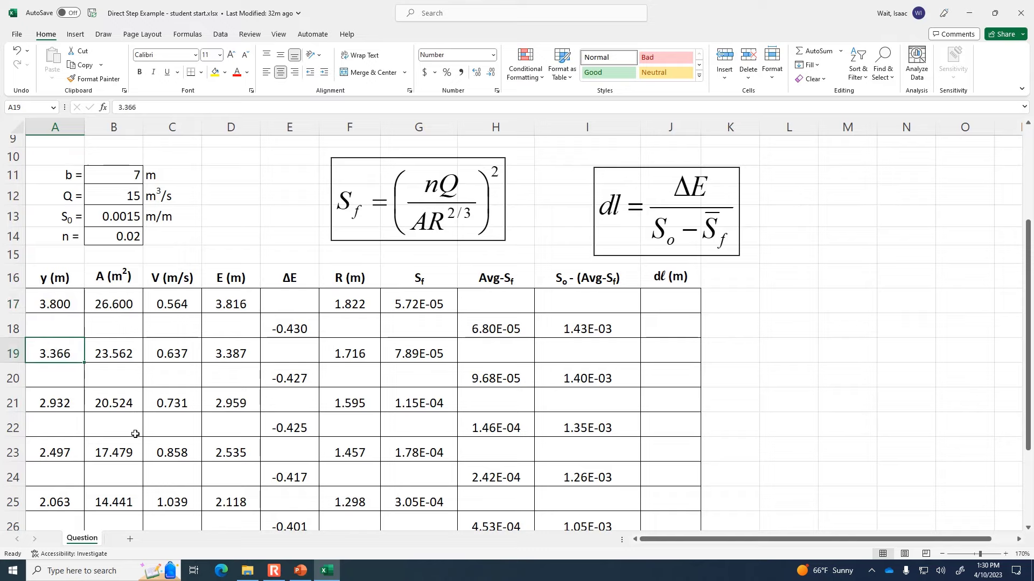
pyautogui.click(300, 571)
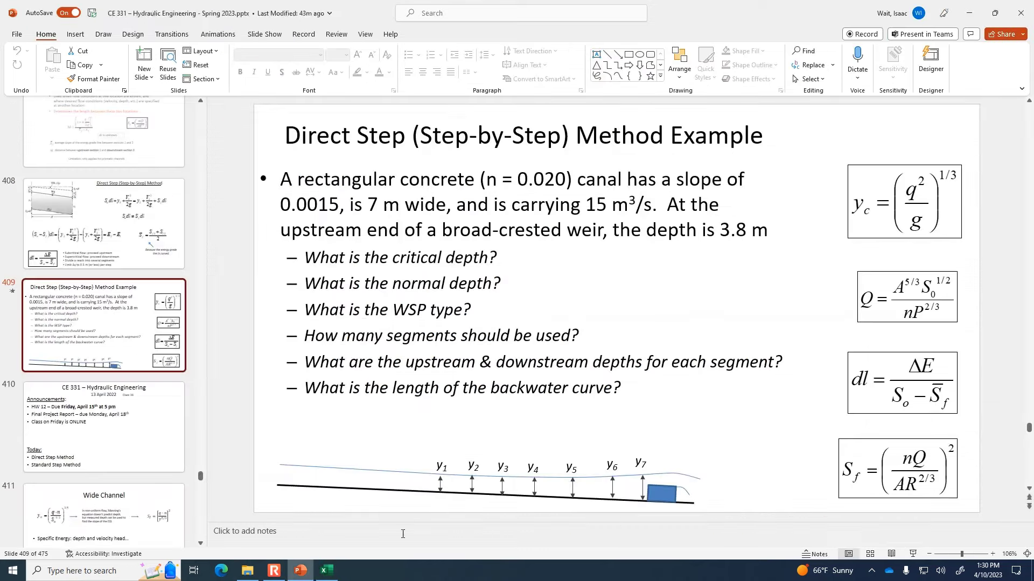
pyautogui.click(913, 555)
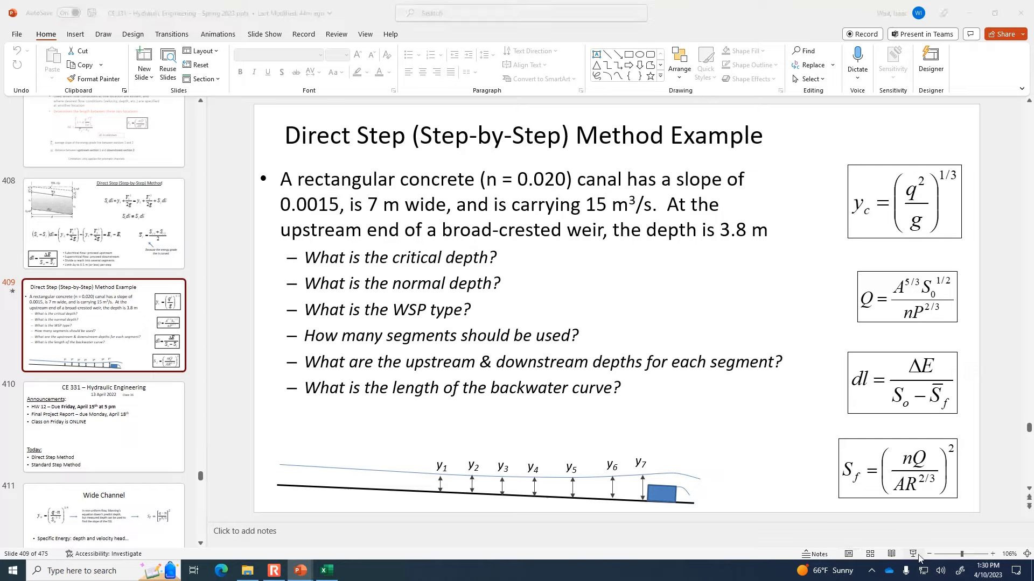
pyautogui.press('Right')
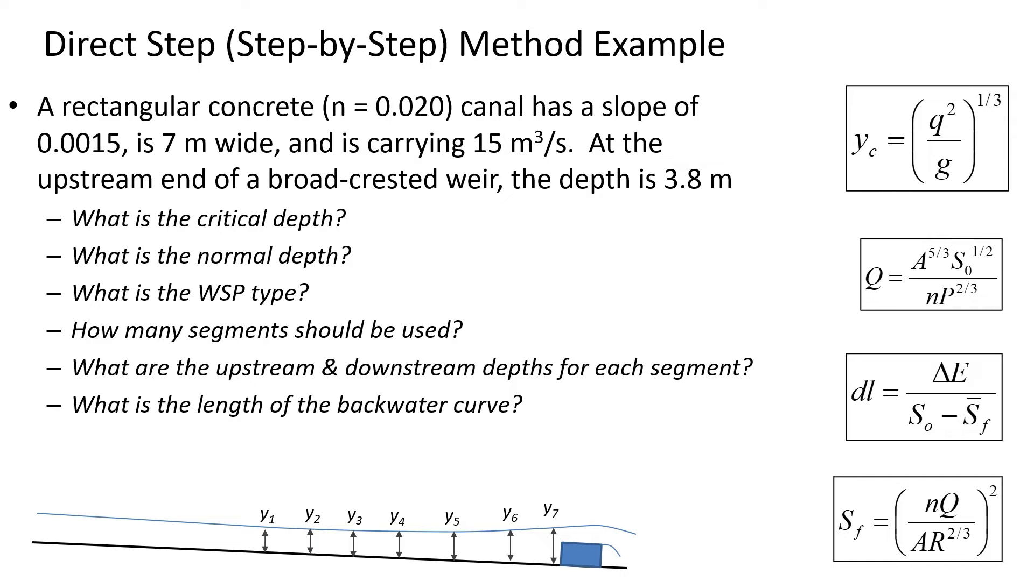
pyautogui.press('Escape')
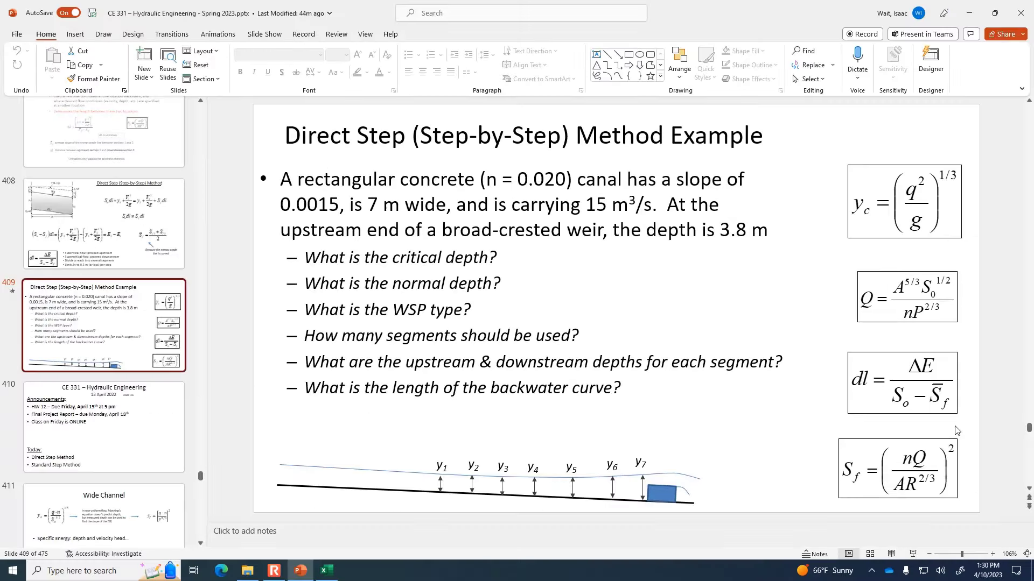
# Step: Switch back to Excel and calculate the first segment's length dl in J18 with =E18/I18
pyautogui.click(339, 574)
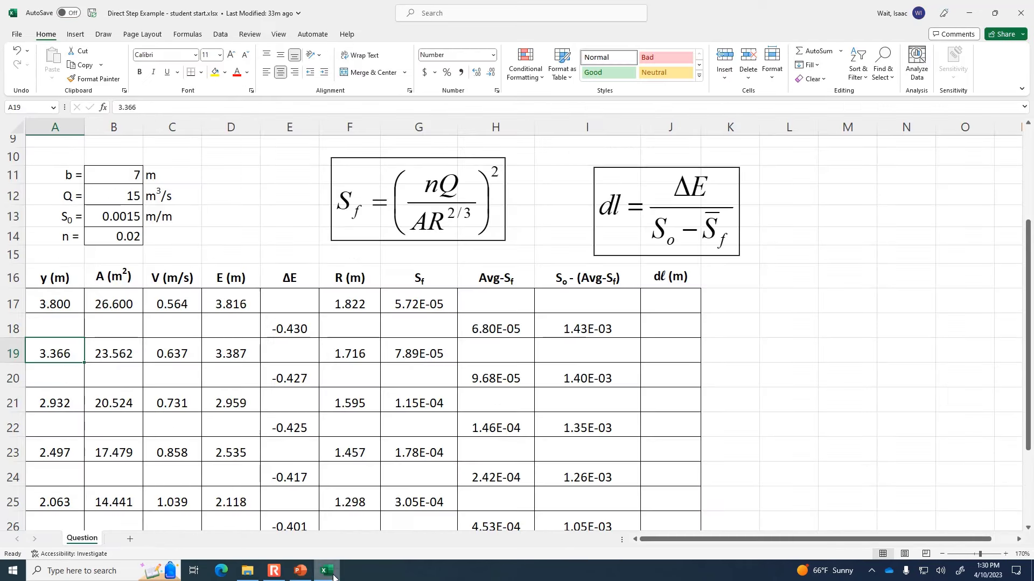
pyautogui.click(674, 327)
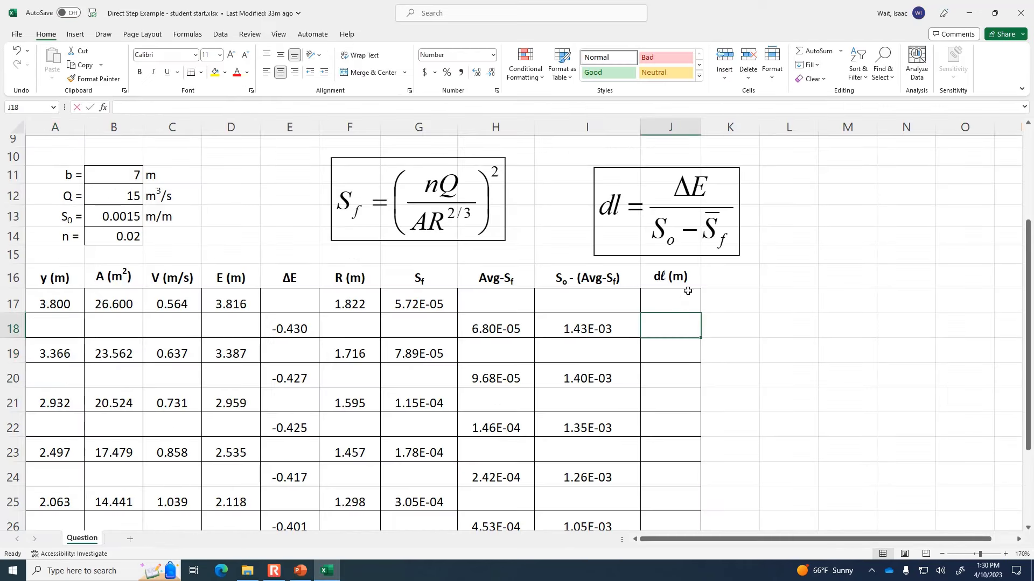
pyautogui.write('=')
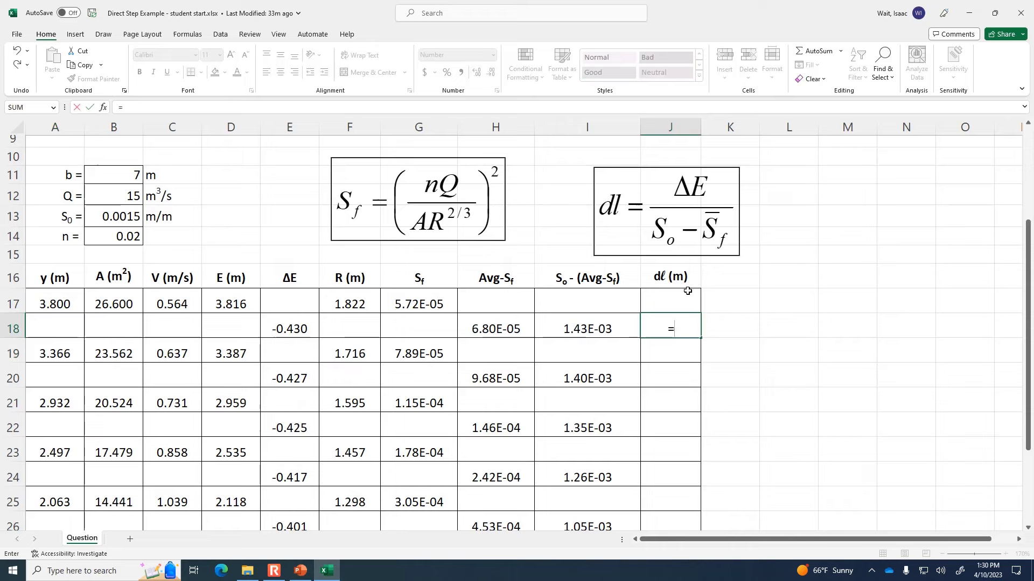
pyautogui.click(299, 332)
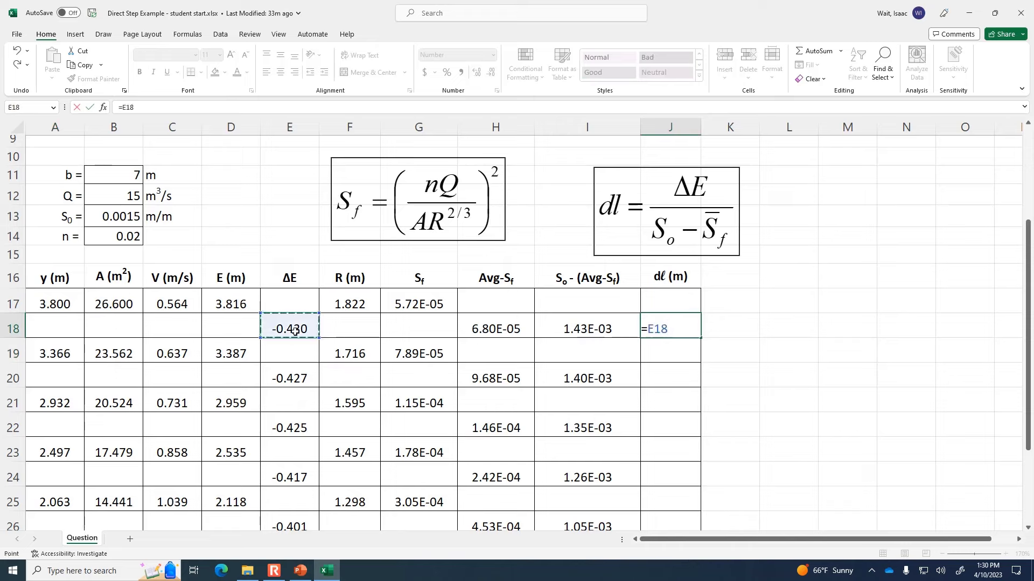
pyautogui.write('/')
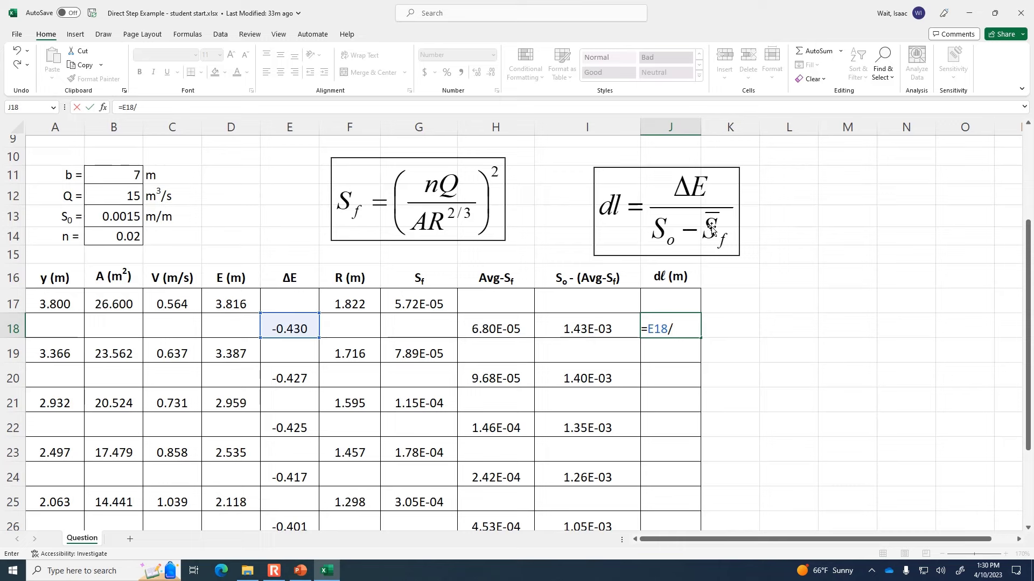
pyautogui.click(569, 329)
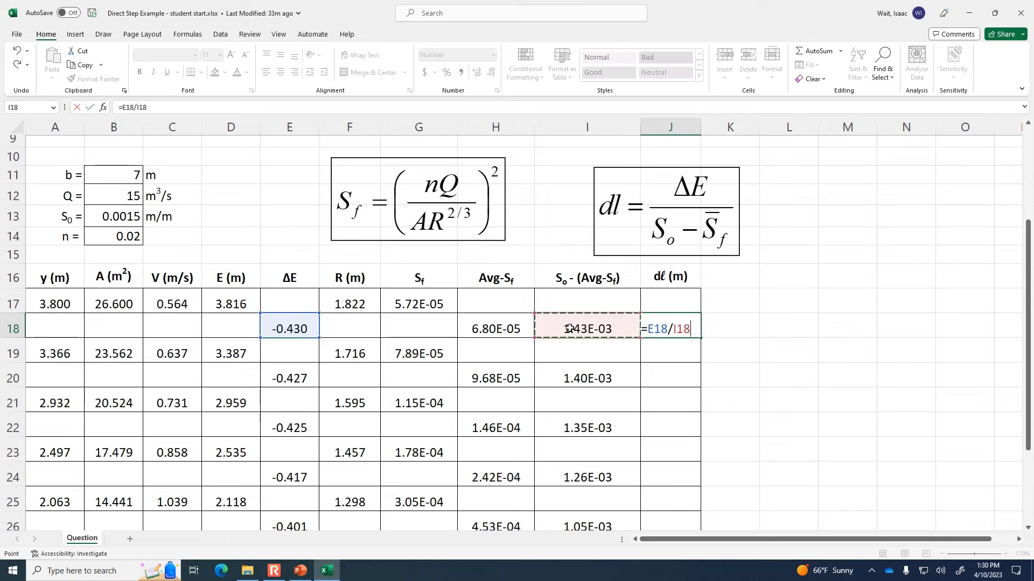
pyautogui.press('Return')
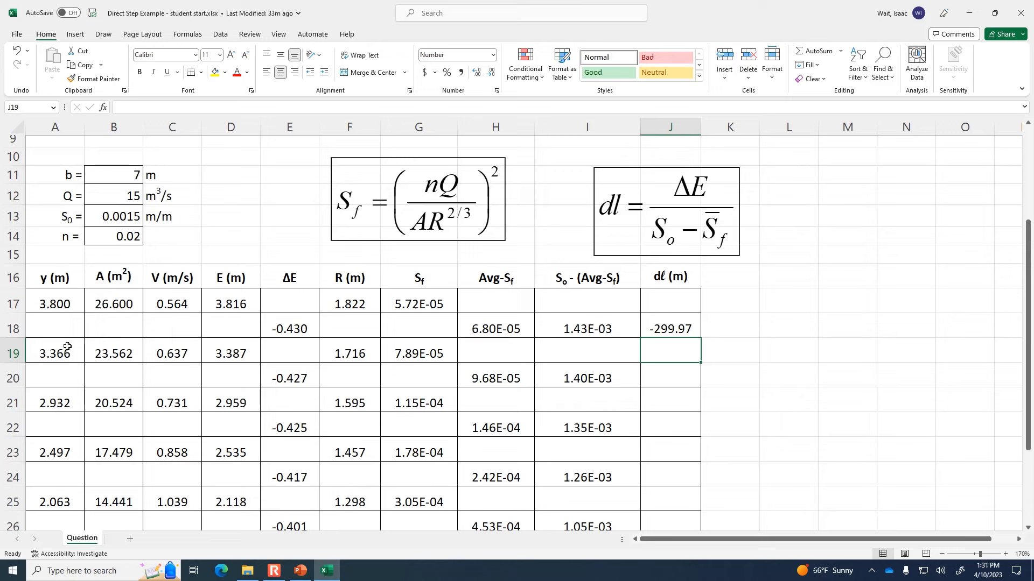
# Step: Fill the dl formula from J18 down through J28, and clear it from the depth rows J19, J21, J23, J25 and J27
pyautogui.click(683, 330)
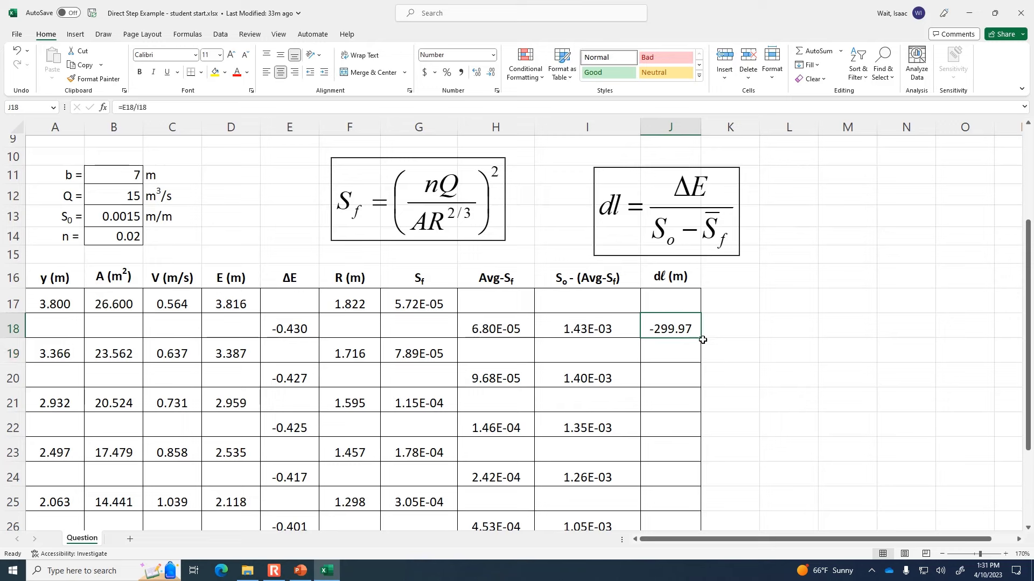
pyautogui.moveTo(702, 339); pyautogui.dragTo(690, 475)
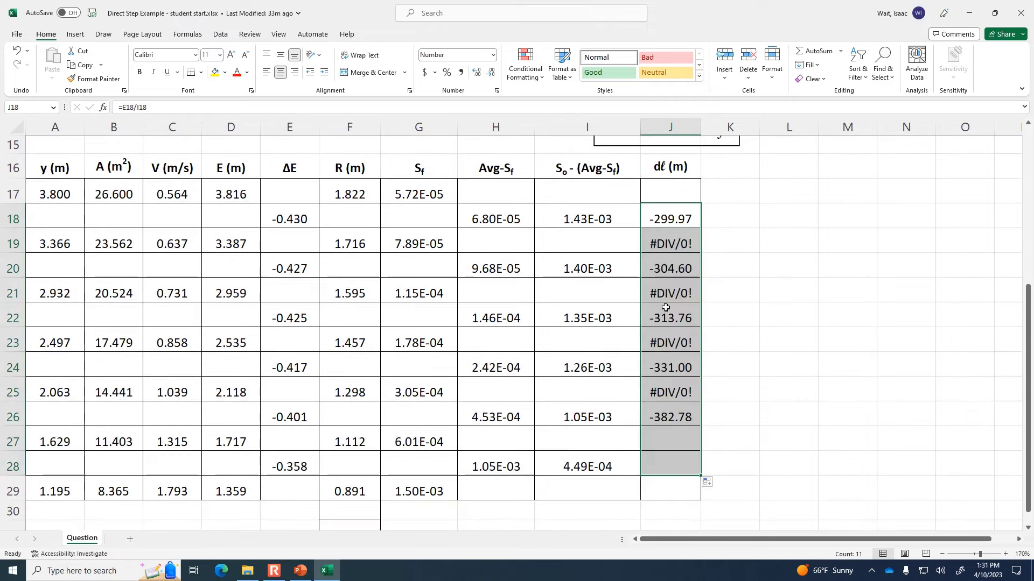
pyautogui.click(670, 244)
pyautogui.press('Delete')
pyautogui.click(676, 297)
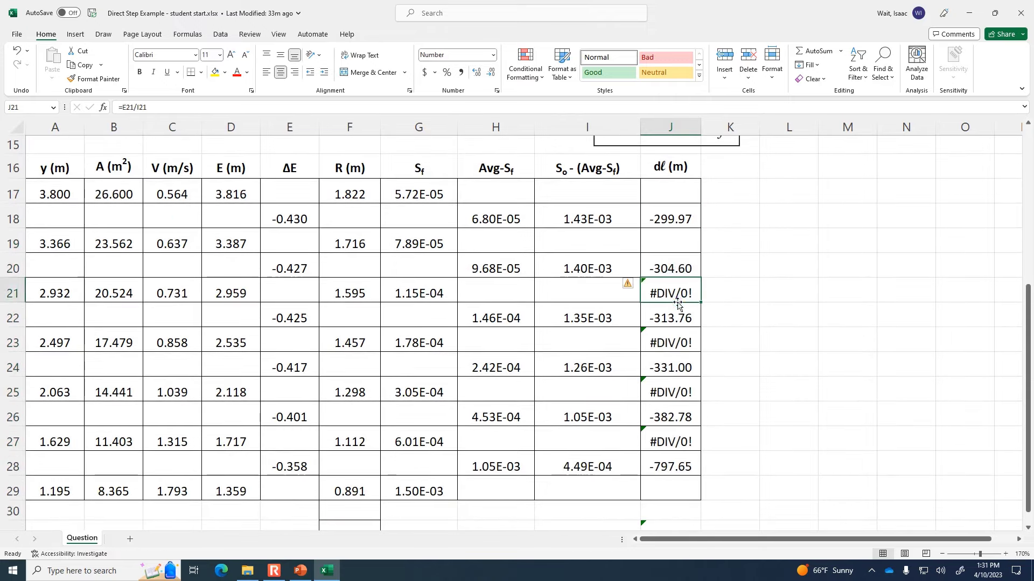
pyautogui.press('Delete')
pyautogui.click(677, 343)
pyautogui.press('Delete')
pyautogui.click(676, 393)
pyautogui.press('Delete')
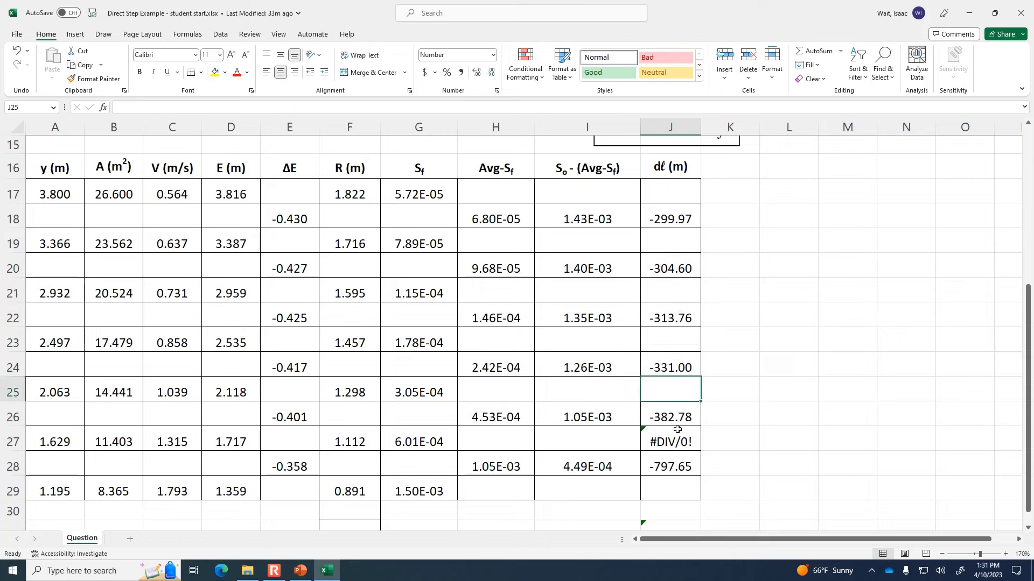
pyautogui.click(677, 442)
pyautogui.press('Delete')
pyautogui.click(768, 445)
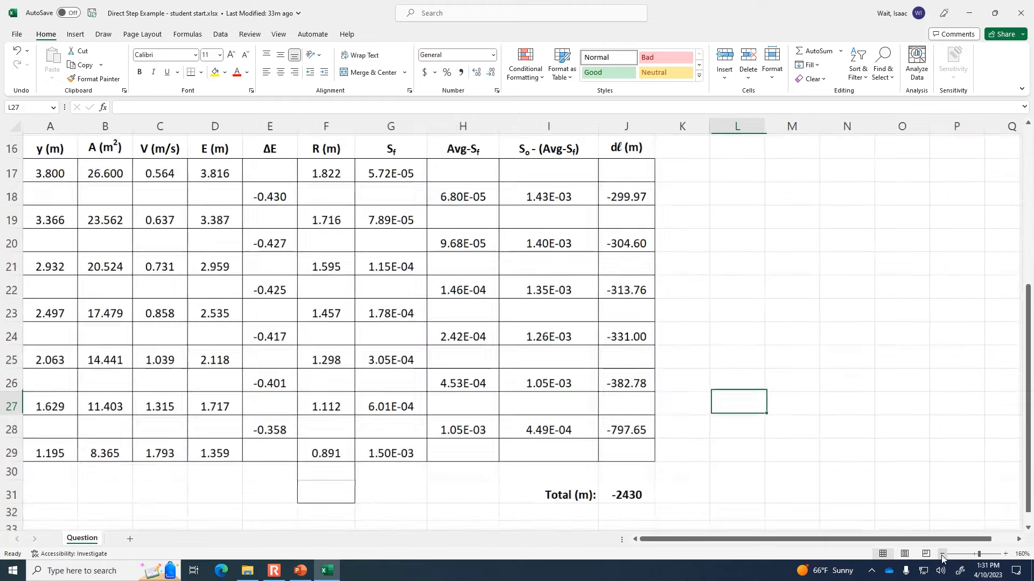
# Step: Inspect the SUM formula in the total length cell J31 and check it against the sum of the dl values in J18:J28
pyautogui.keyDown('ctrl'); pyautogui.scroll(-2, 772, 514); pyautogui.keyUp('ctrl')
pyautogui.click(651, 525)
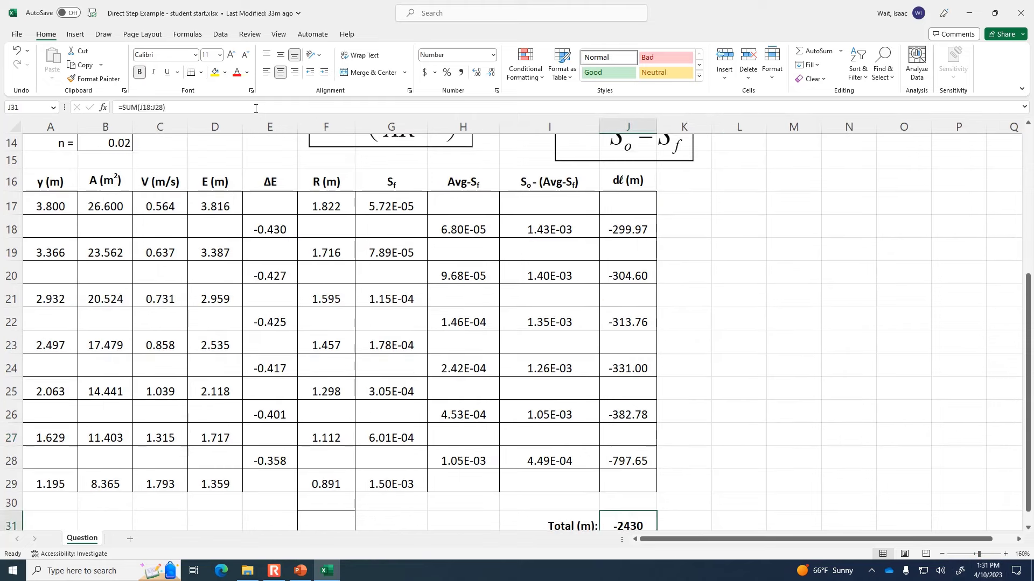
pyautogui.press('F2')
pyautogui.press('Escape')
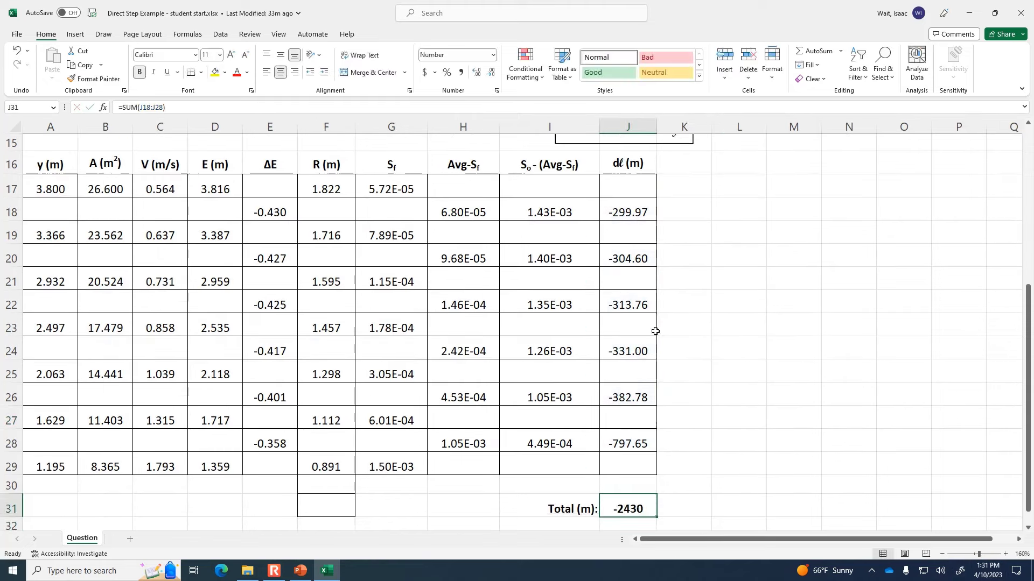
pyautogui.moveTo(628, 212); pyautogui.dragTo(631, 444)
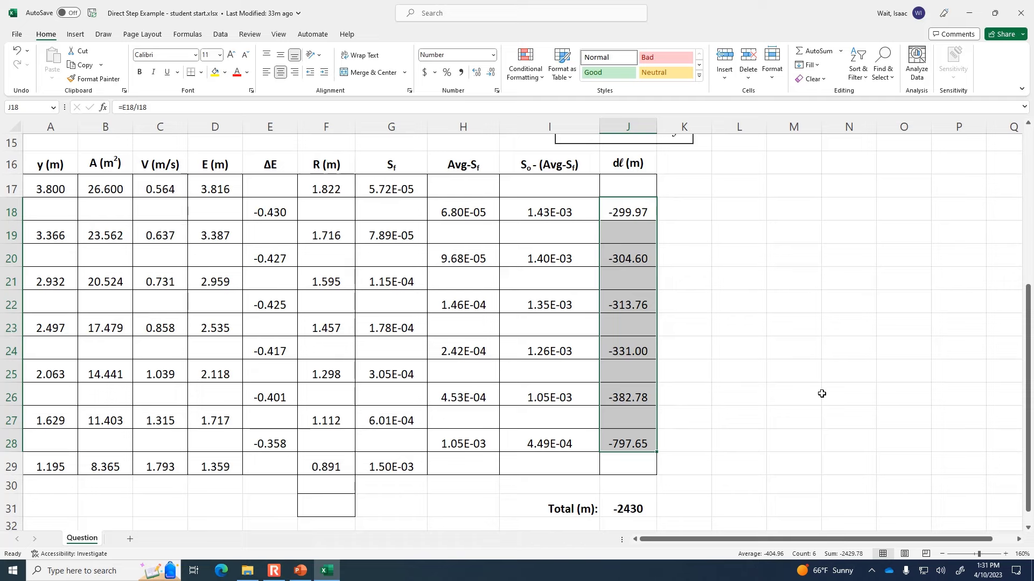
# Step: Display the total length in J31 with one decimal place, and select the final depth in A29
pyautogui.click(646, 505)
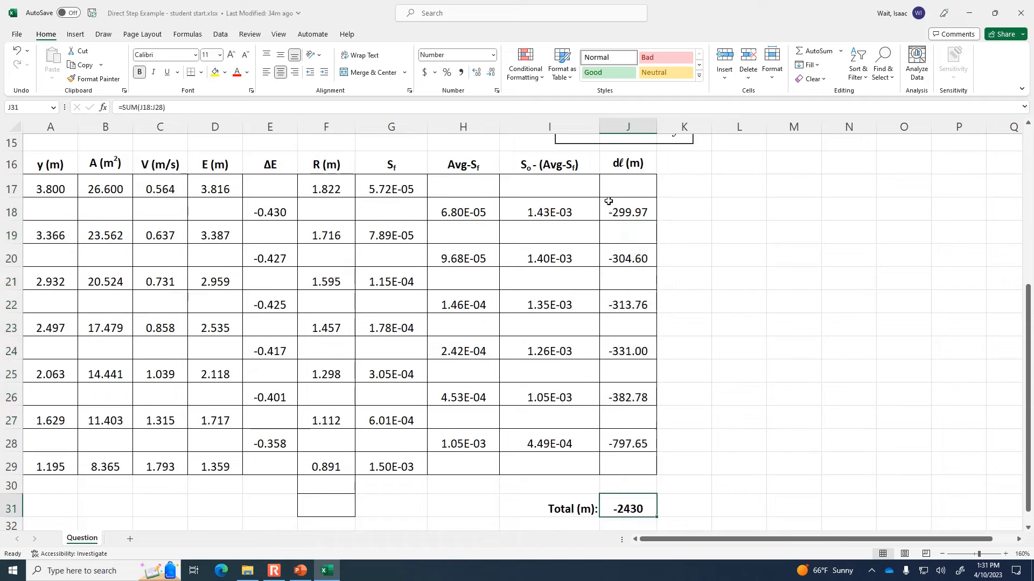
pyautogui.click(476, 76)
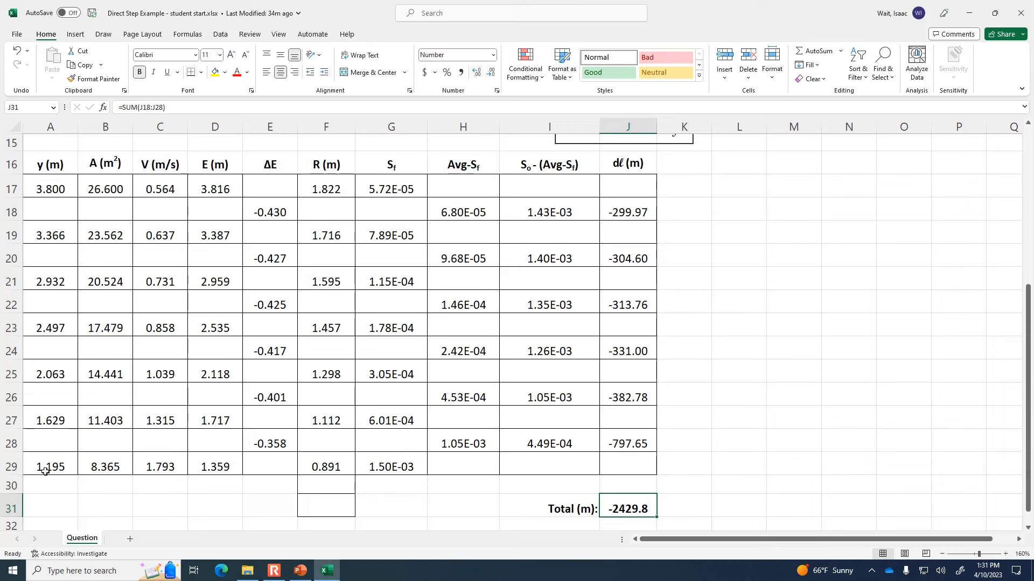
pyautogui.click(69, 463)
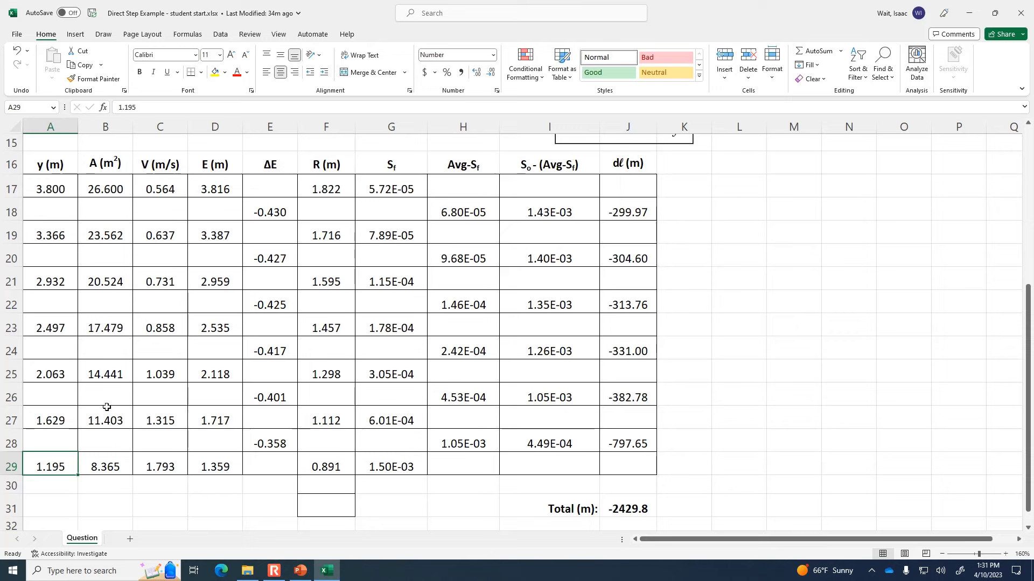